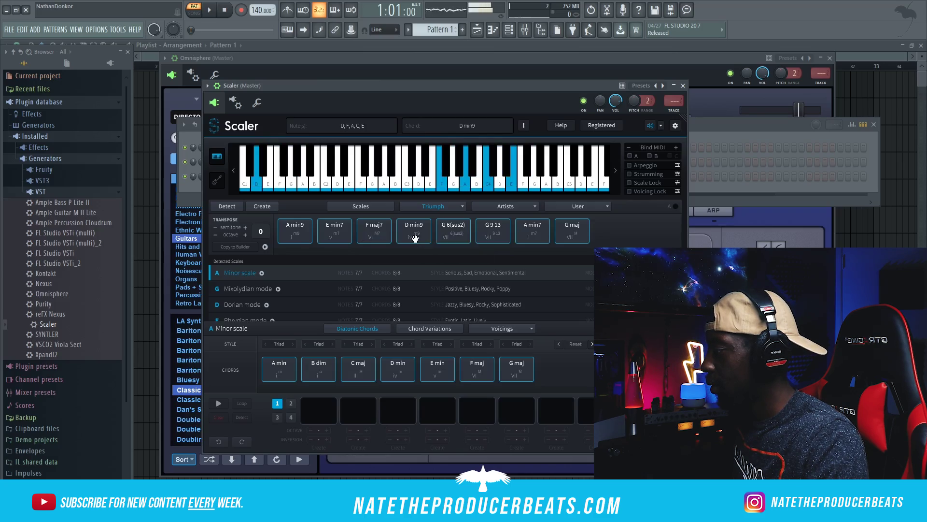
Step: Build a chord sequence in Scaler from D min9, F maj7, G 6(sus2) and A min7 and play it back
drag(415, 236, 311, 410)
drag(424, 245, 357, 411)
drag(451, 230, 476, 410)
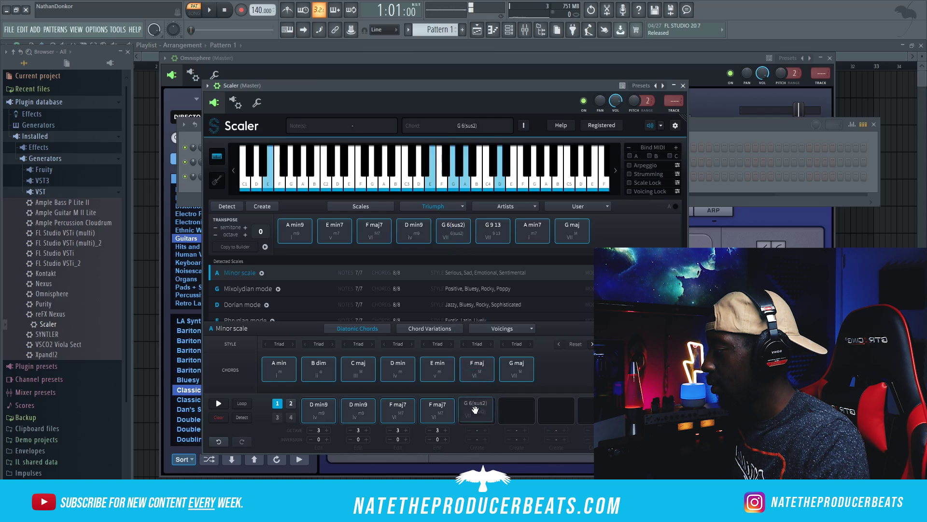
drag(454, 234, 557, 408)
click(537, 233)
click(219, 403)
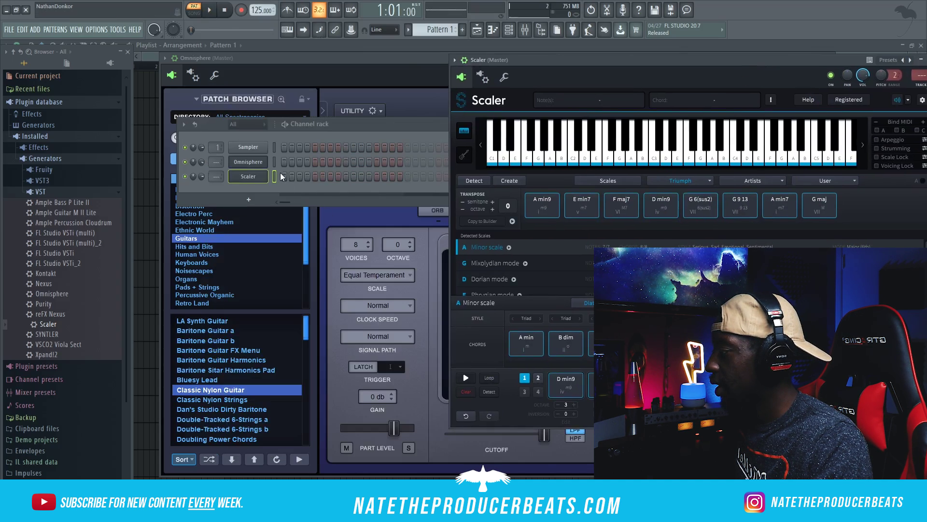
Step: Open the Omnisphere channel's piano roll and play through the chord progression
right_click(249, 161)
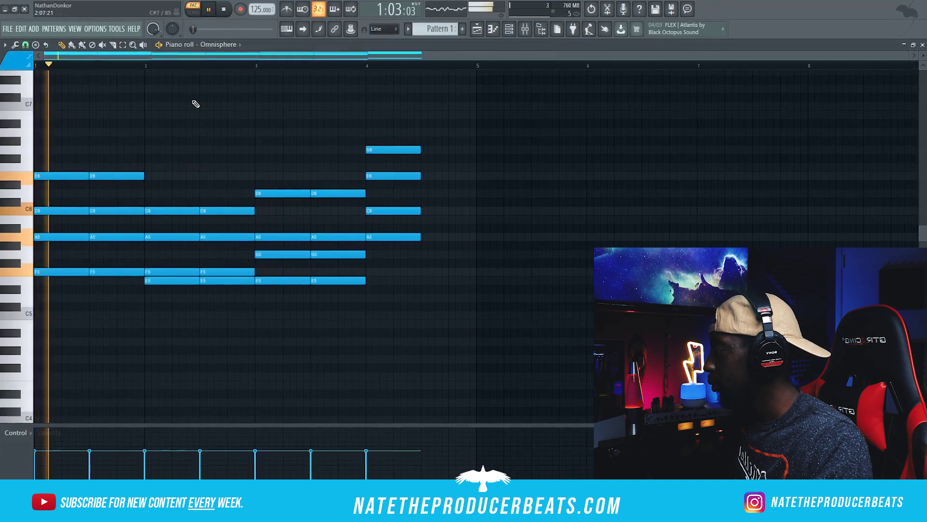
scroll(196, 104, down, 5)
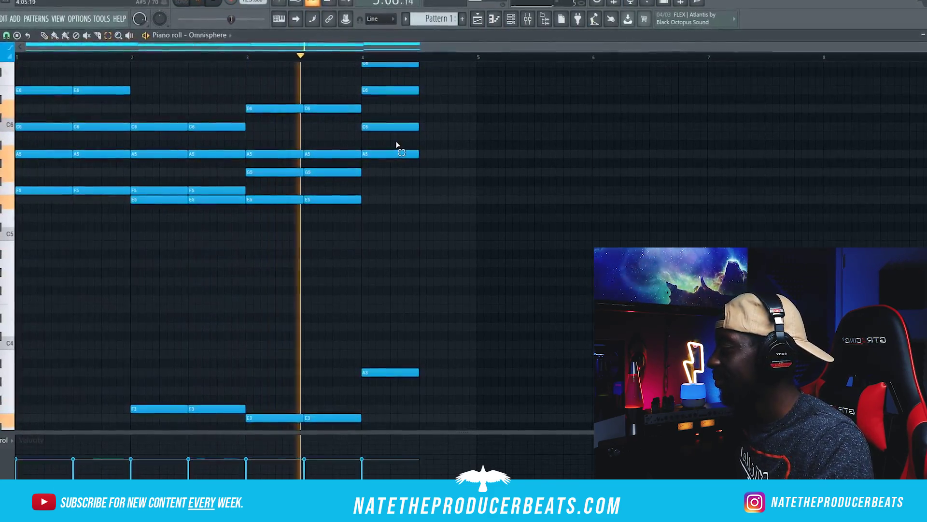
scroll(437, 143, up, 2)
scroll(448, 154, down, 2)
key(space)
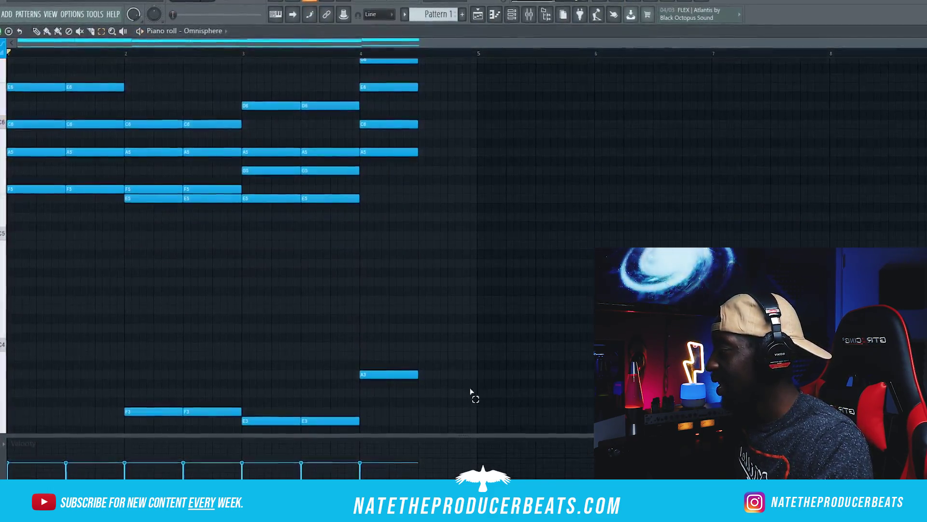
Step: Duplicate the final chord, including its A3 bass note, into the second half of bar 4
drag(470, 389, 401, 60)
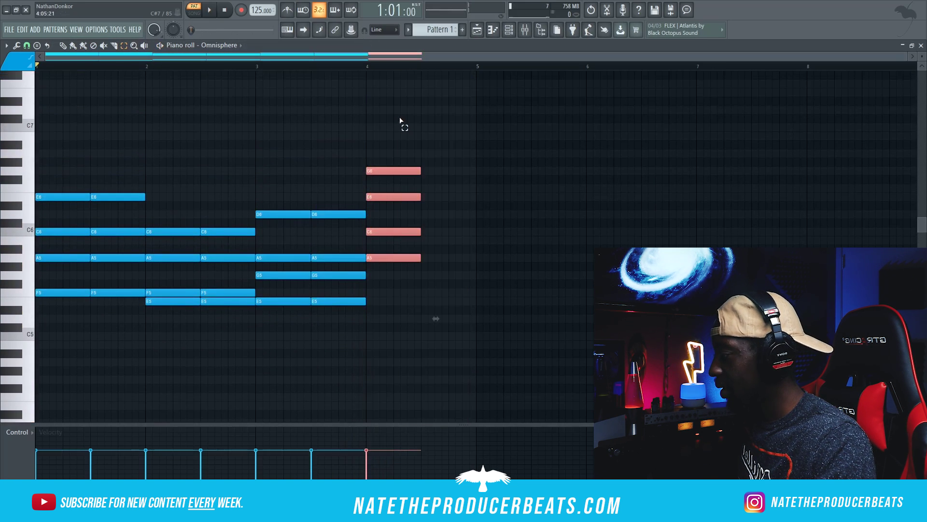
key(ctrl+c)
key(ctrl+v)
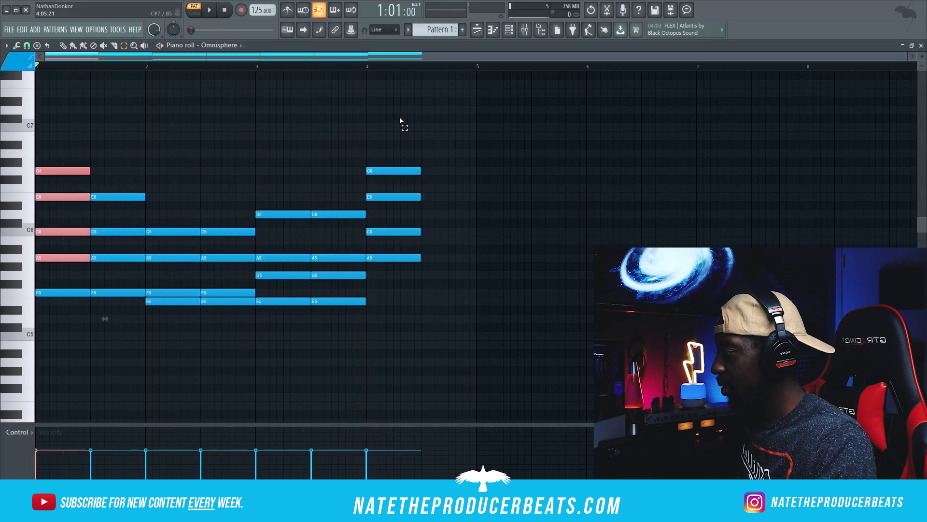
drag(62, 172, 449, 172)
scroll(449, 172, down, 4)
Step: Open the Omnisphere instrument's patch browser and play the pattern to audition its guitar sound
click(522, 32)
click(515, 31)
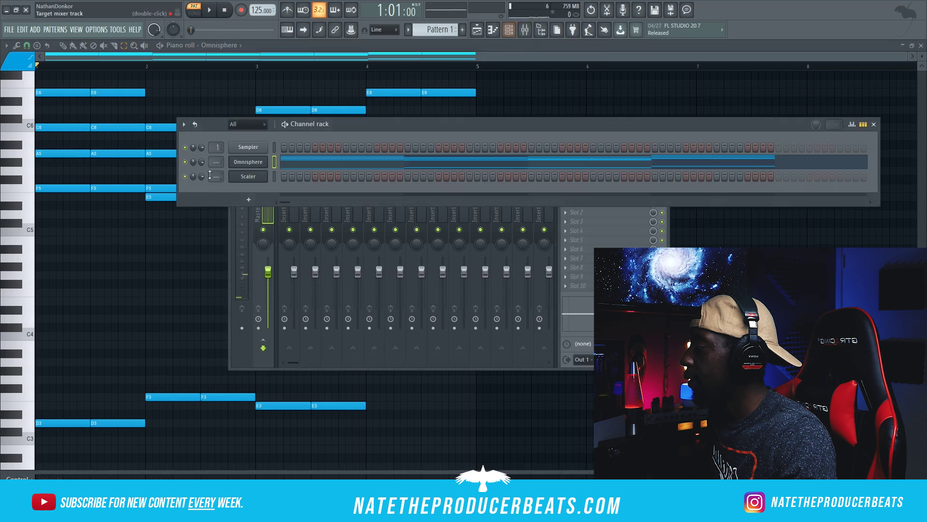
click(248, 162)
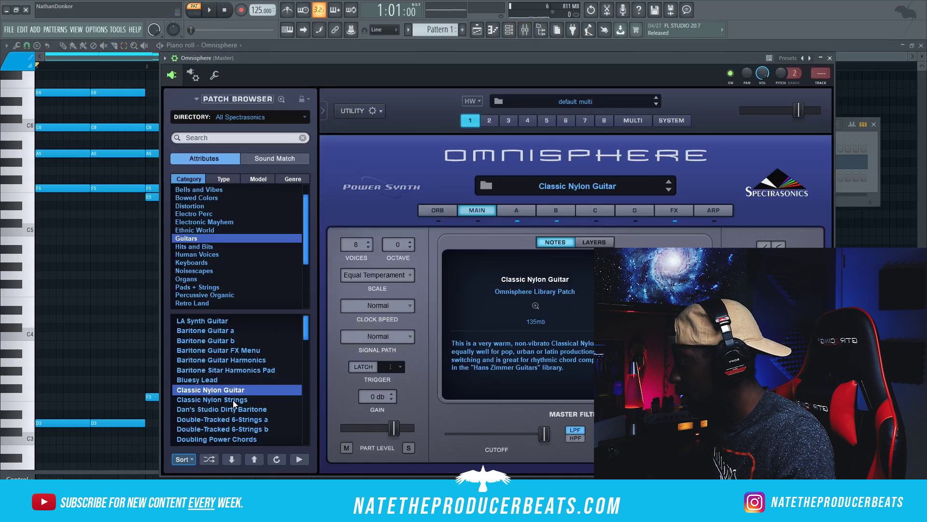
click(209, 11)
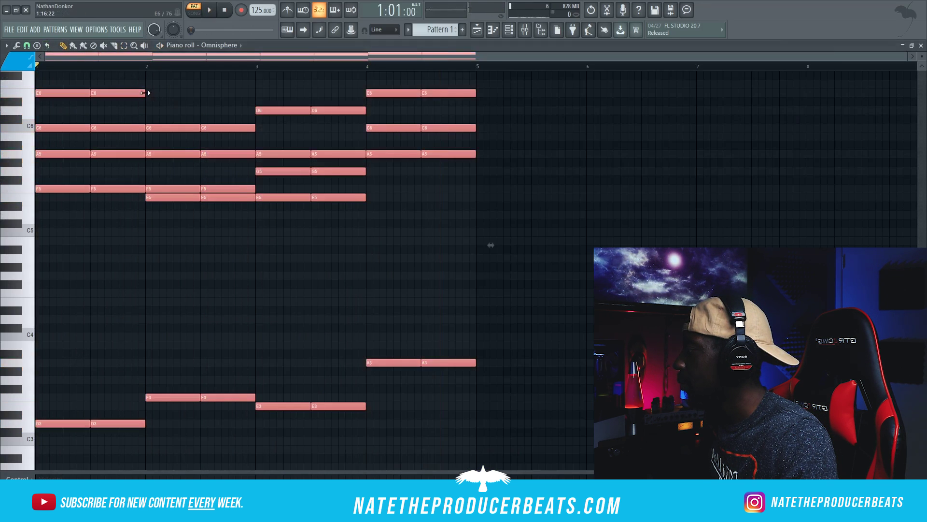
Step: Shorten all the selected chord notes together to leave gaps between the hits, and play the pattern
drag(145, 93, 124, 92)
key(space)
key(space)
key(space)
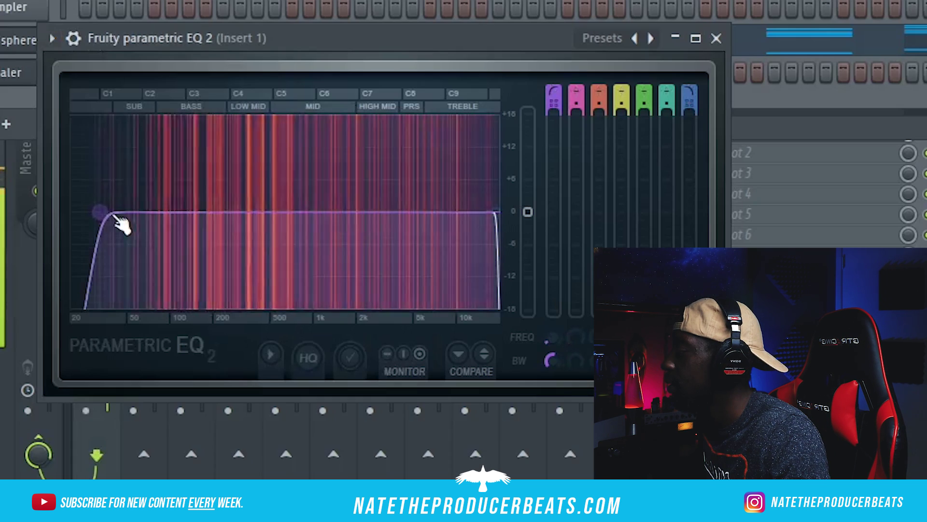
Step: Raise the low cut in Insert 1's Fruity parametric EQ 2 and load Fruity Stereo Enhancer in slot 2
drag(116, 218, 206, 212)
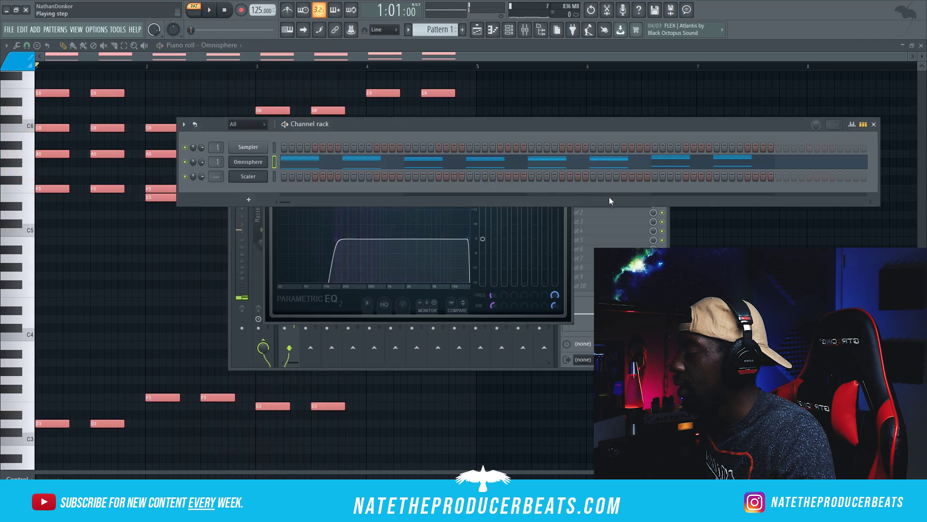
click(594, 212)
click(598, 215)
click(582, 213)
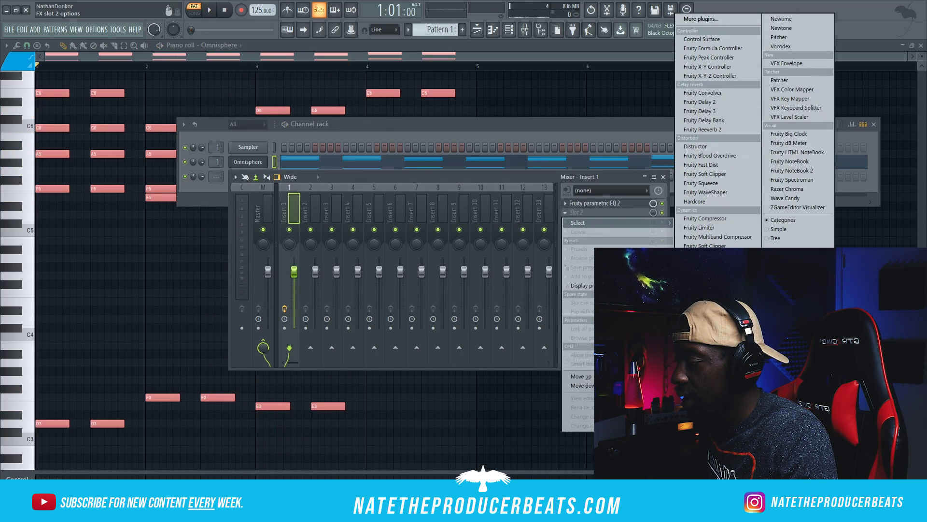
click(710, 454)
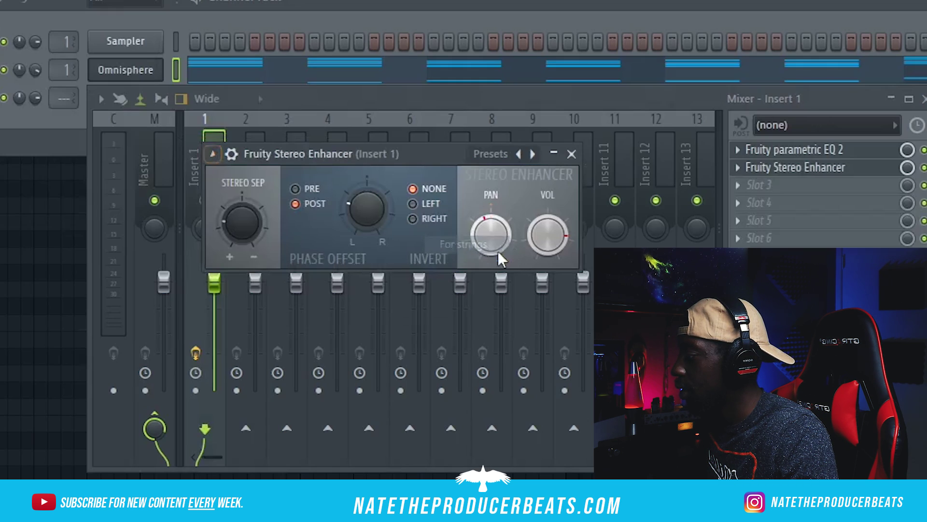
key(space)
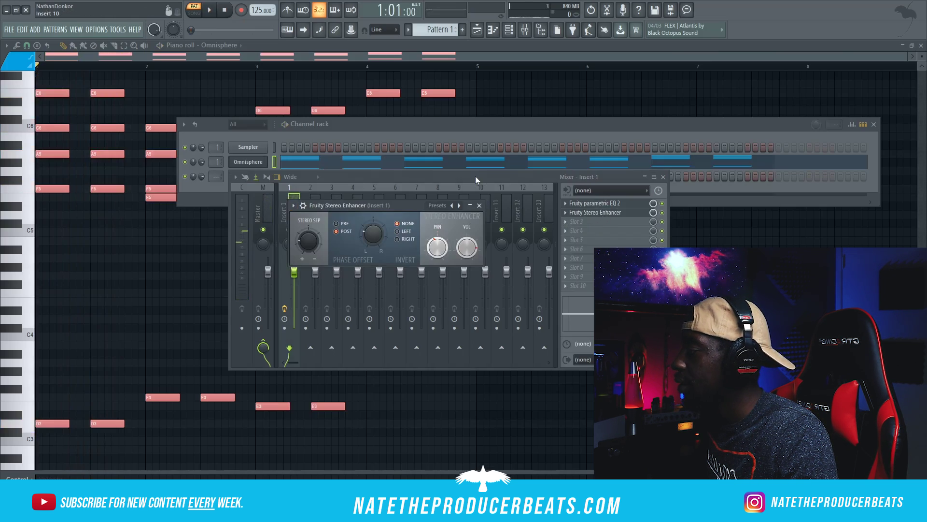
Step: Load the Backmask plugin into slot 3 of Insert 1 and move its window clear of the mixer
click(584, 222)
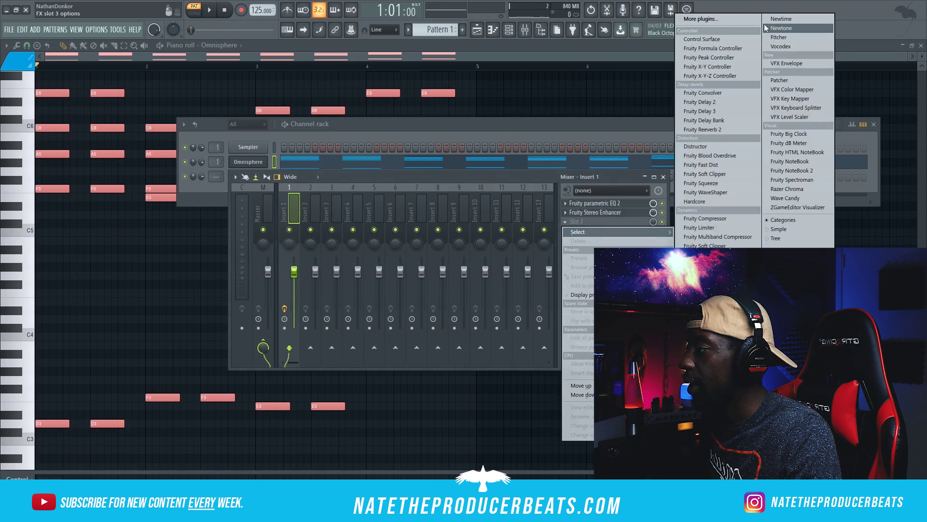
click(701, 19)
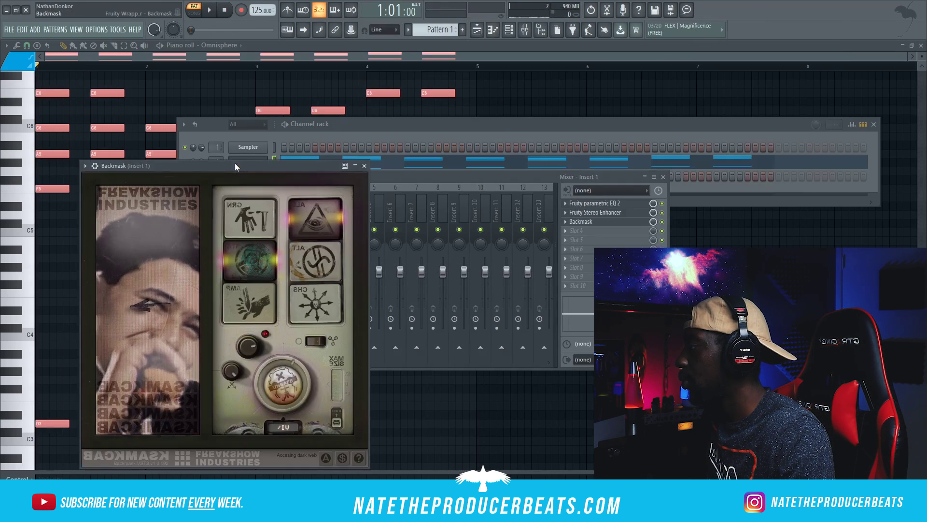
drag(235, 166, 423, 91)
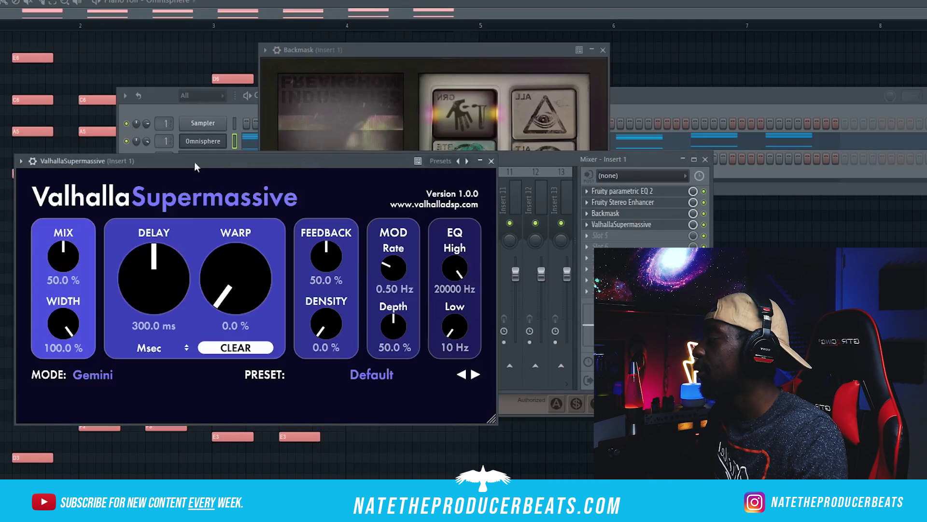
Step: Try the HollowFlangor flanging preset in ValhallaSupermassive on Insert 1
drag(194, 161, 385, 137)
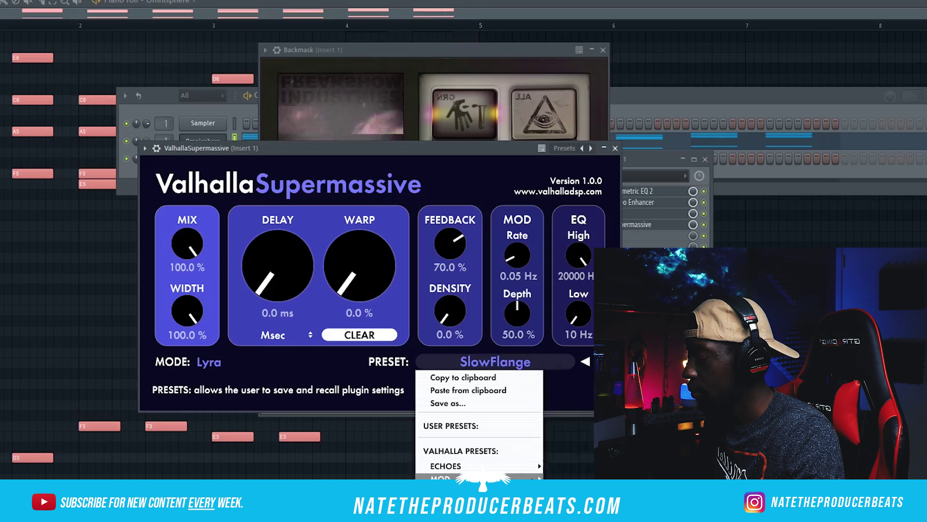
mouse_move(483, 477)
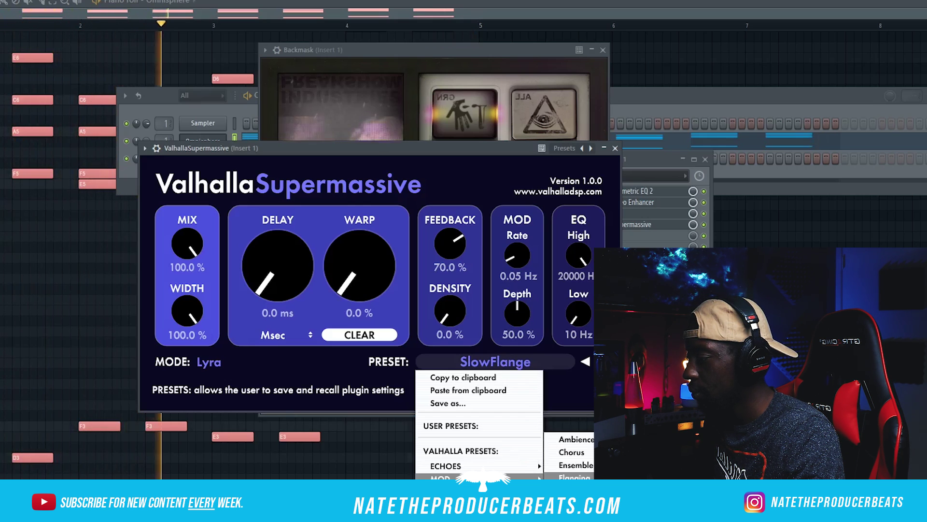
click(623, 477)
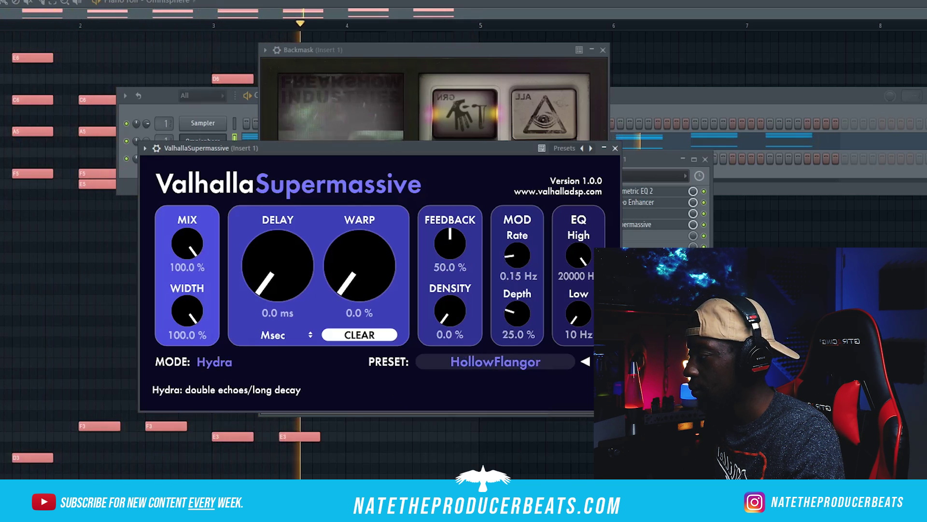
Step: Bypass ValhallaSupermassive on Insert 1 and toggle Backmask's green-face effect
click(659, 161)
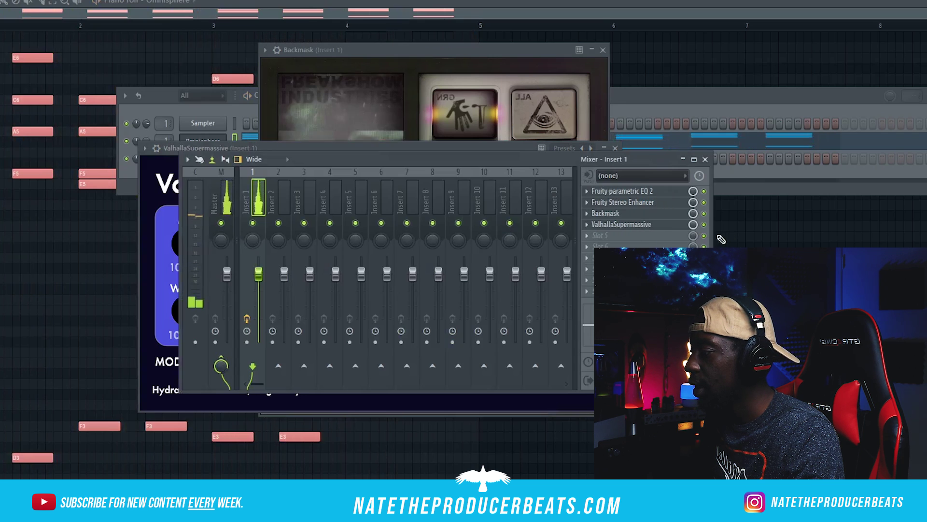
click(704, 225)
click(628, 213)
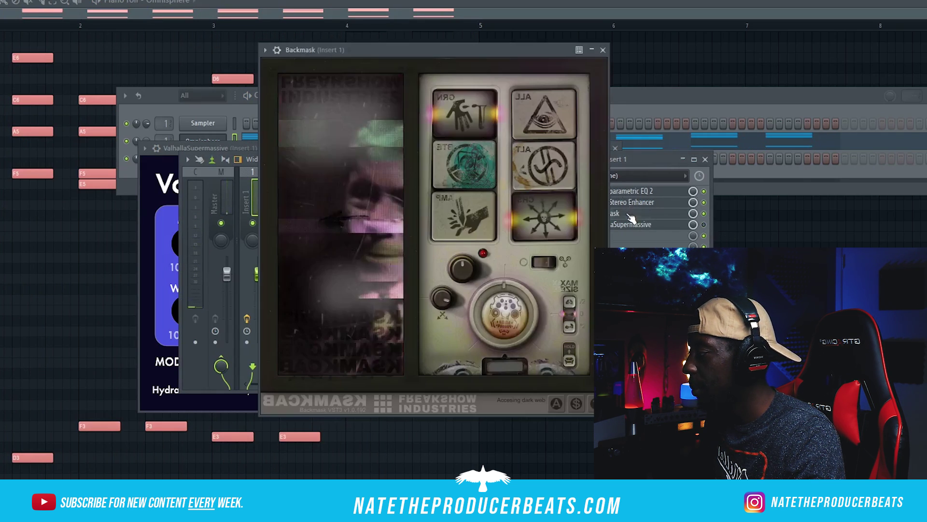
click(477, 174)
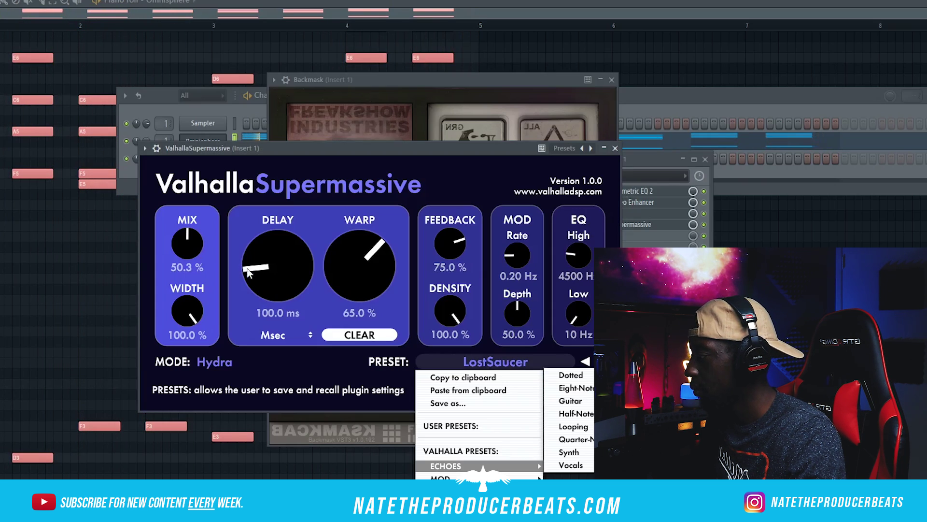
Step: Set ValhallaSupermassive's mix to 28.7 % and its width to 76.0 % on the LostSaucer preset
drag(201, 306, 196, 338)
drag(184, 236, 187, 272)
drag(185, 303, 186, 285)
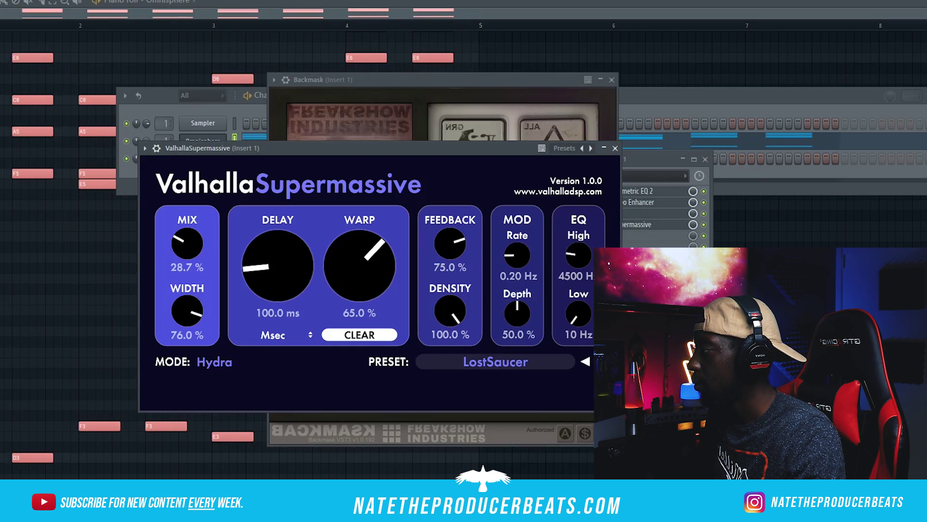
Step: Transpose all the Omnisphere chord notes up one semitone in the piano roll and play the pattern
click(661, 96)
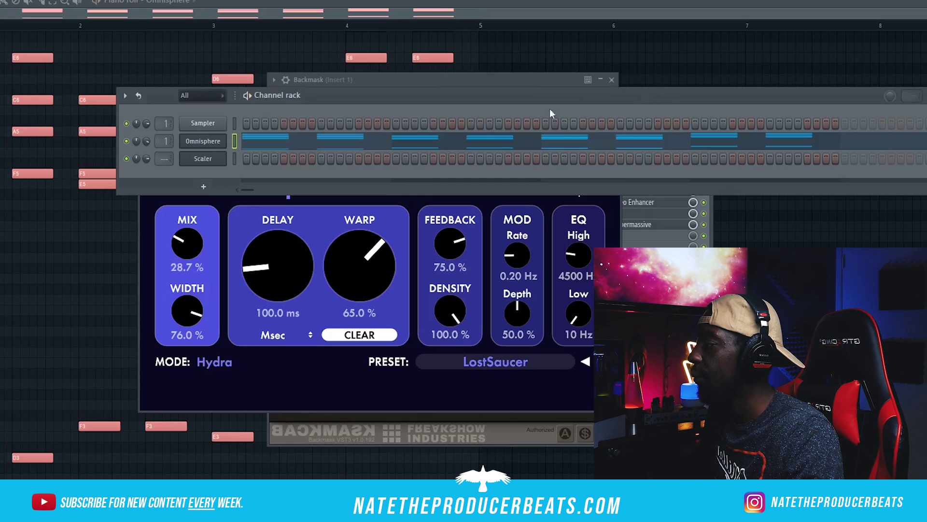
right_click(213, 144)
click(265, 142)
right_click(225, 140)
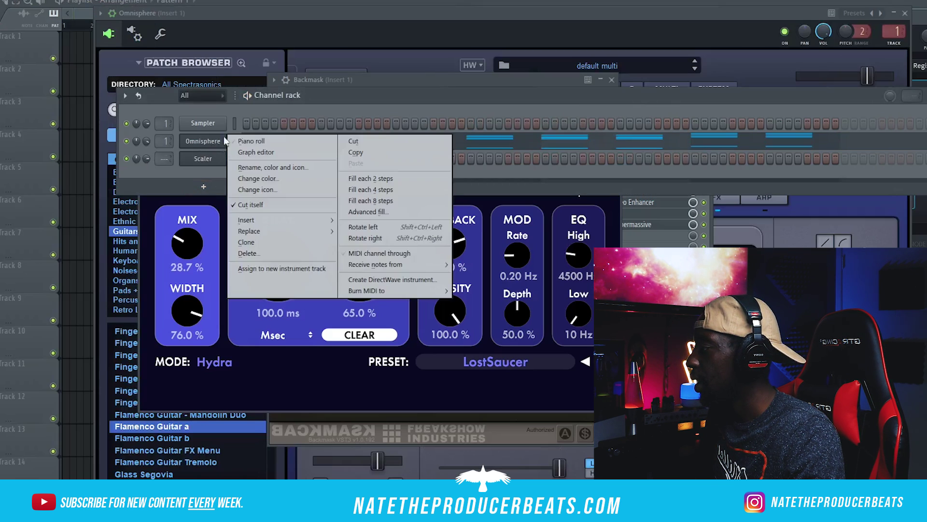
click(242, 141)
scroll(275, 226, up, 2)
scroll(275, 230, down, 3)
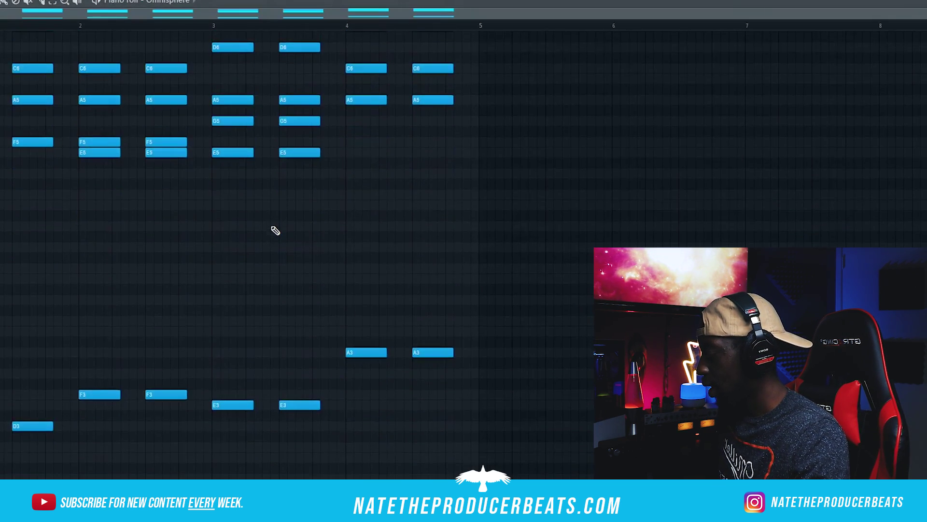
scroll(276, 230, up, 2)
key(shift+Up)
key(space)
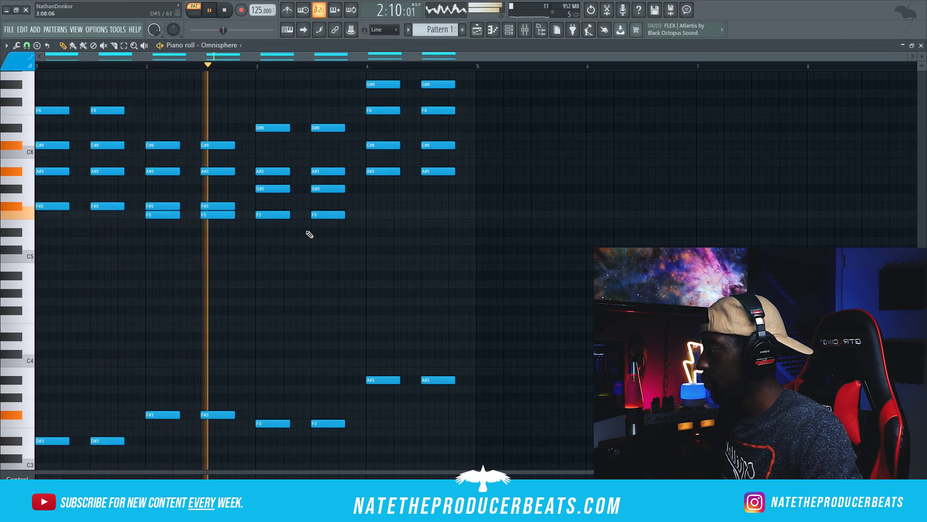
Step: Stop playback and bring up the plugins to add a Nexus instrument channel
click(525, 30)
key(space)
click(541, 30)
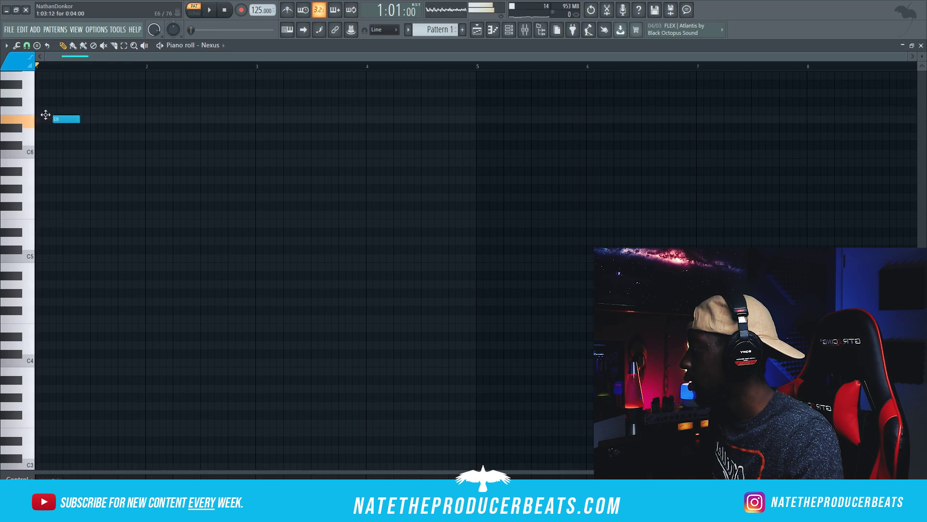
Step: Start the Nexus melody with F6 at the beginning of bar 1 and C#6 one beat after it, auditioning the notes
key(space)
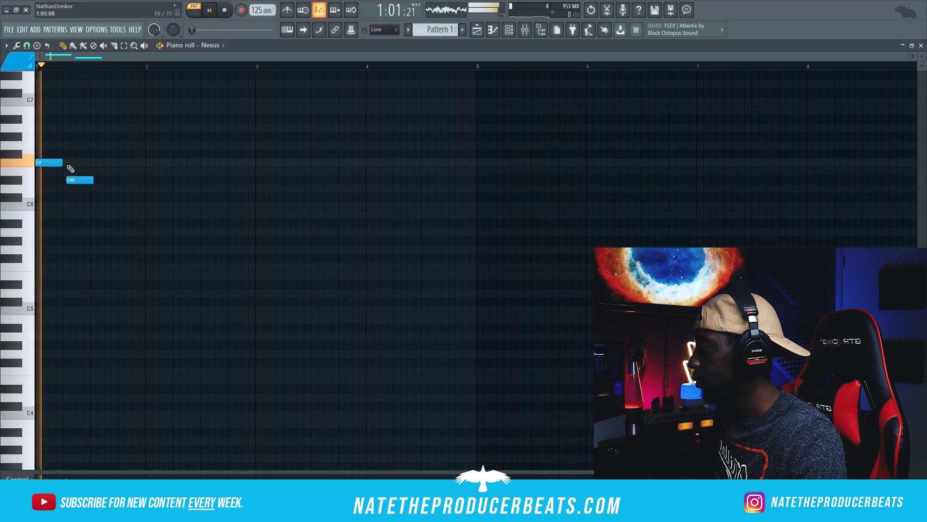
scroll(77, 207, up, 1)
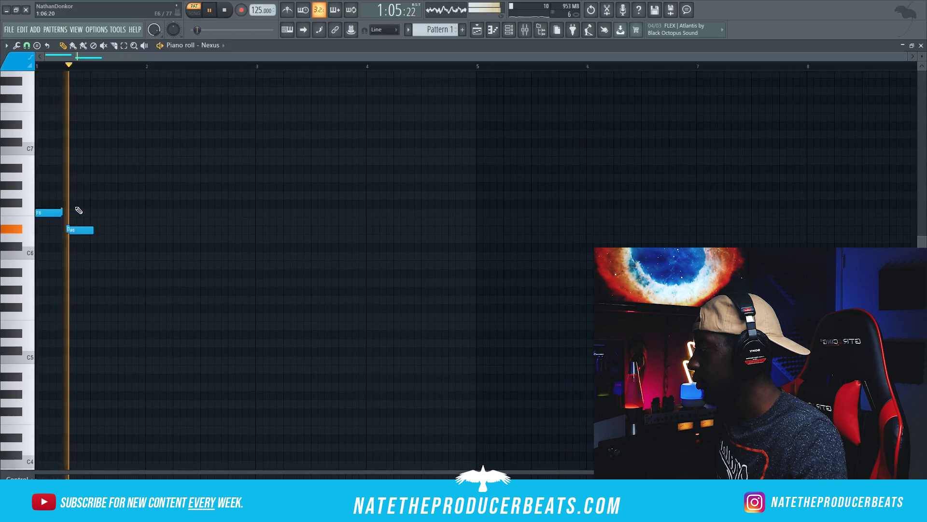
key(space)
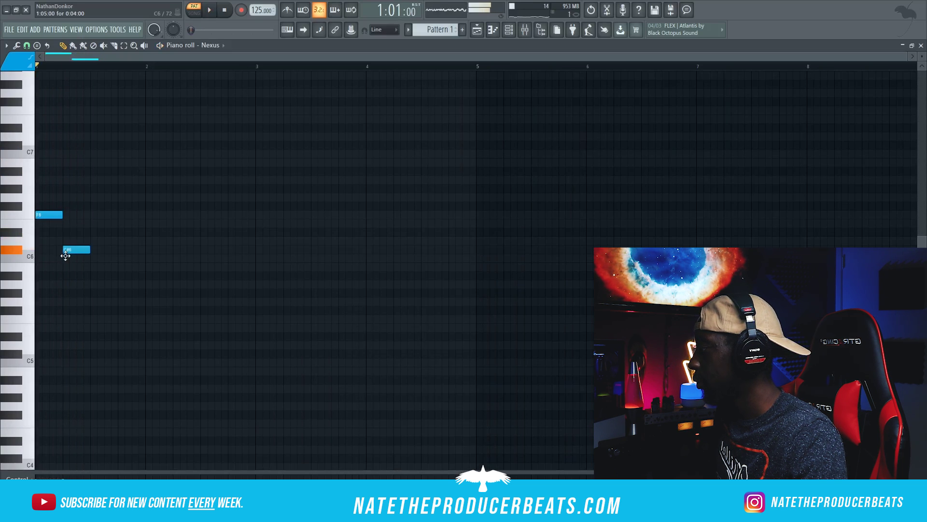
key(space)
key(space)
key(space)
key(space)
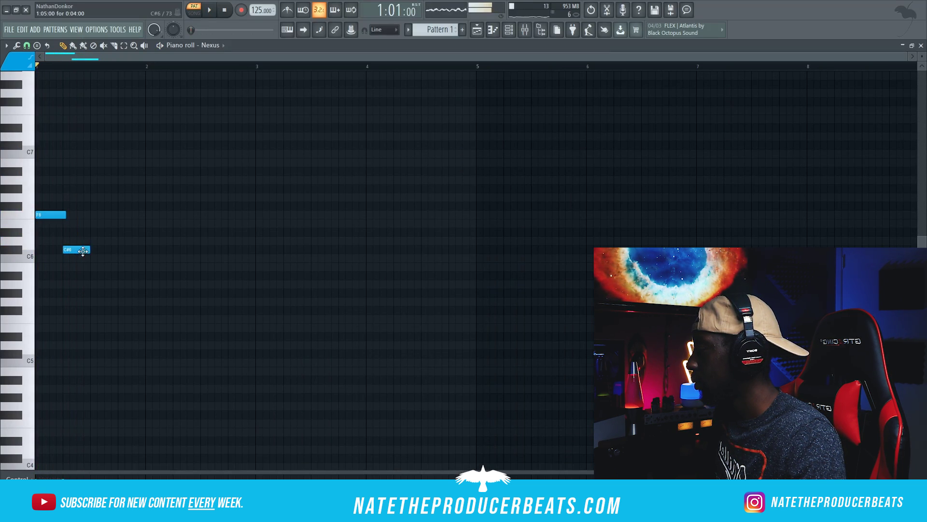
Step: Set the portamento status to ply on the Nexus instrument's modulation page and audition a note
click(510, 30)
click(264, 194)
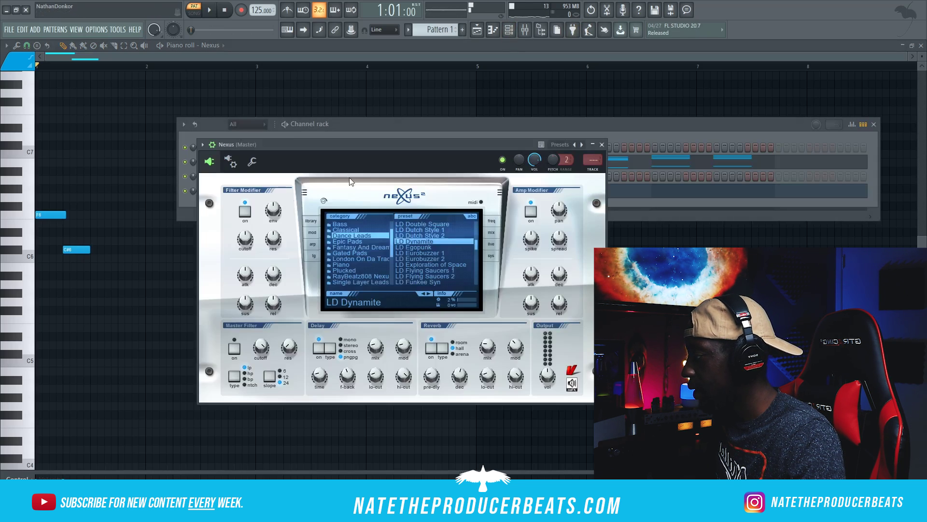
click(311, 233)
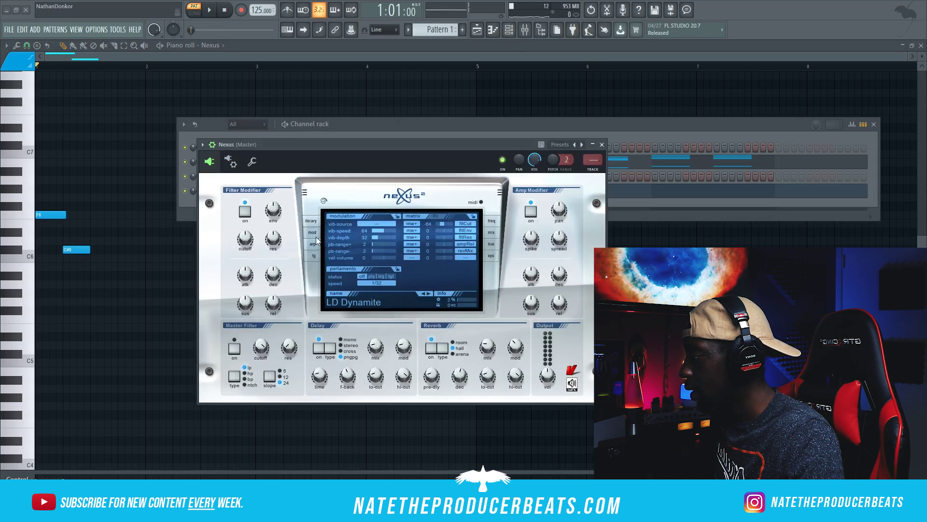
click(372, 276)
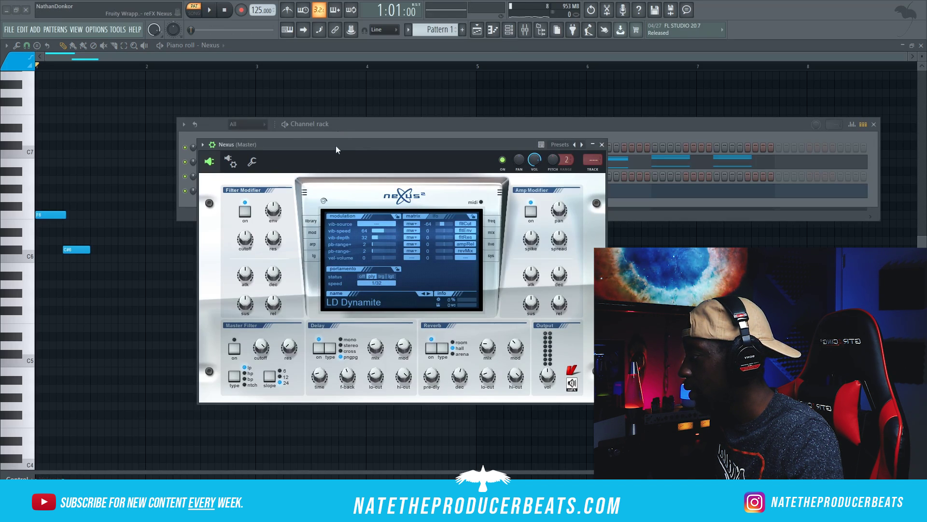
key(b)
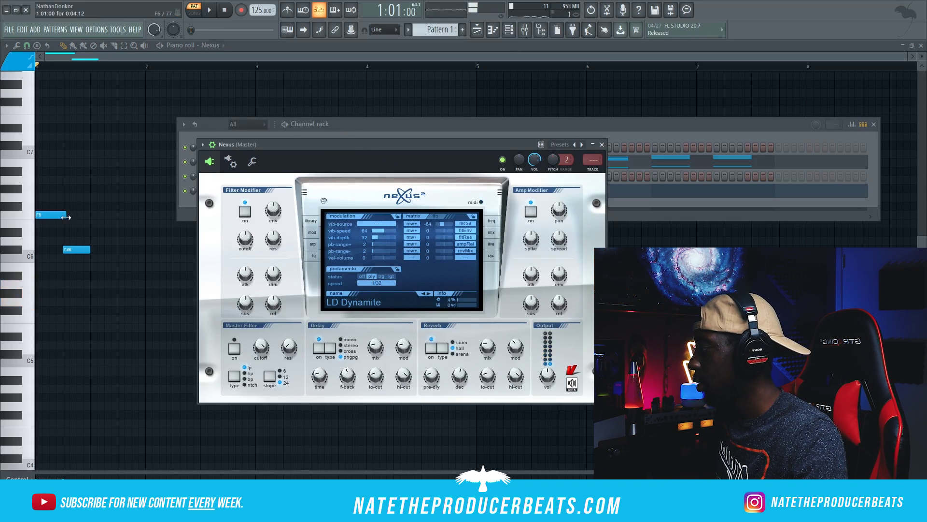
Step: Lengthen the F6 and C#6 notes in bar 1, then add D#6 on beat 3 and G#6 and F6 around beat 4
drag(67, 217, 70, 215)
key(space)
key(space)
key(F9)
drag(89, 250, 107, 235)
click(88, 222)
key(space)
key(space)
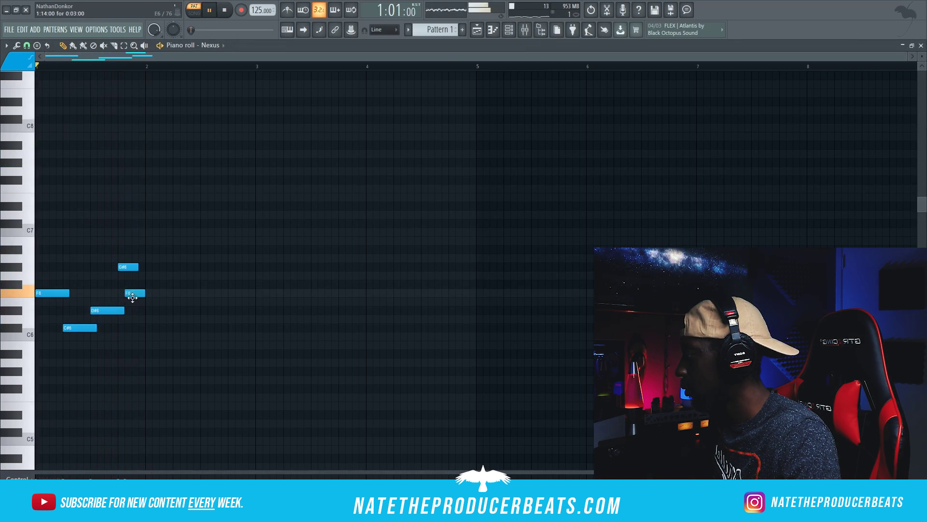
Step: Shorten the G#6 note on beat 4 and move the F6 following it to step 15 of bar 1, playing the pattern to check
key(space)
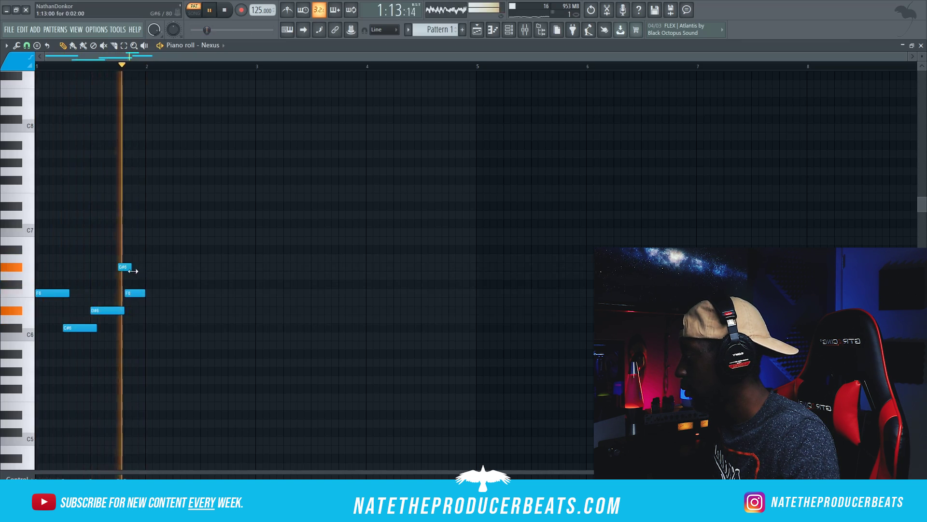
key(space)
key(space)
drag(133, 292, 131, 267)
key(space)
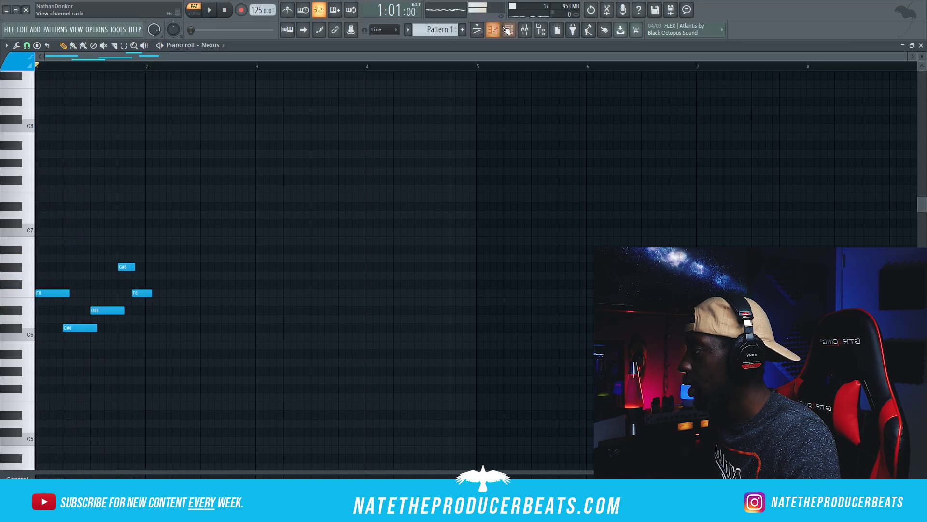
Step: Set Nexus's portamento speed to instant and its portamento status to trg
click(508, 31)
click(266, 192)
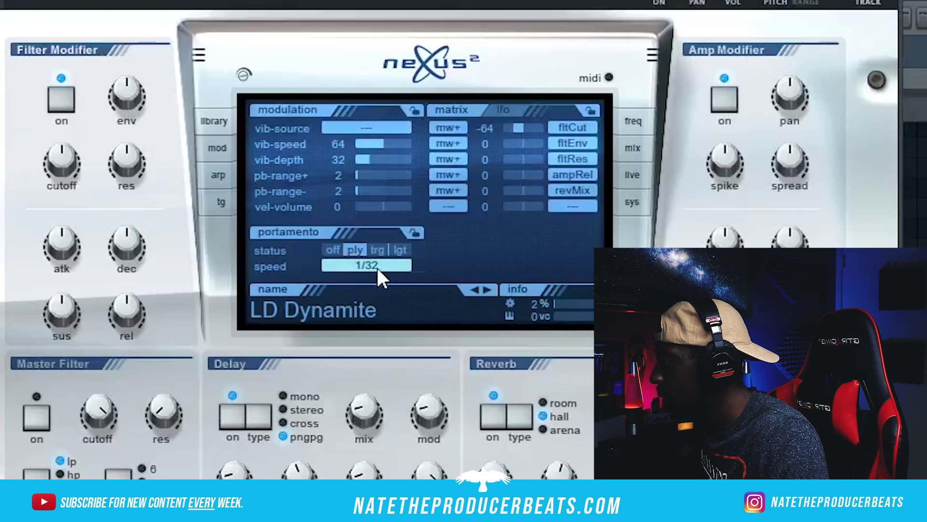
click(382, 283)
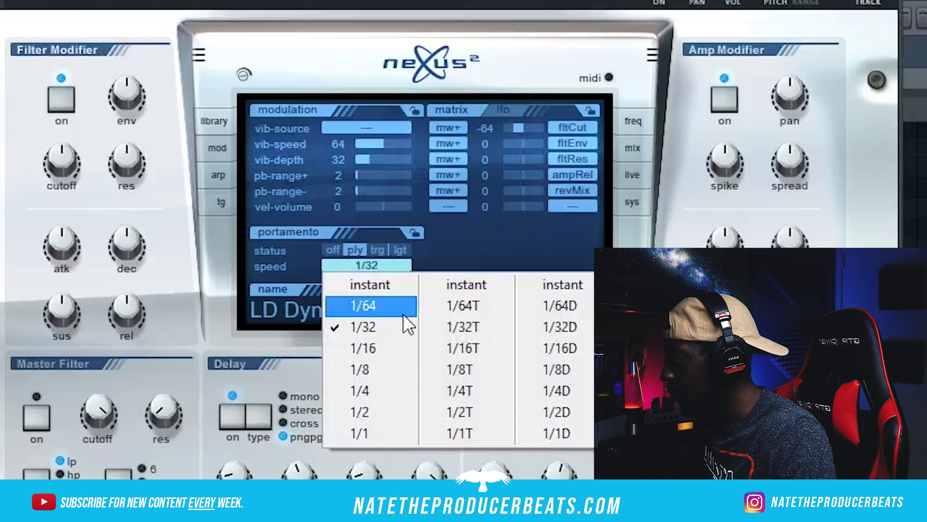
click(407, 285)
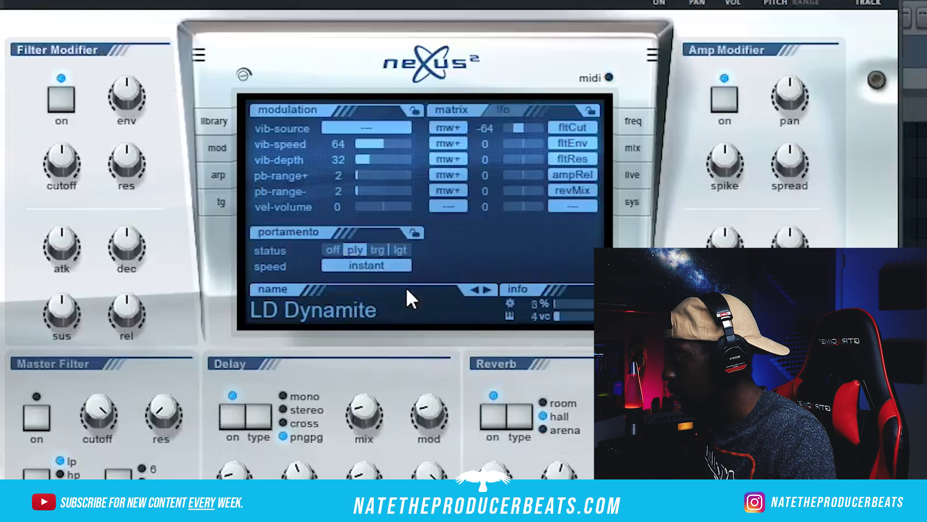
click(377, 250)
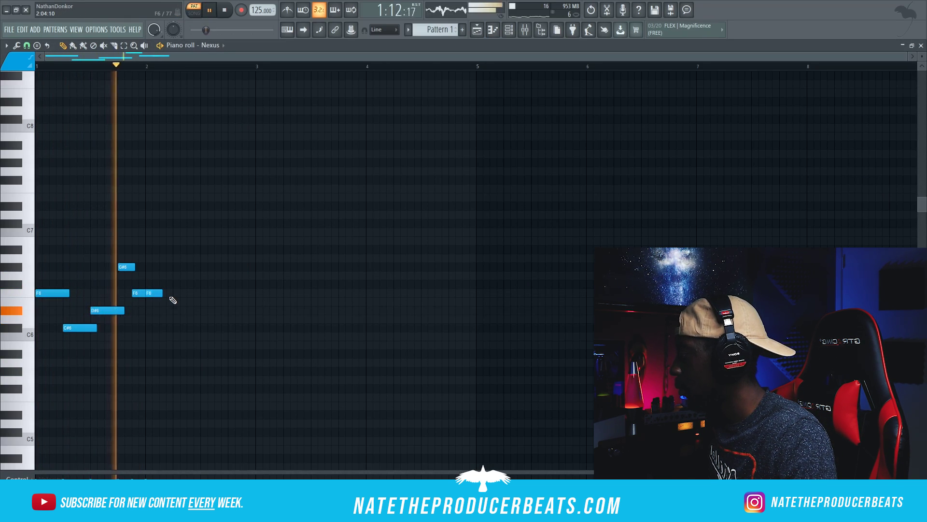
Step: Build bar 2 of the Nexus melody with slightly overlapping F6, C#6 and D#6 notes on beats 1, 2 and 3
key(space)
click(171, 320)
key(space)
drag(172, 331, 174, 332)
drag(162, 293, 176, 293)
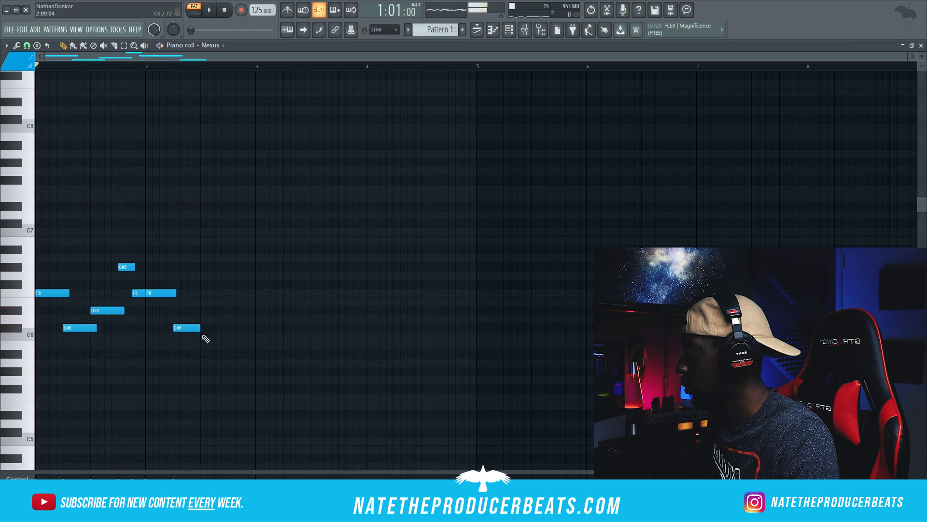
key(space)
drag(201, 309, 207, 329)
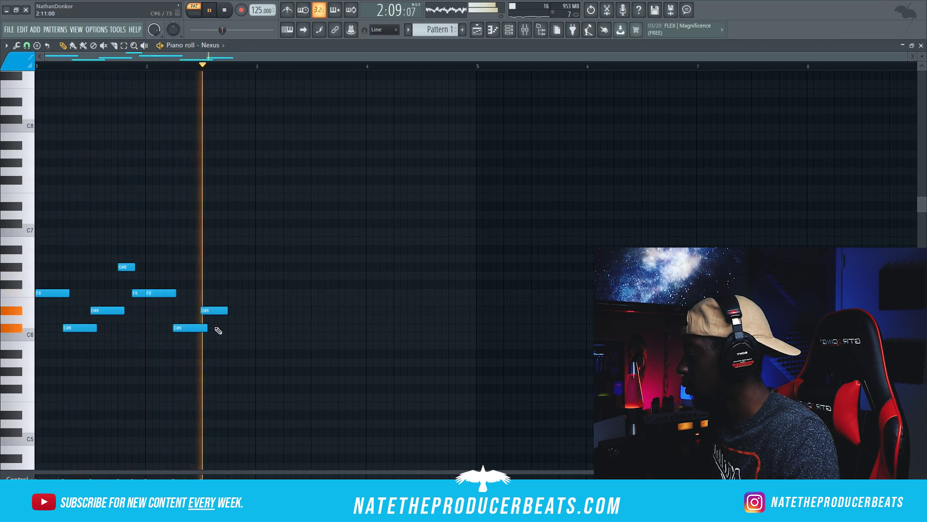
key(space)
Step: Load the SY Chillzone 2 preset in Nexus and play the melody with it
click(511, 29)
click(526, 30)
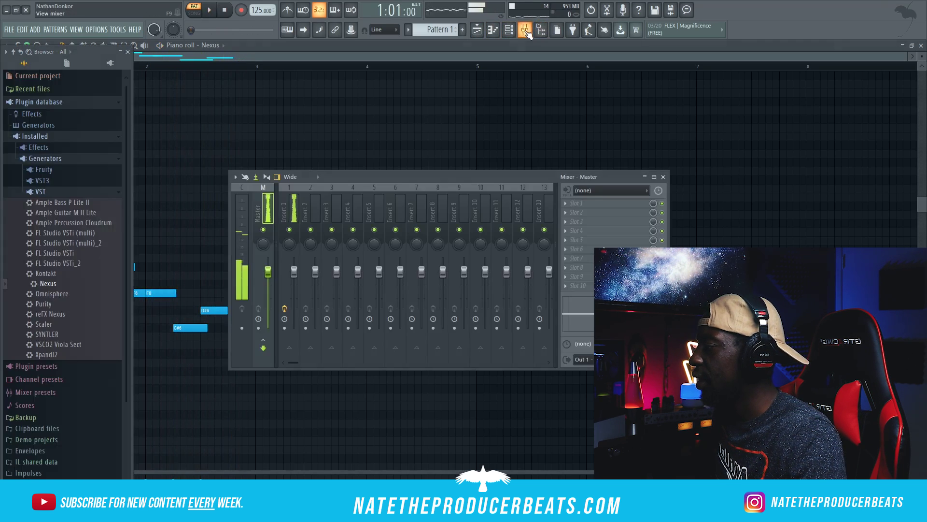
click(541, 29)
click(509, 30)
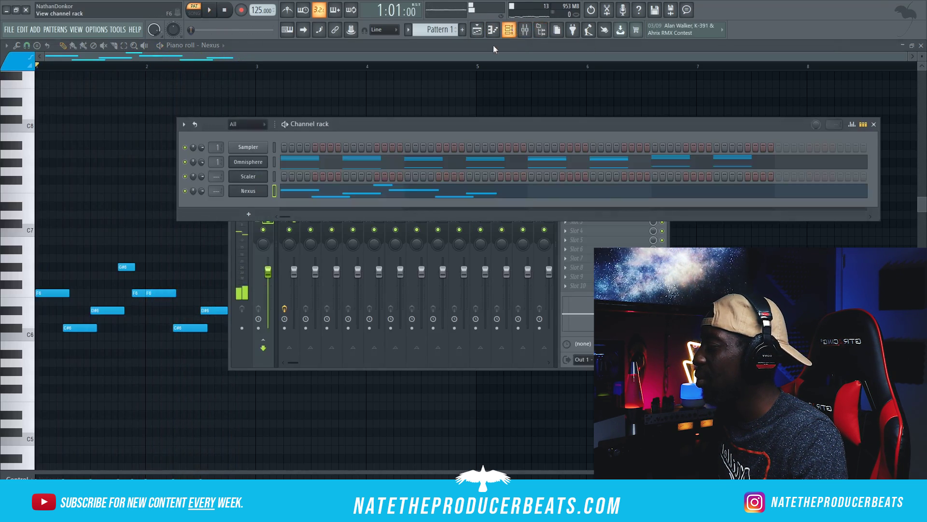
click(256, 195)
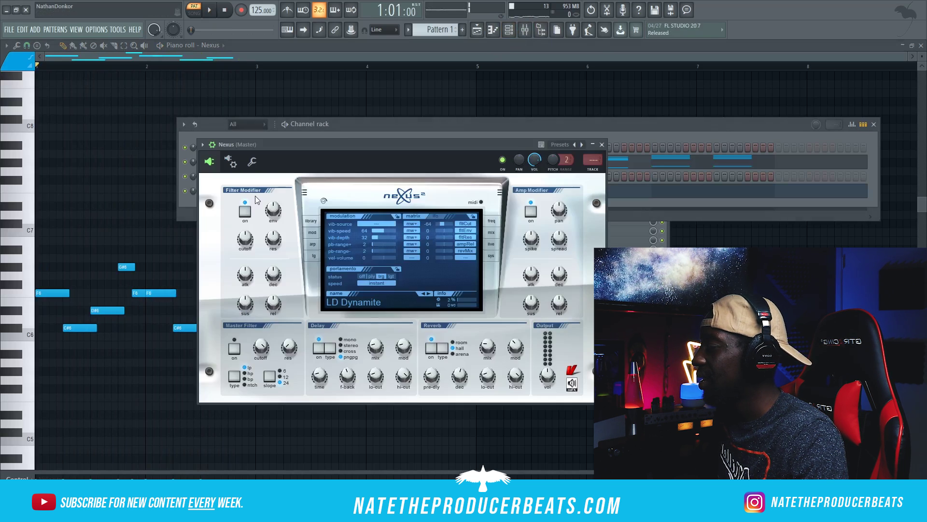
click(317, 221)
drag(392, 242, 391, 246)
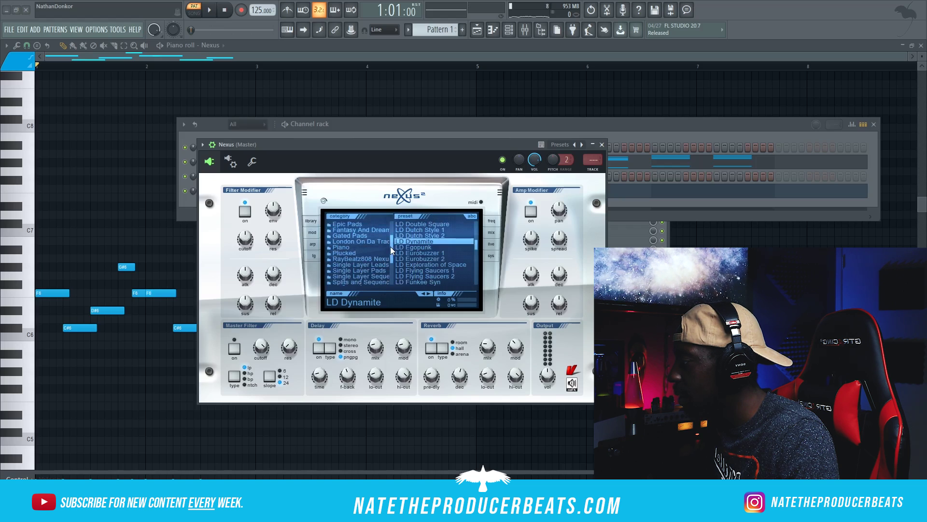
click(375, 230)
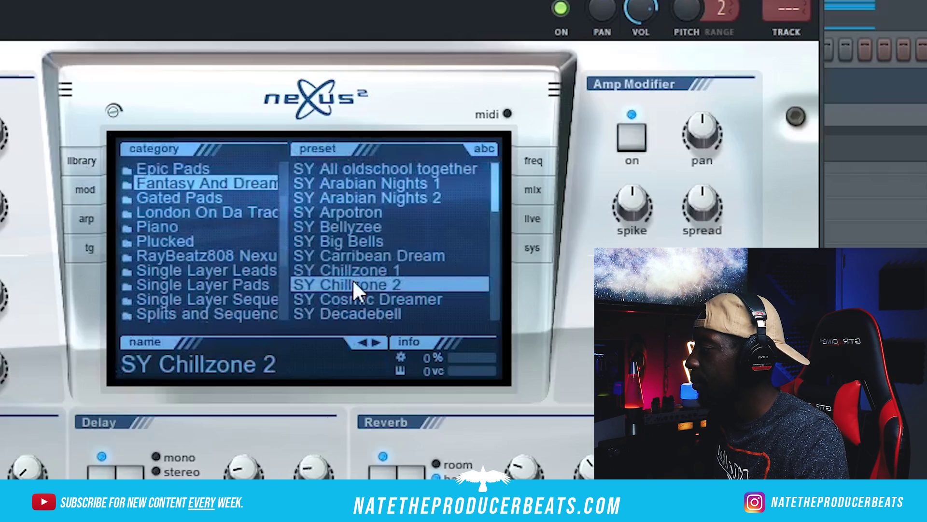
click(218, 10)
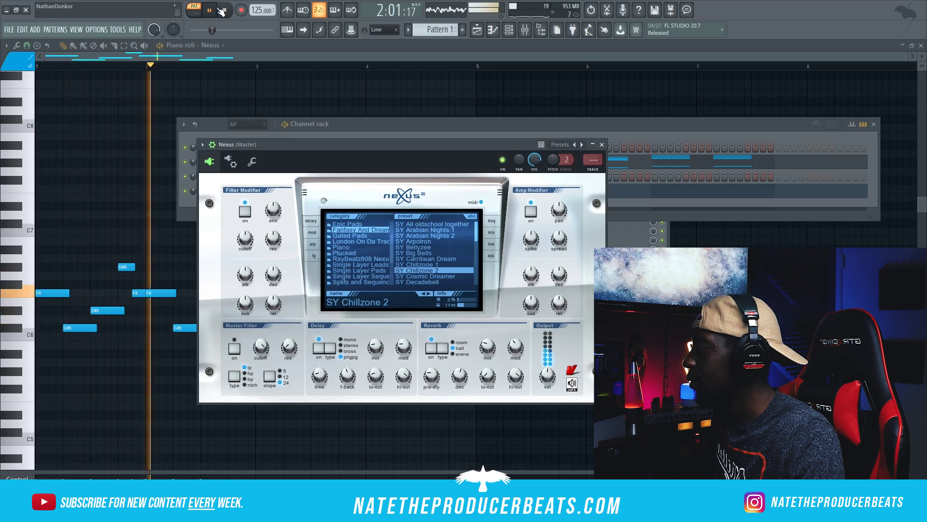
click(230, 14)
key(space)
click(176, 47)
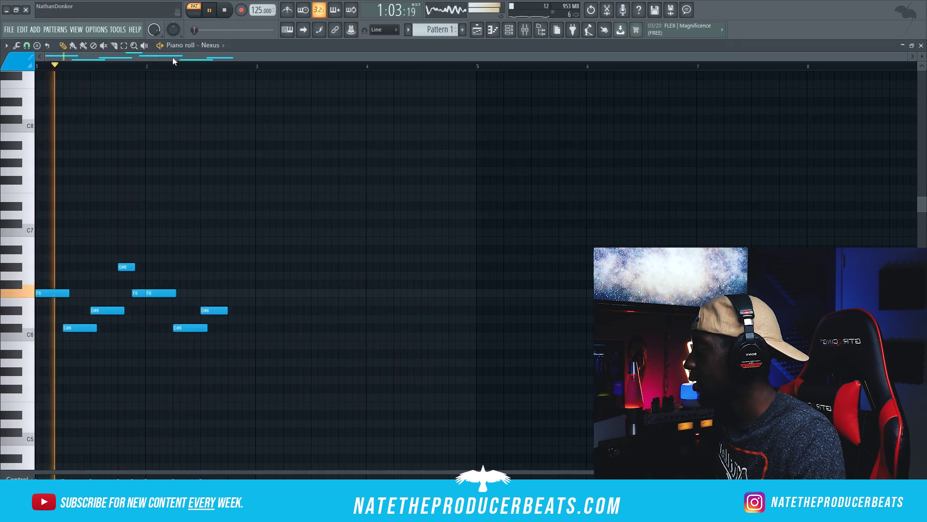
Step: Place a short F7 at the start of bar 3 and a short F#7 half a beat after it, checking with playback
scroll(251, 367, down, 3)
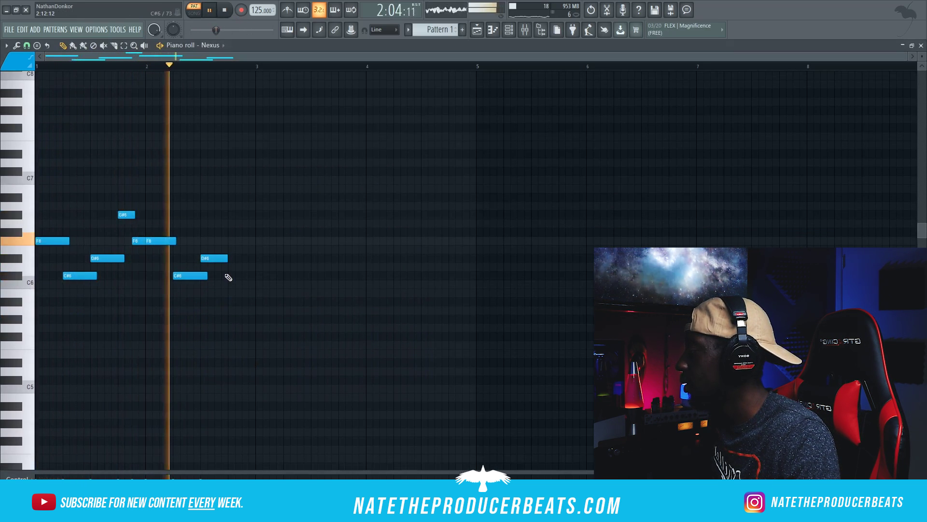
scroll(249, 138, up, 1)
click(255, 162)
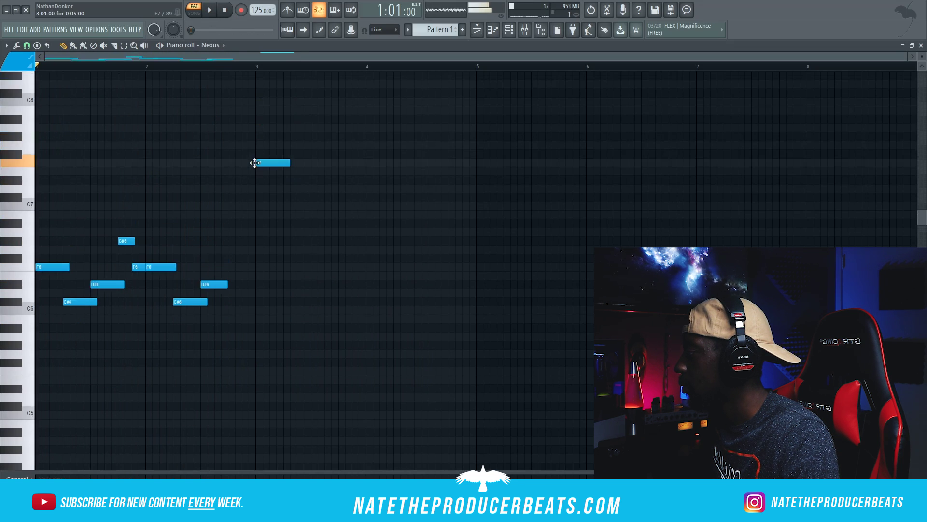
drag(289, 164, 285, 163)
click(284, 172)
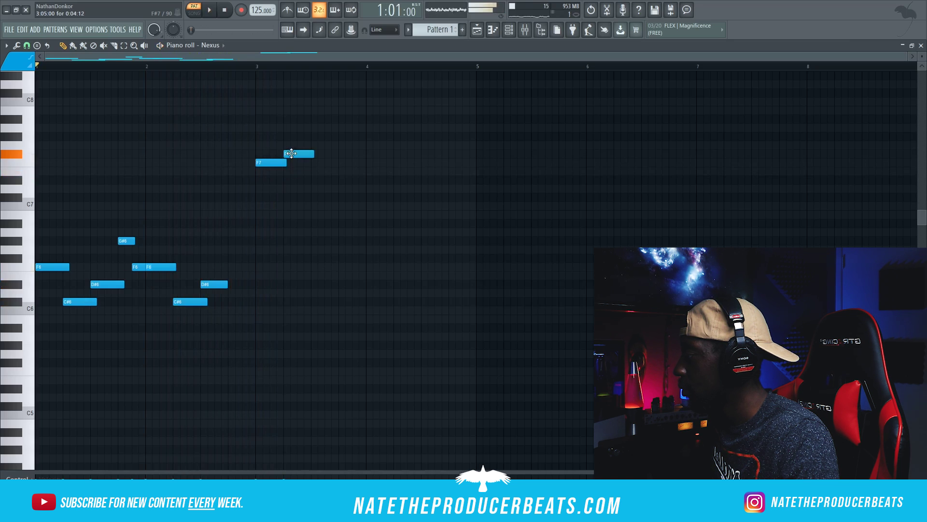
key(space)
click(292, 152)
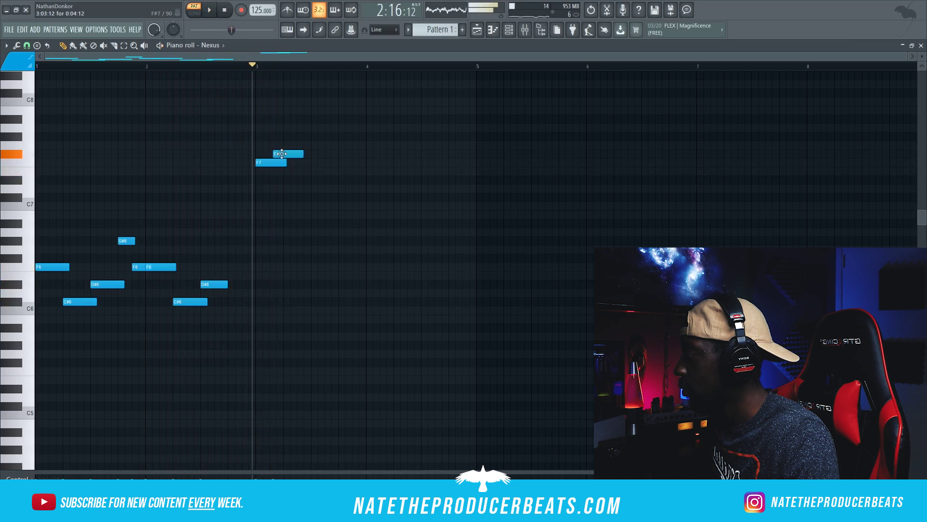
key(space)
click(291, 153)
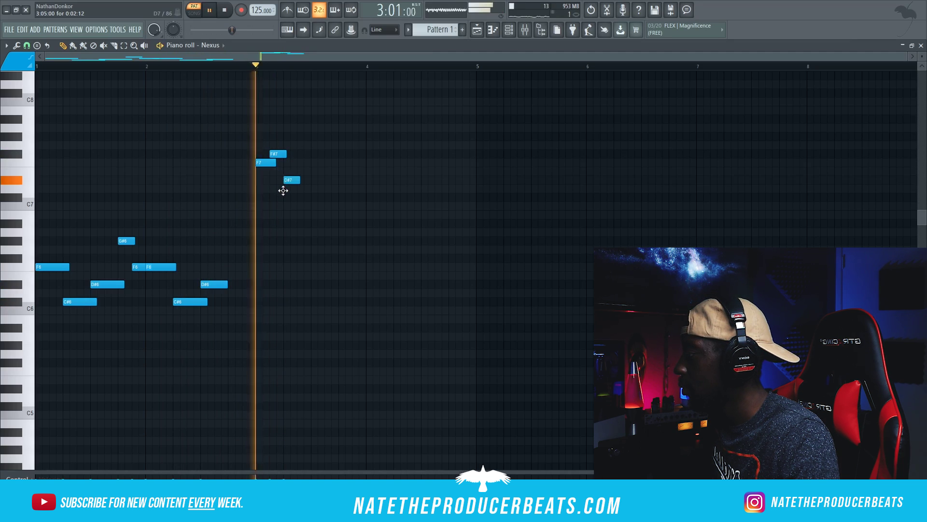
Step: Put a one-beat F7 on beat 2 and an A#6 on beat 3 of bar 3, auditioning alternative pitches
key(space)
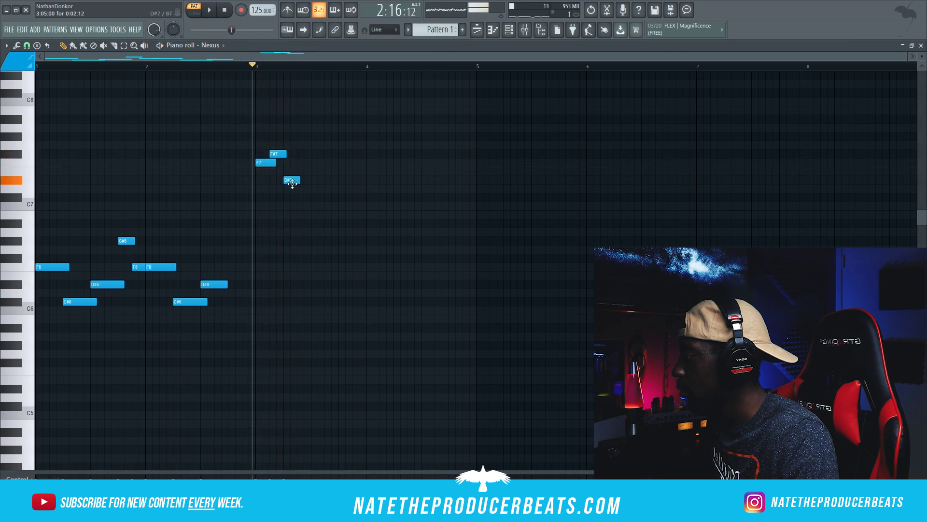
key(space)
key(space)
drag(299, 162, 309, 168)
key(space)
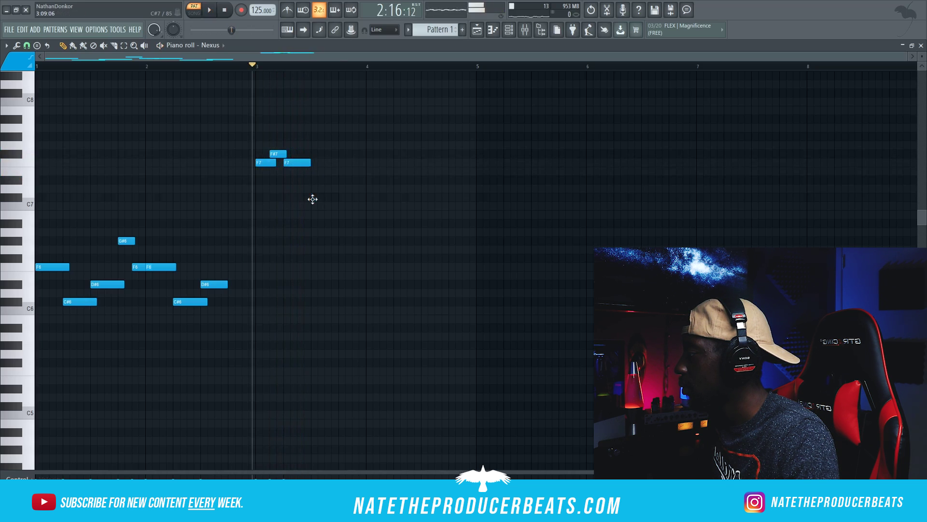
key(space)
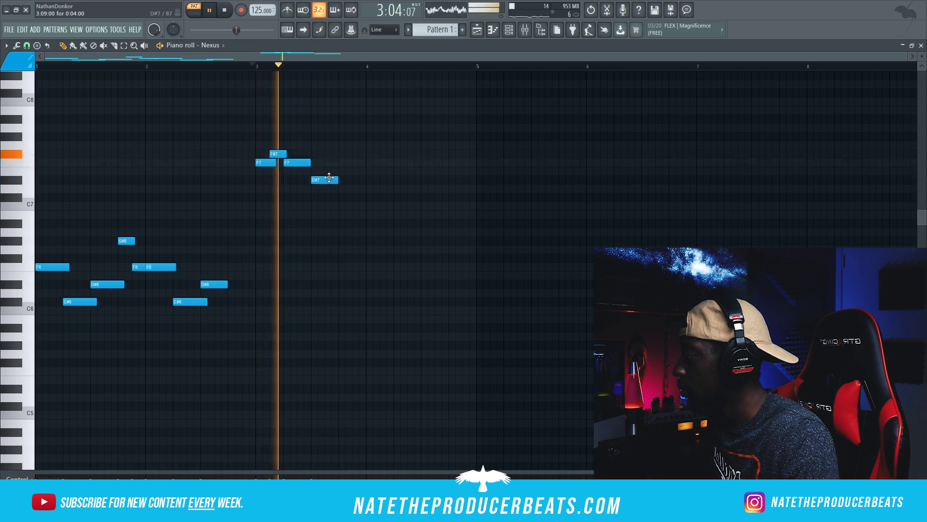
key(space)
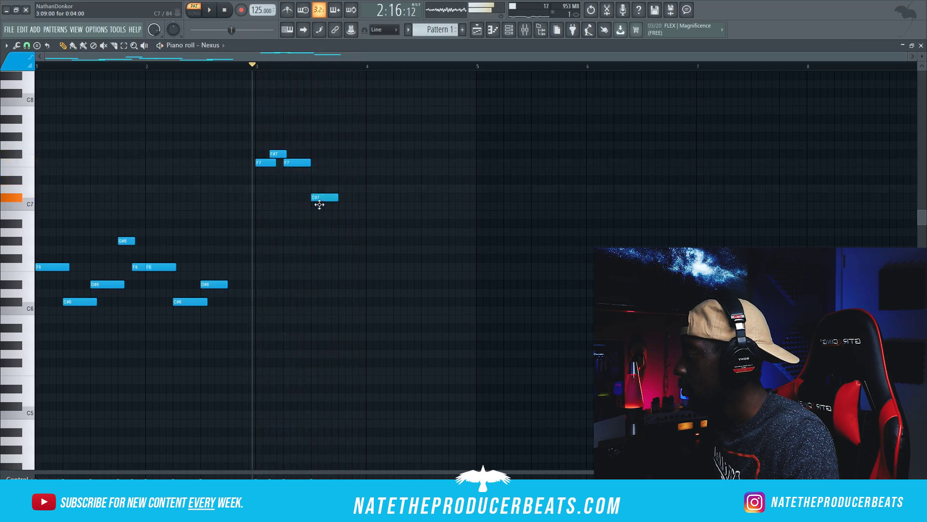
key(space)
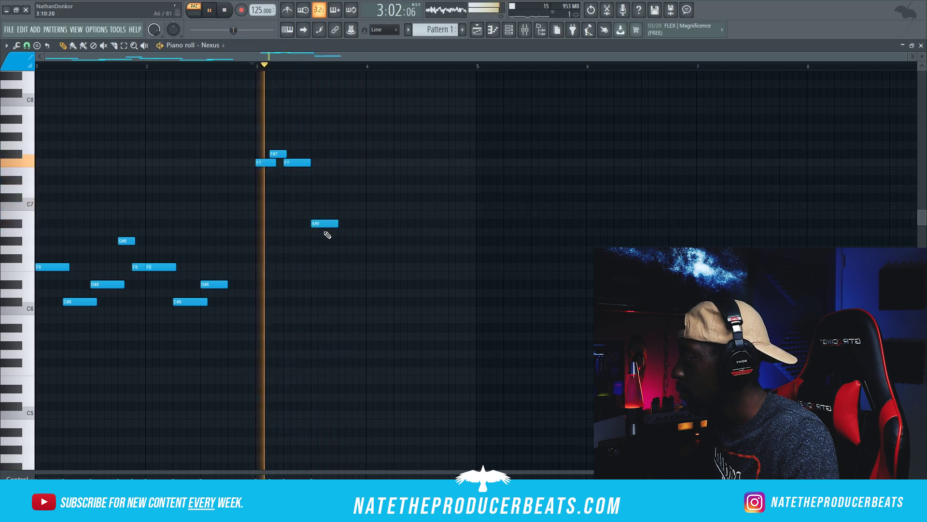
Step: Add G#7 at the start of bar 4, F7 half a beat after it, and a longer D#7 on beat 3
key(space)
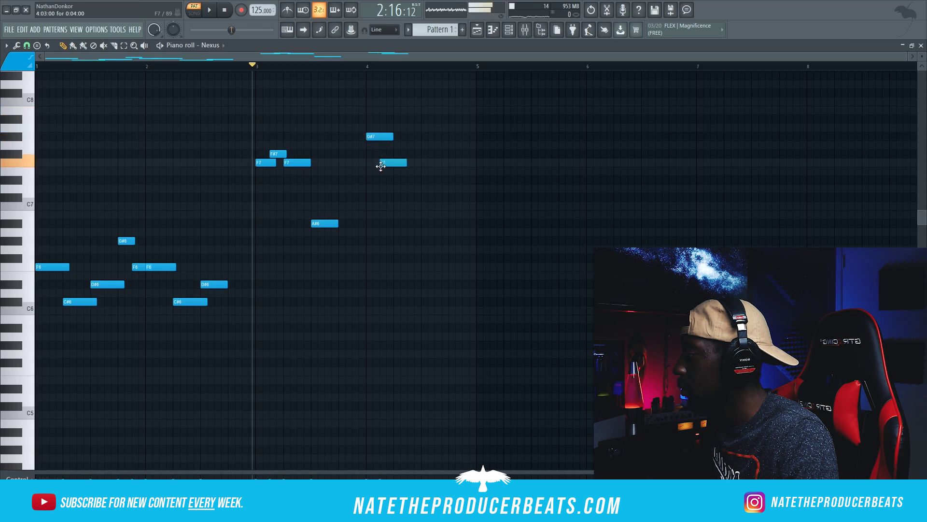
click(363, 66)
key(space)
key(space)
click(422, 172)
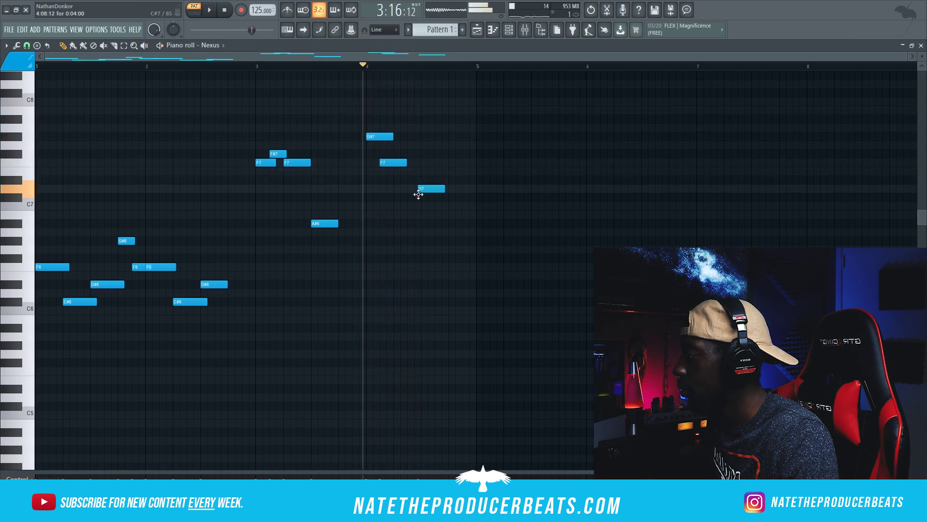
drag(426, 179, 430, 181)
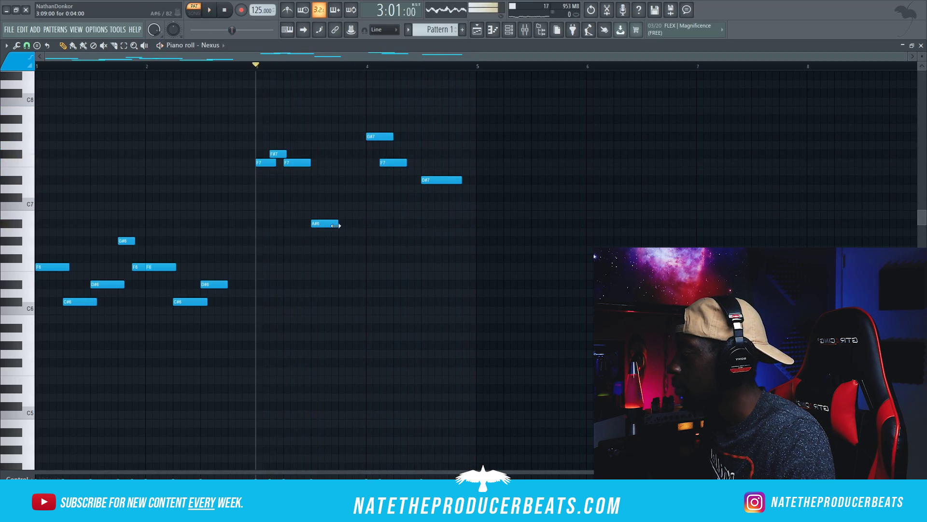
Step: Shorten bar 3's A#6 to half a step and follow it with equally short A#6, G#7 and F7 notes at half-beat intervals
key(space)
drag(336, 225, 313, 225)
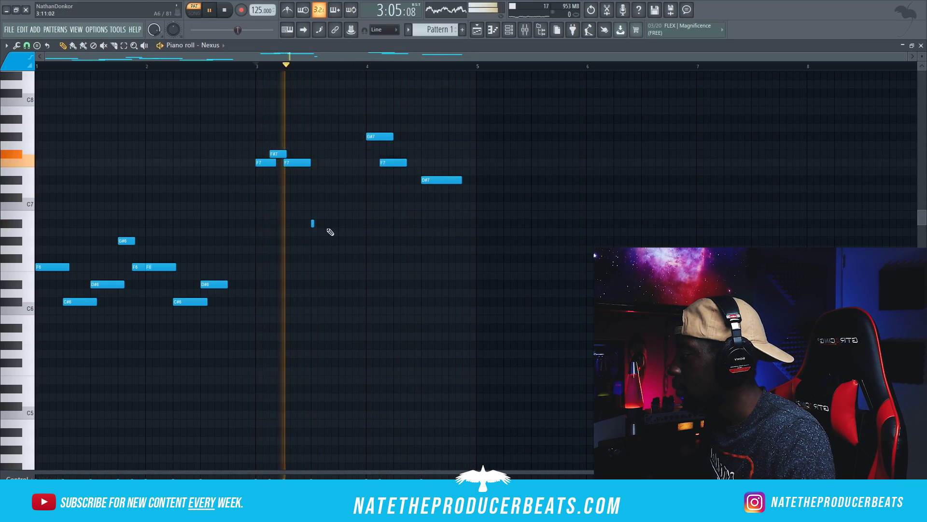
click(326, 224)
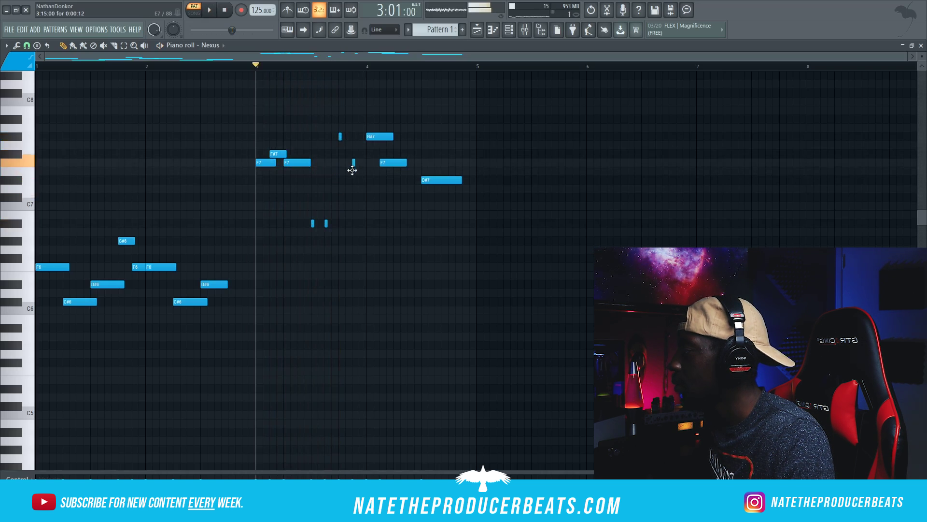
Step: Add two short C#7 notes in the second half of bar 4's last beat and shorten the preceding D#7 to about one beat
key(space)
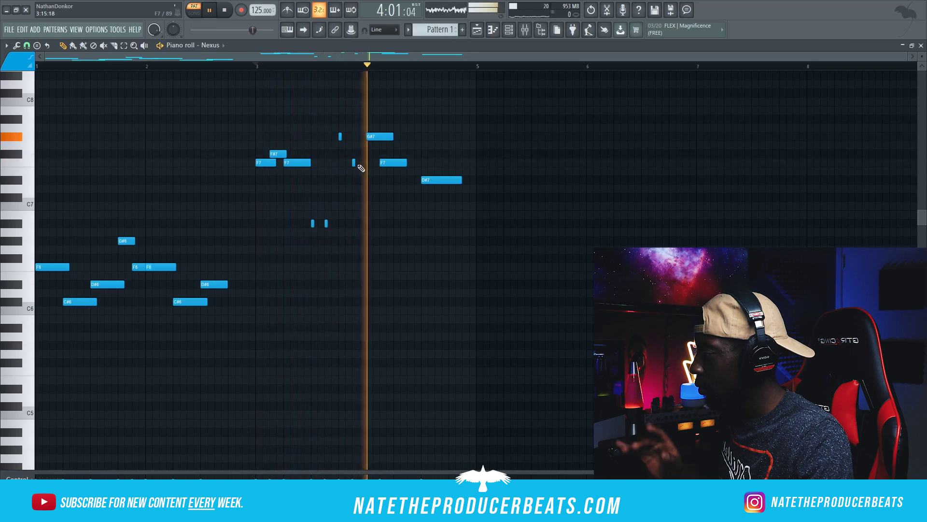
key(space)
click(457, 197)
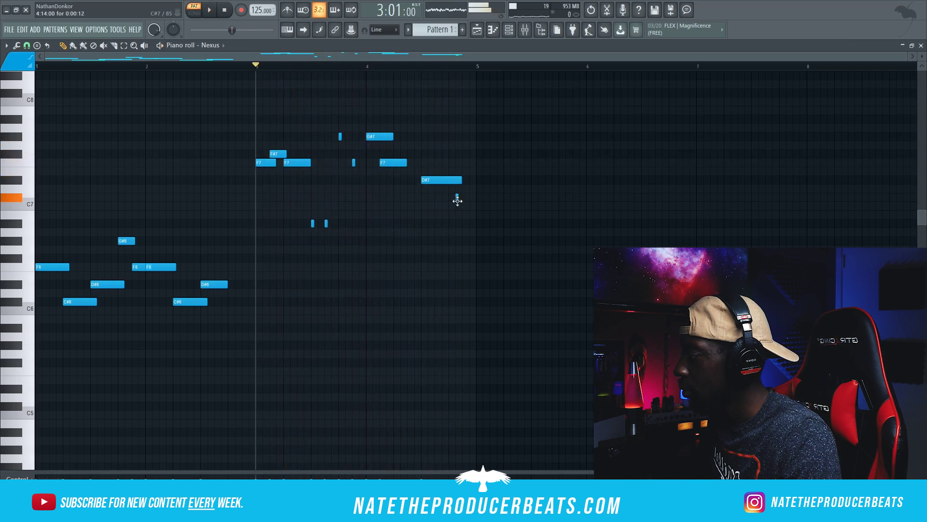
key(space)
click(471, 197)
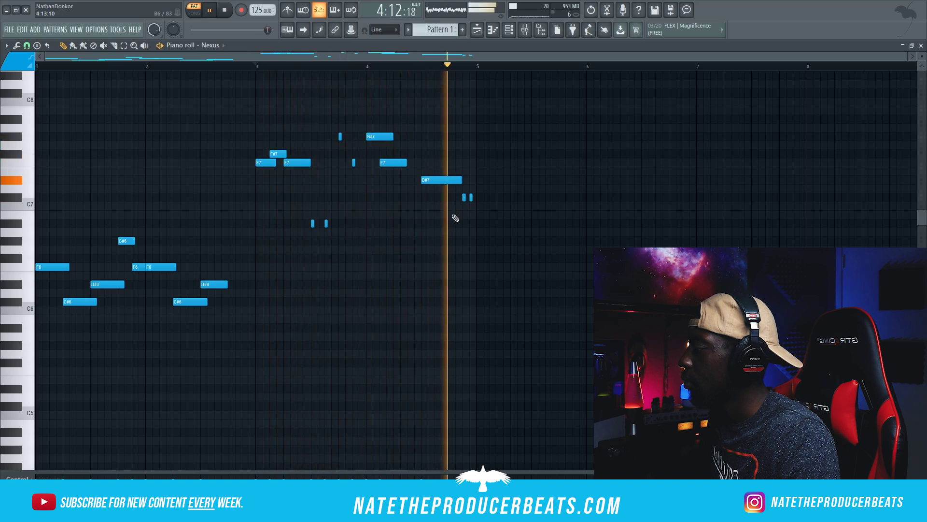
drag(460, 182, 452, 184)
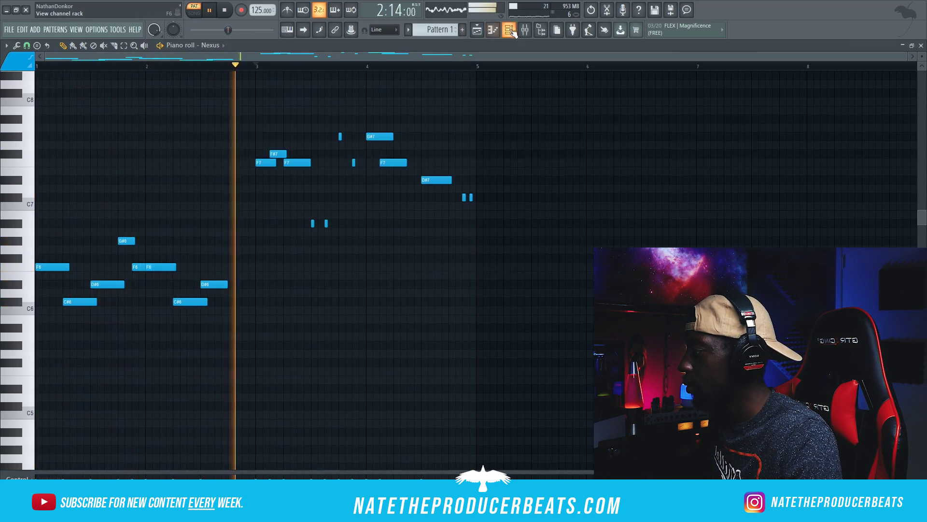
key(space)
Step: Duplicate the Nexus channel with its melody, load the SY Water Rings preset on the copy, and start playback
key(F9)
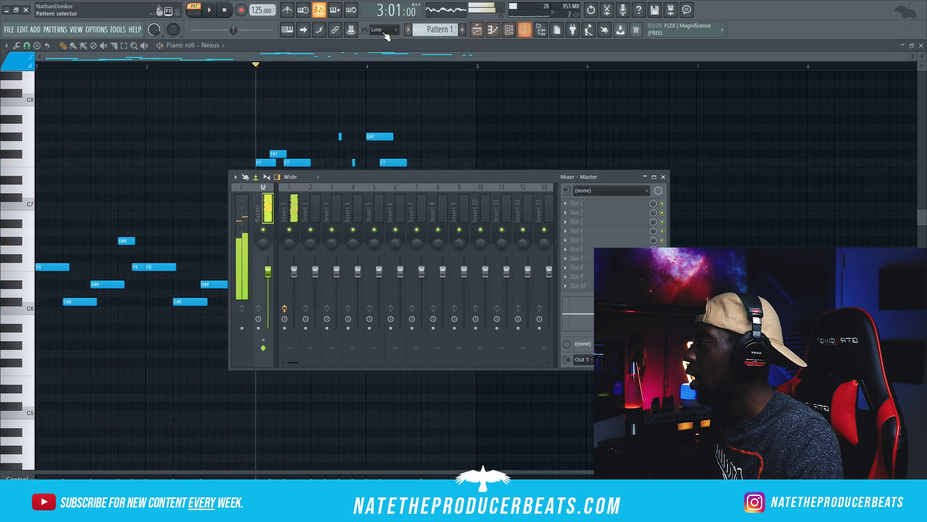
click(493, 29)
click(508, 30)
right_click(267, 187)
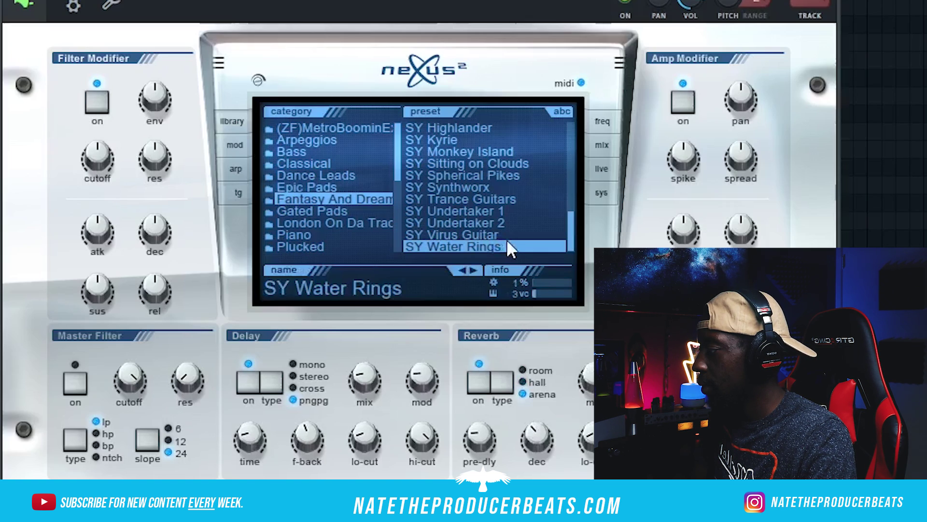
key(space)
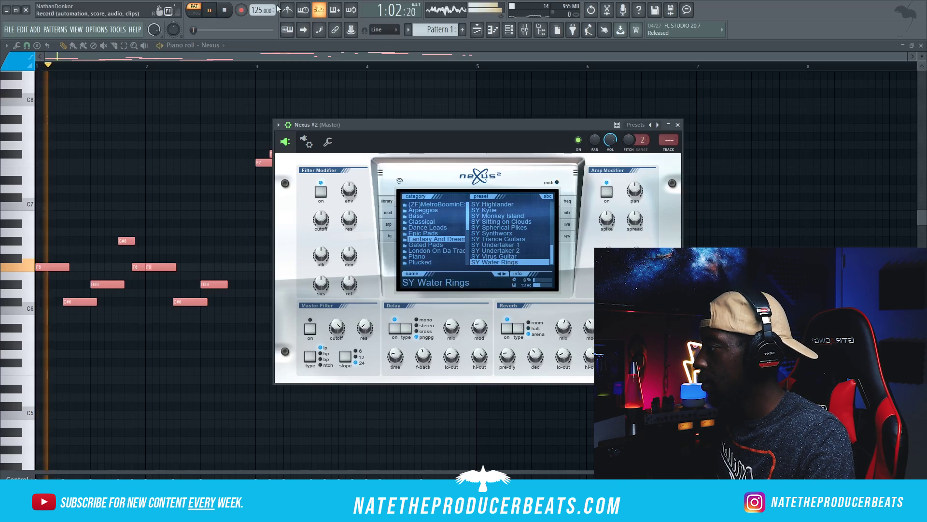
Step: Check the Nexus #2 melody during playback and route both Nexus channels to mixer track 2
key(F6)
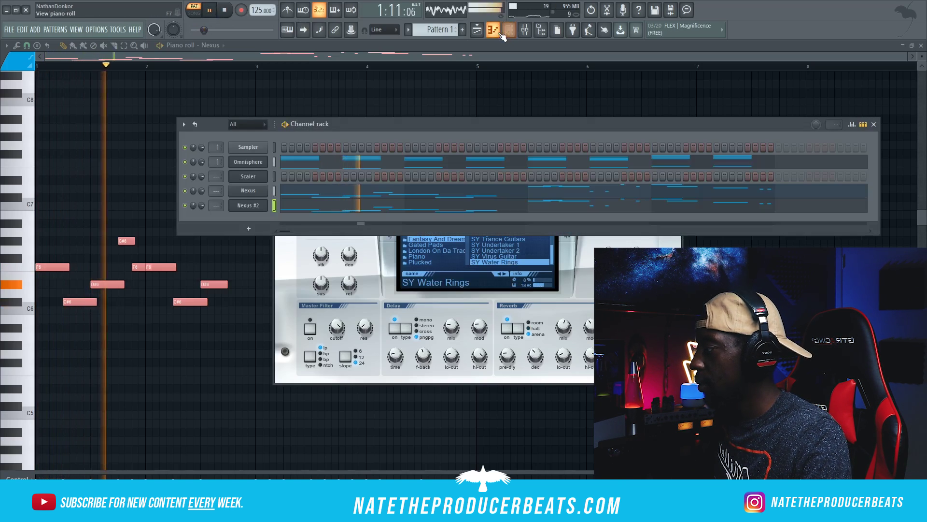
right_click(275, 204)
click(279, 206)
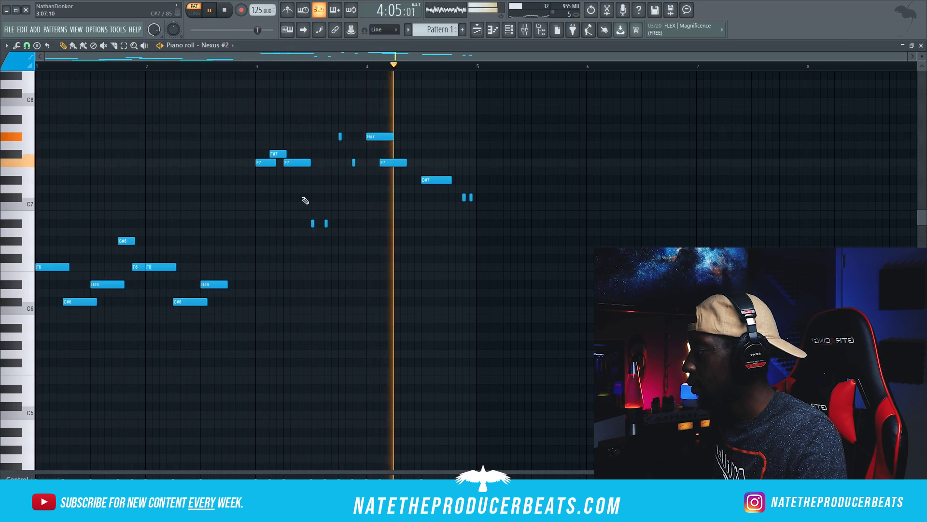
key(F6)
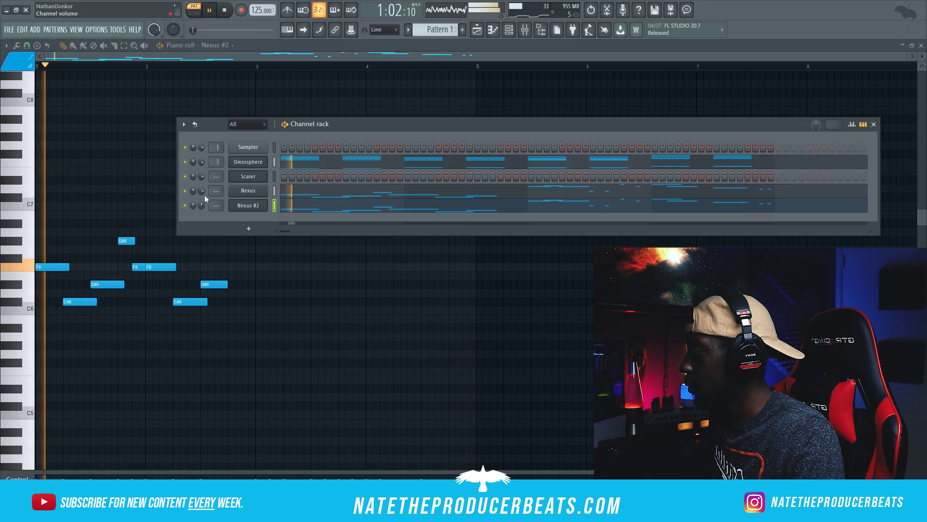
key(space)
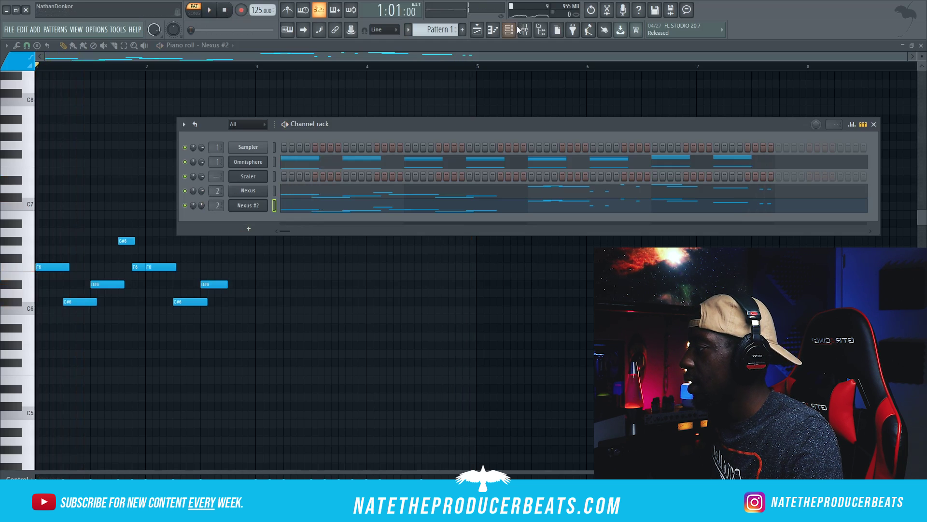
Step: Add Fruity parametric EQ 2 to mixer Insert 2 with the 40Hz + 18kHz cut preset and raise its low cut to slightly above 200 Hz
click(524, 29)
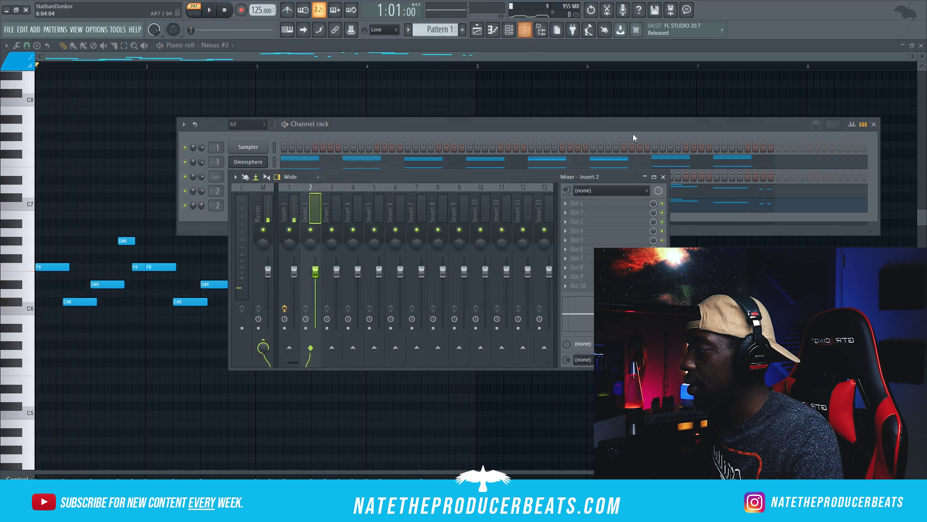
click(585, 205)
click(714, 355)
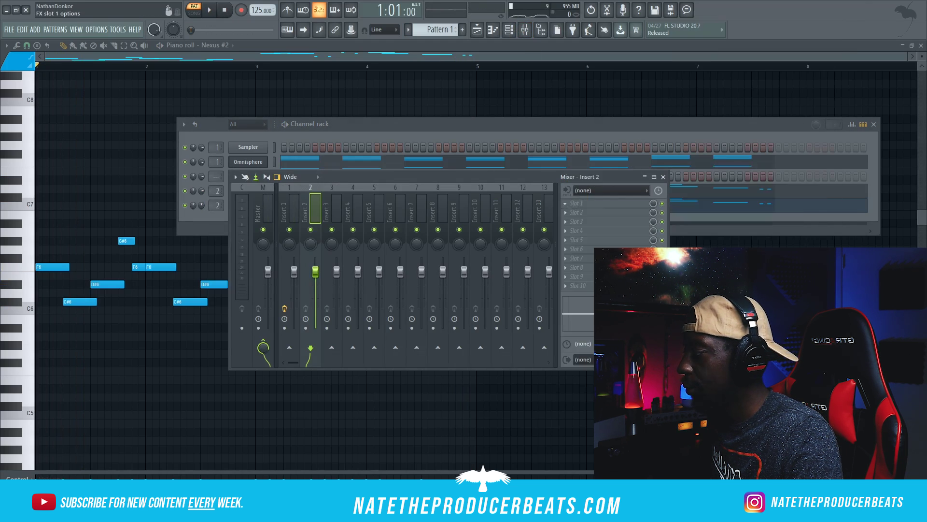
drag(150, 166, 279, 172)
click(214, 172)
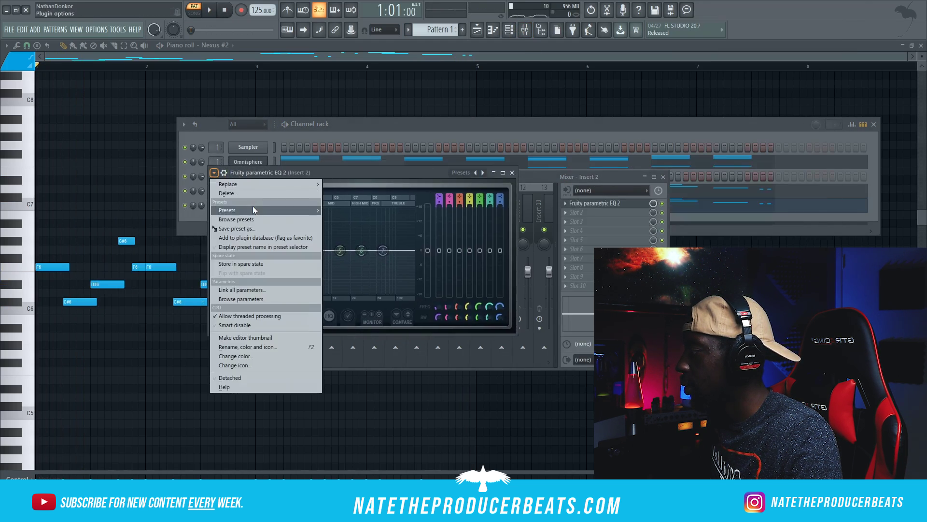
mouse_move(253, 211)
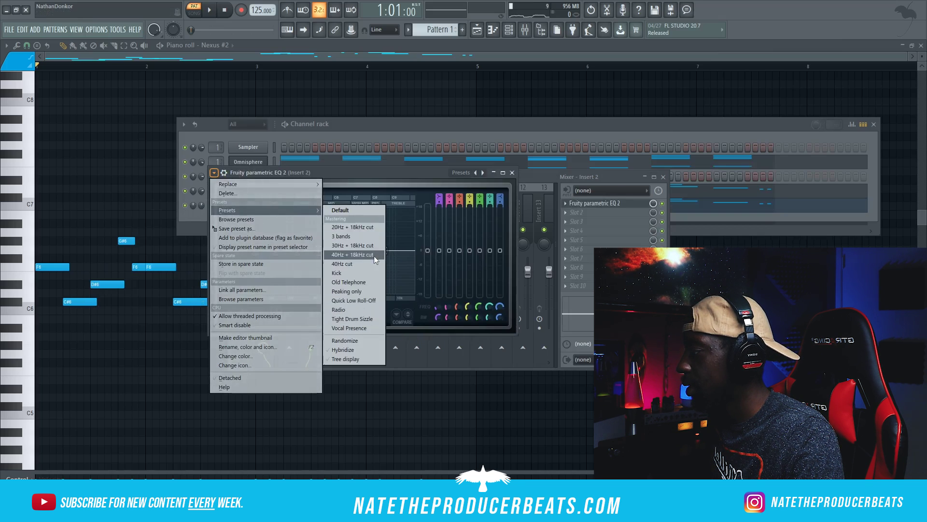
click(374, 256)
drag(187, 236, 209, 235)
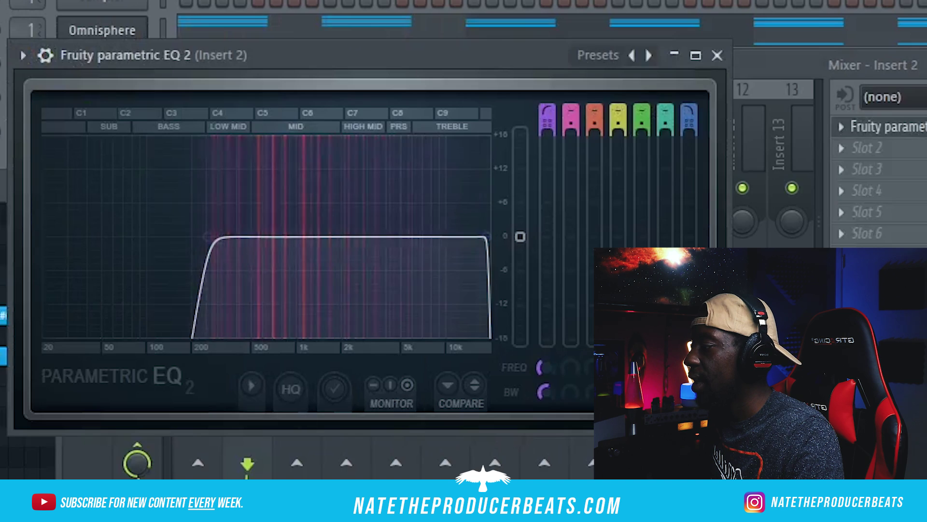
Step: Load the Wider effect in slot 2 of Insert 2 and set its width to 140%
click(889, 148)
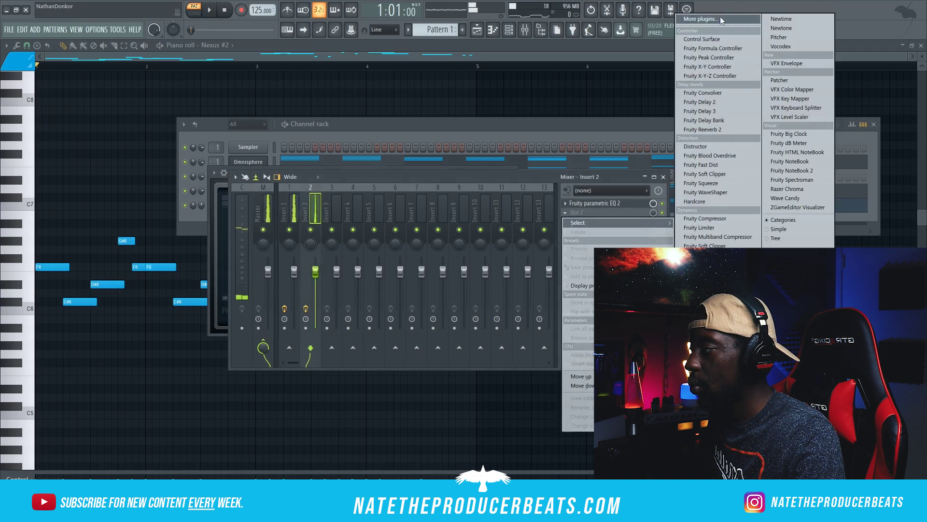
click(722, 20)
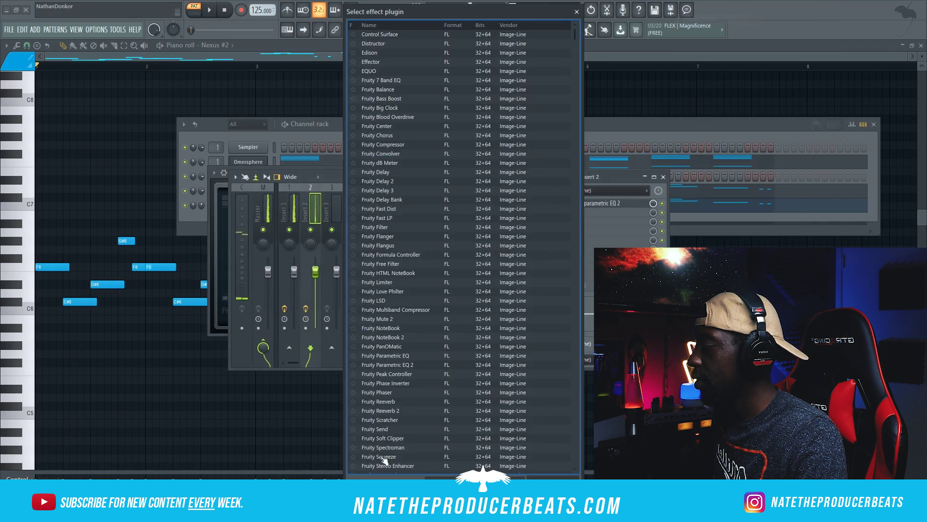
text(w)
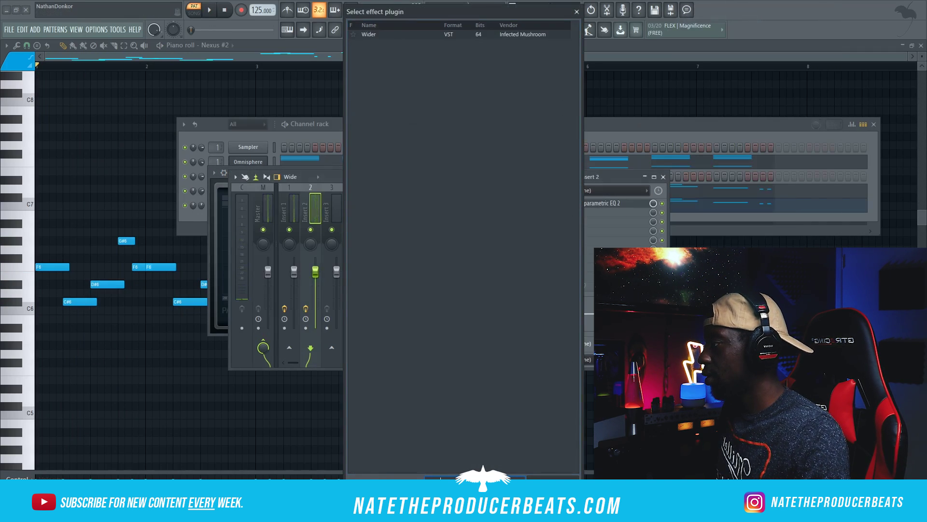
double_click(473, 34)
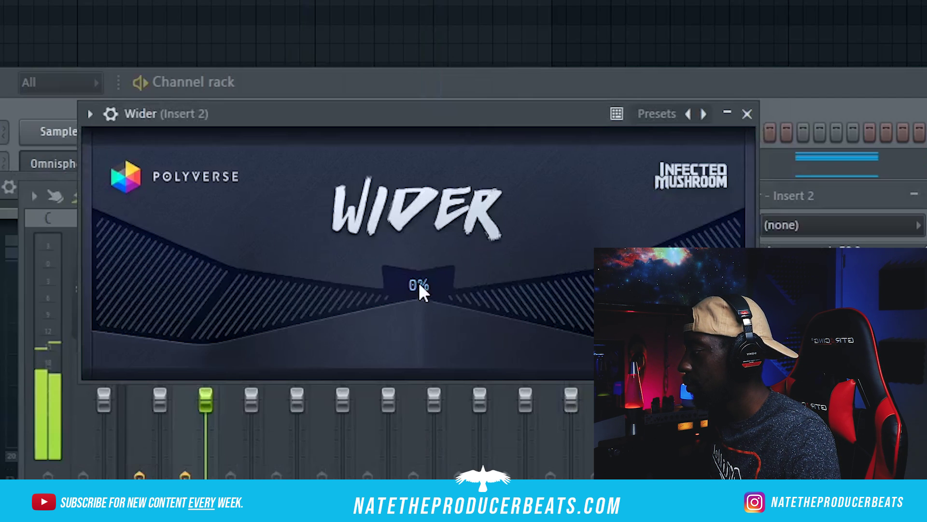
drag(416, 221, 496, 149)
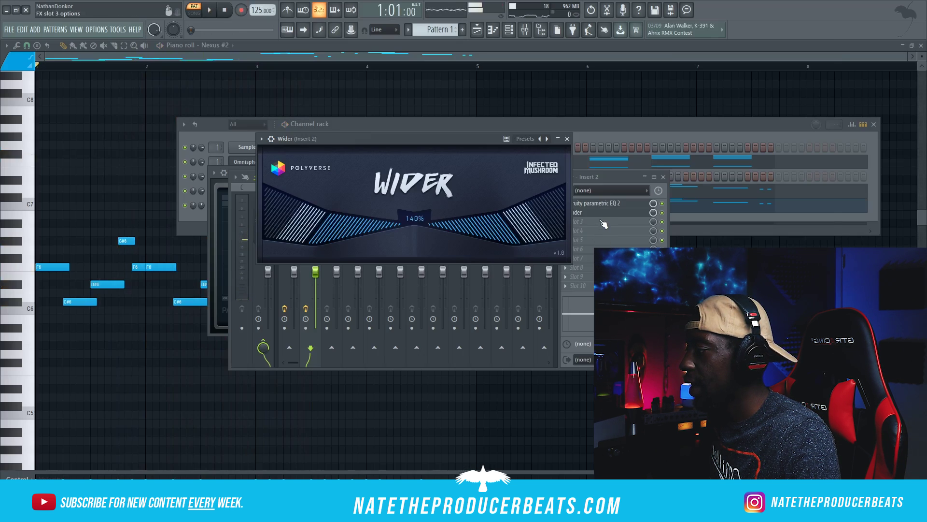
Step: Load the FIN-MICRO effect in slot 3 of Insert 2 and move its window over the mixer
click(603, 222)
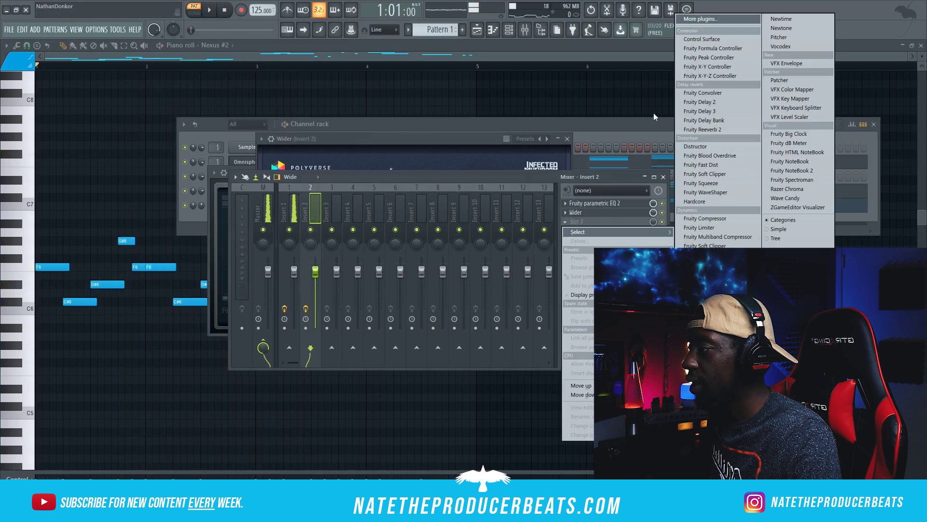
click(729, 22)
text(fin)
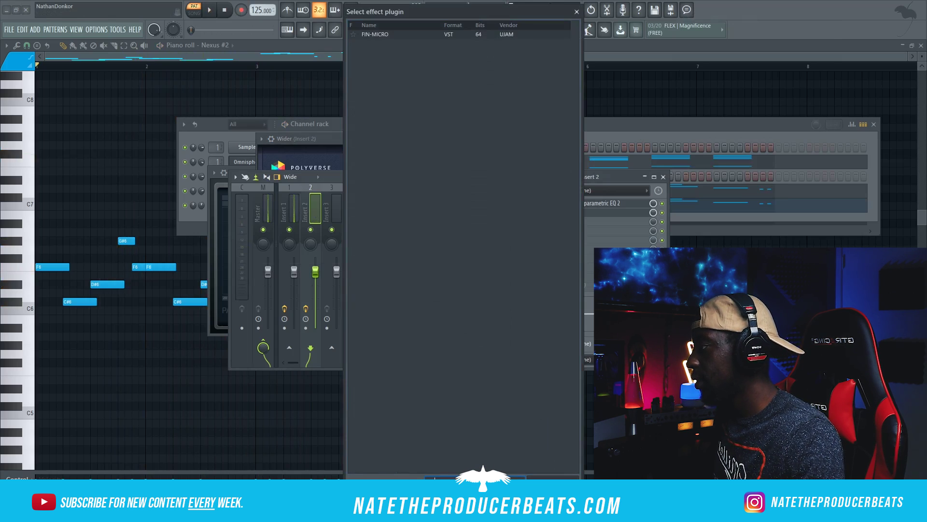
double_click(417, 35)
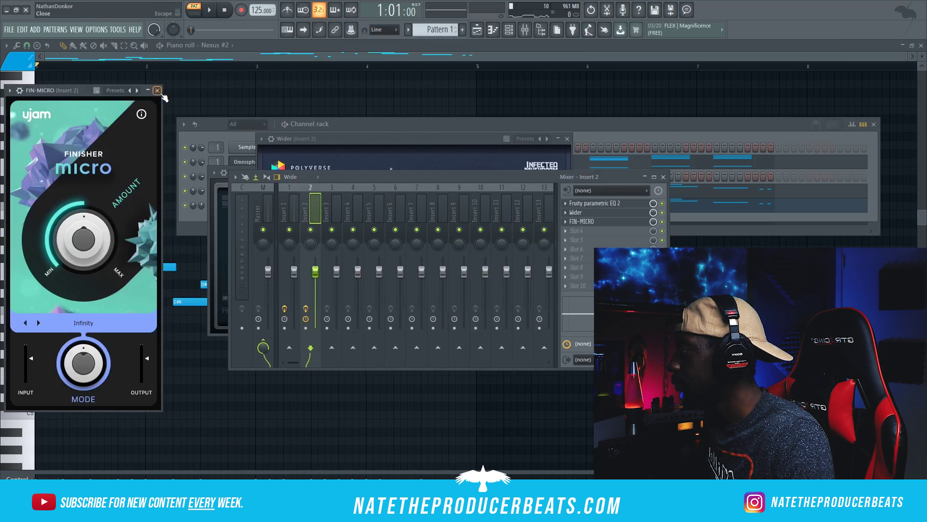
drag(75, 91, 389, 134)
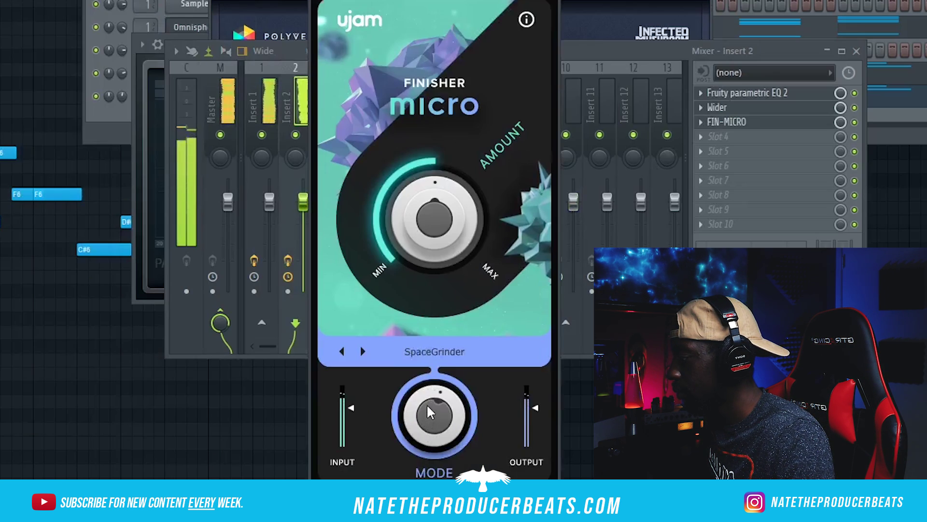
Step: Audition FIN-MICRO modes with different amounts, settling on Flanger with the amount slightly past halfway
drag(429, 223, 447, 143)
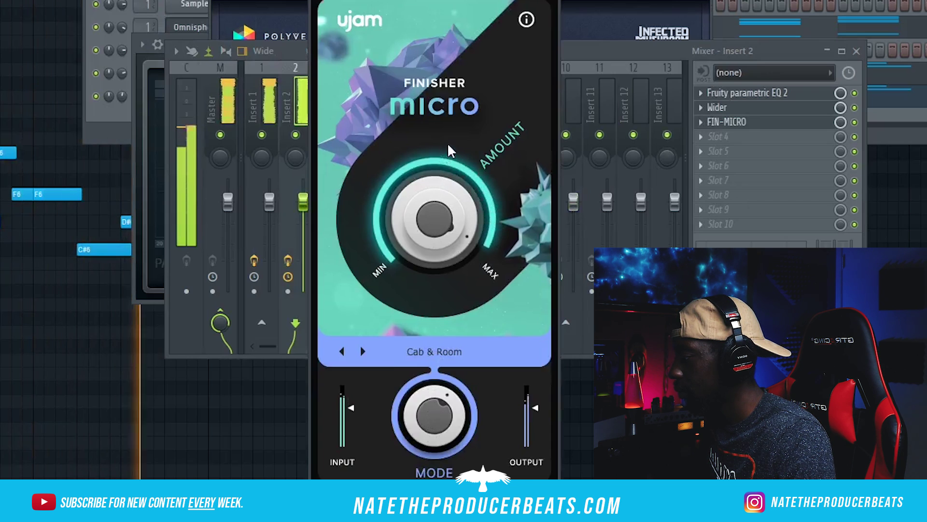
drag(421, 418, 430, 377)
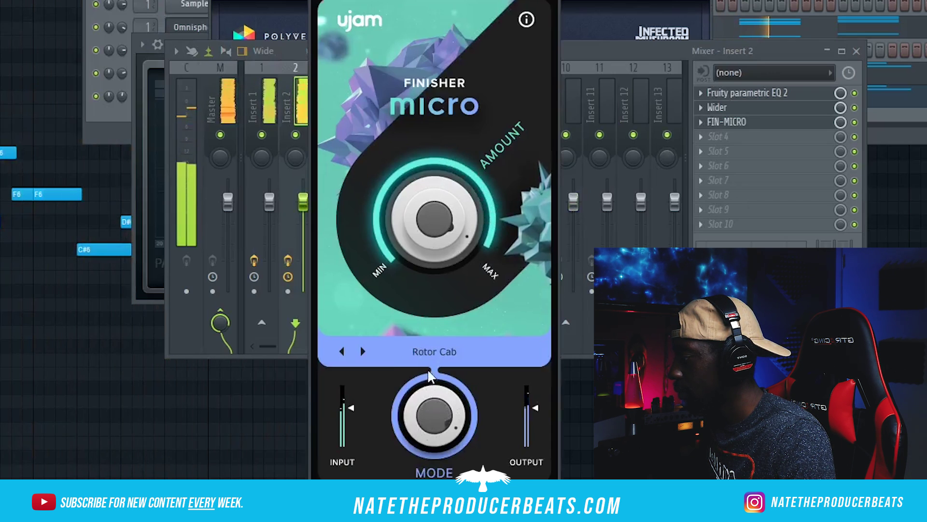
drag(455, 328, 455, 333)
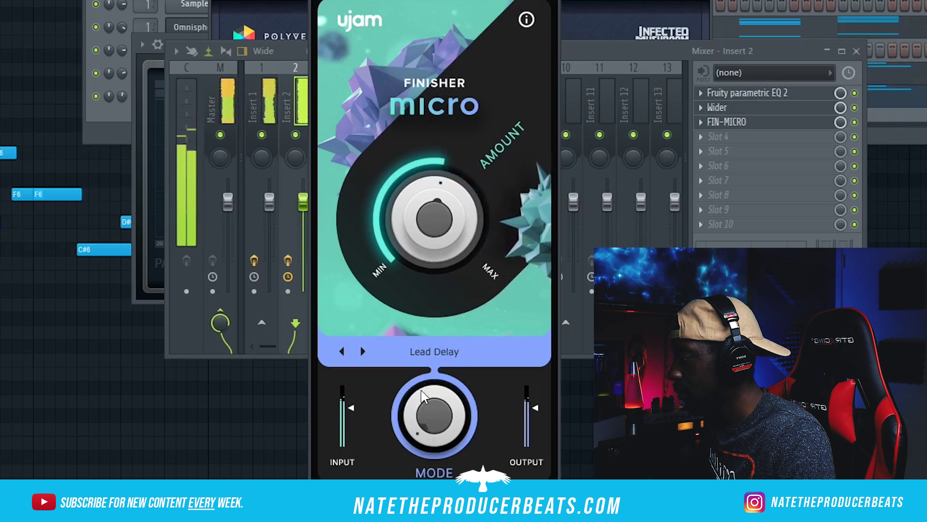
drag(421, 390, 424, 383)
drag(405, 220, 406, 215)
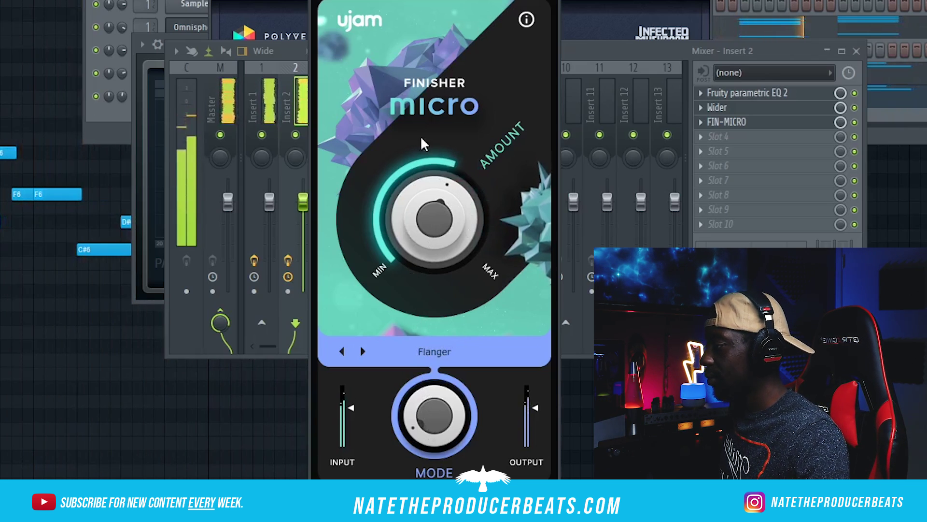
Step: Lower the Nexus channel's volume and mute both Nexus channels
click(119, 86)
drag(122, 74, 123, 82)
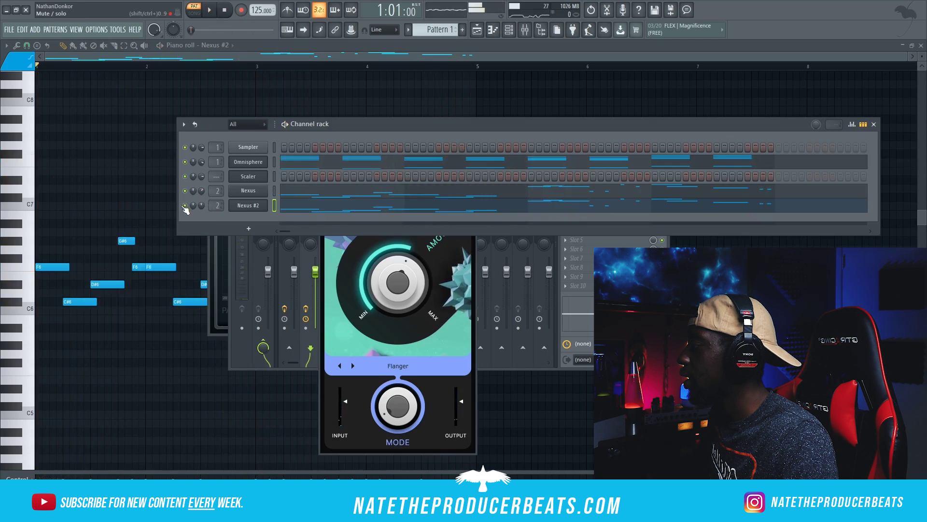
Step: Transpose all the Omnisphere chord notes down two semitones and check them with playback
right_click(261, 161)
click(282, 160)
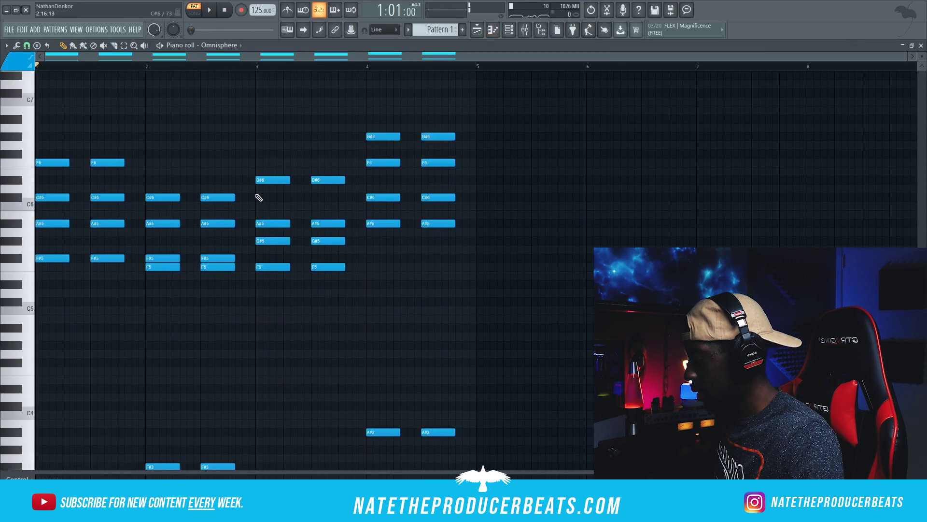
key(Down)
key(Down)
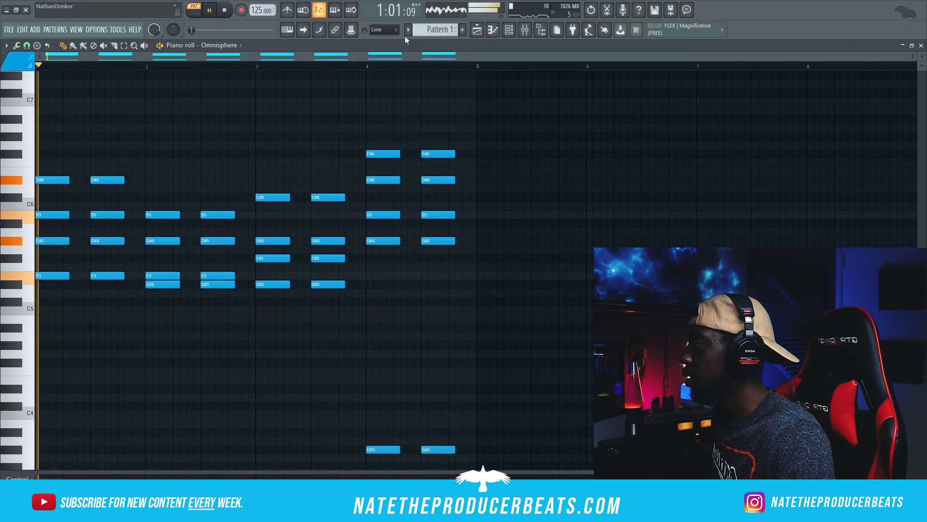
scroll(554, 202, down, 4)
Step: Transpose the whole Nexus melody down two semitones and return to the channel list
click(515, 30)
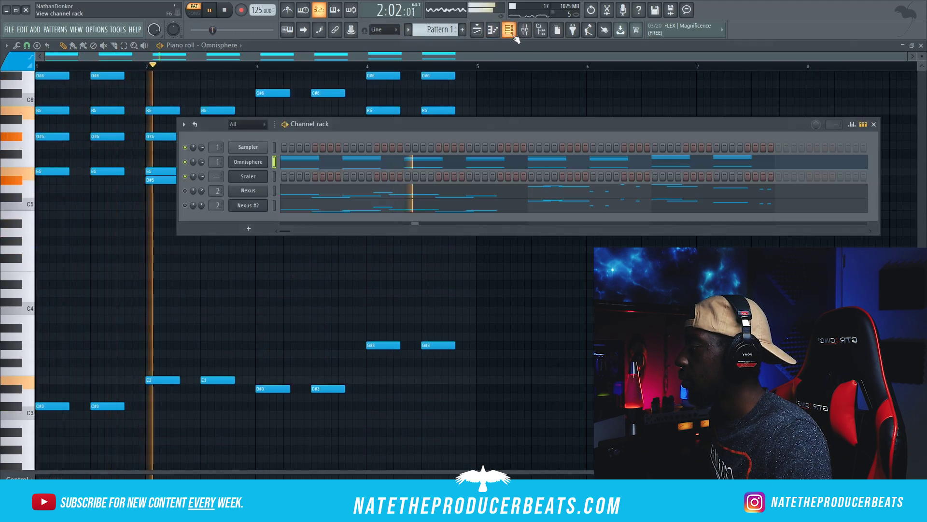
right_click(261, 191)
click(310, 189)
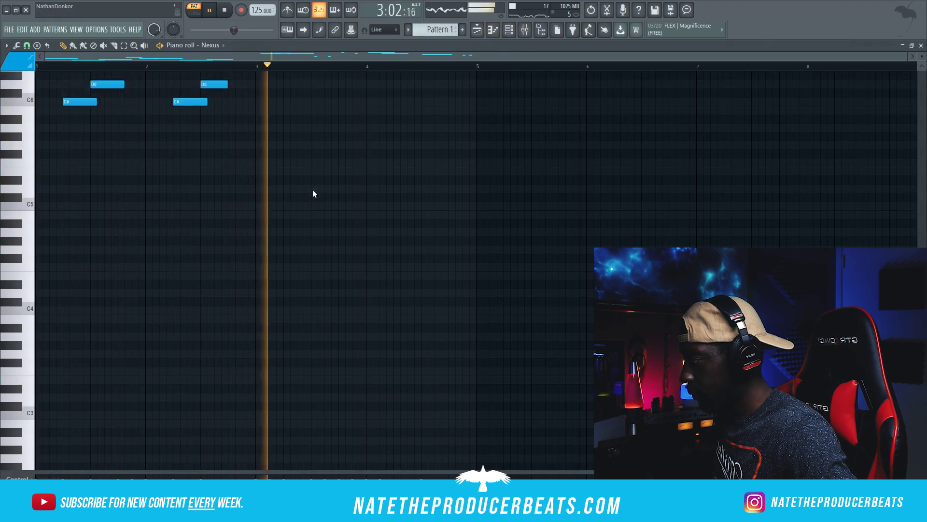
click(510, 30)
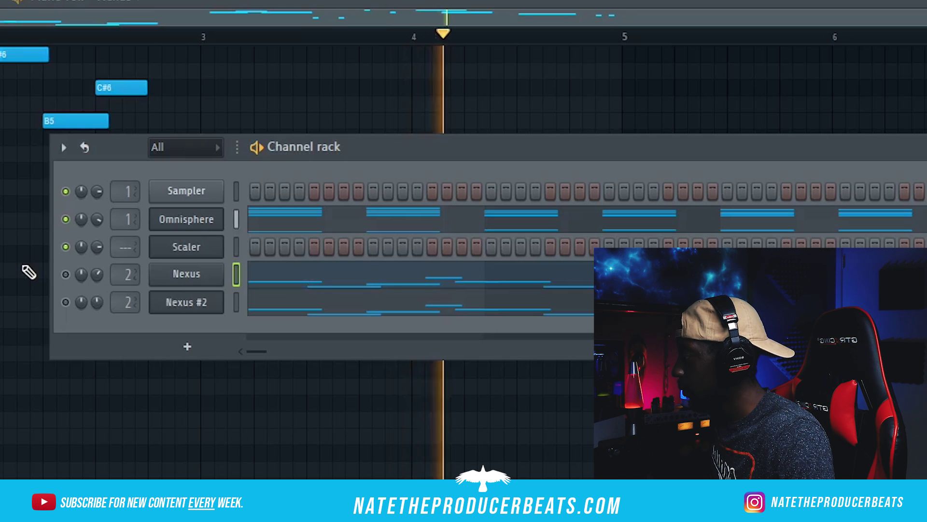
Step: Copy the transposed Nexus melody notes into the Nexus #2 channel and unmute that channel
right_click(203, 278)
mouse_move(269, 267)
click(442, 293)
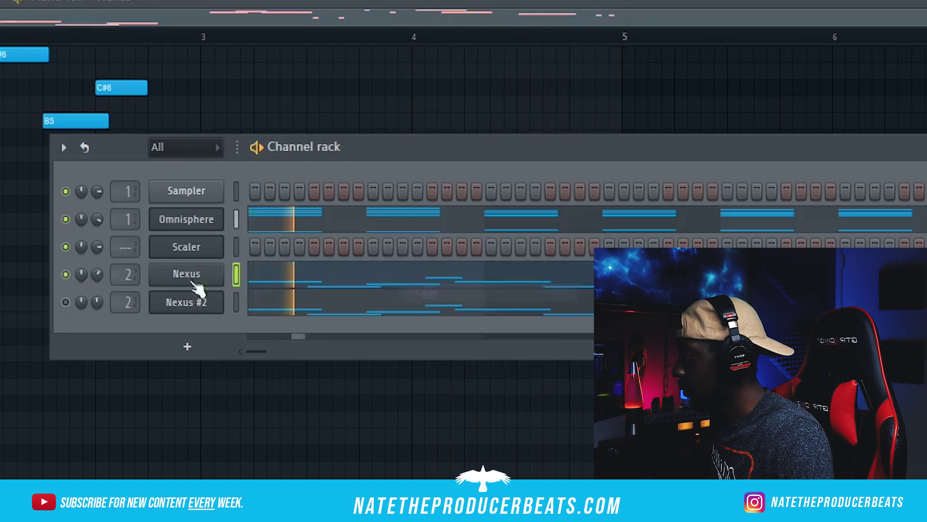
right_click(217, 301)
click(470, 338)
click(65, 301)
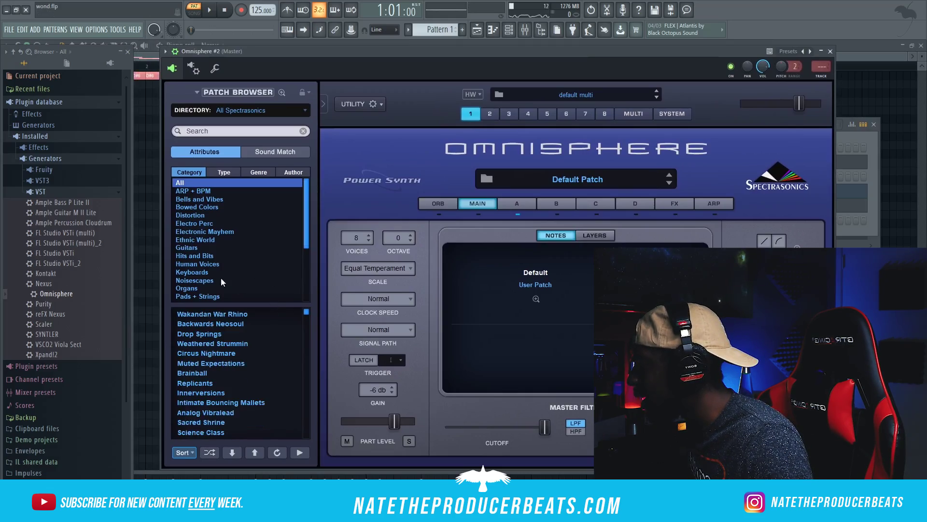
Step: Load the Buenos Aires in Reverse 1 patch from the Textures Playable category in Omnisphere #2
scroll(296, 280, down, 4)
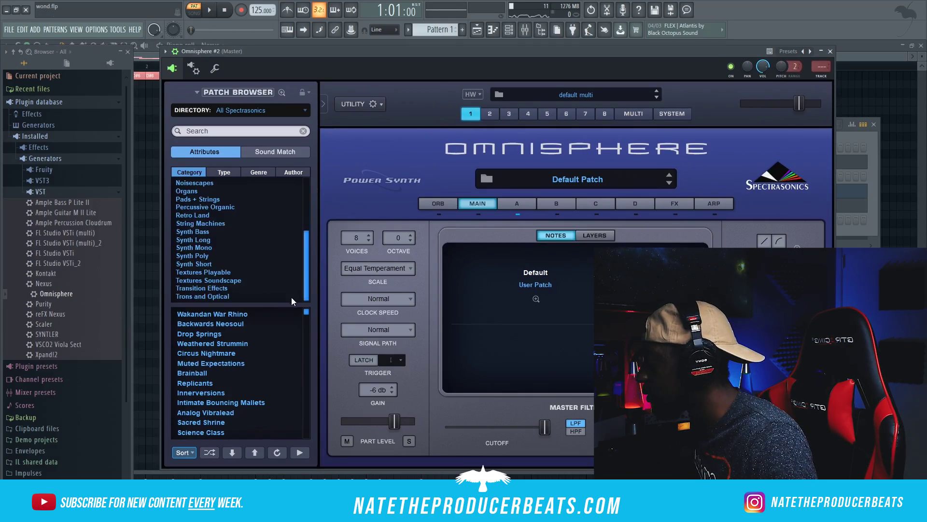
click(220, 273)
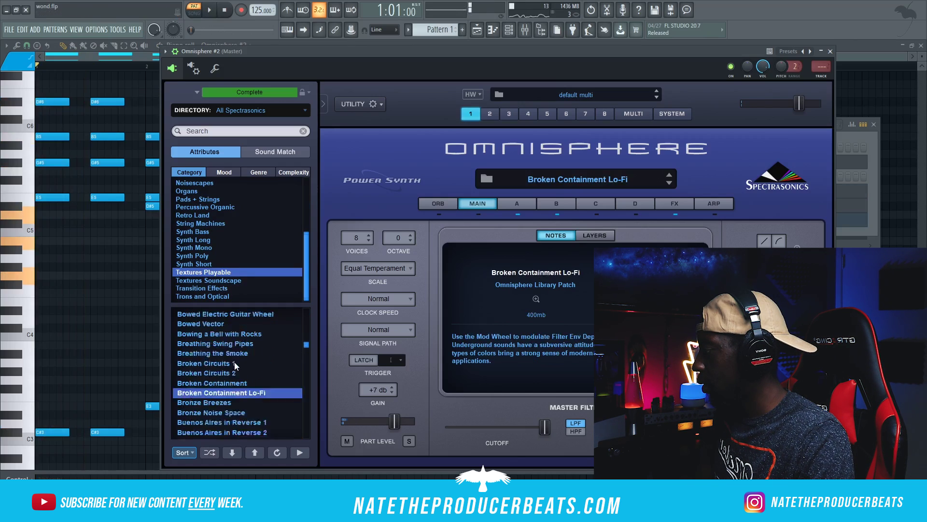
scroll(233, 367, down, 1)
click(233, 385)
scroll(235, 389, down, 4)
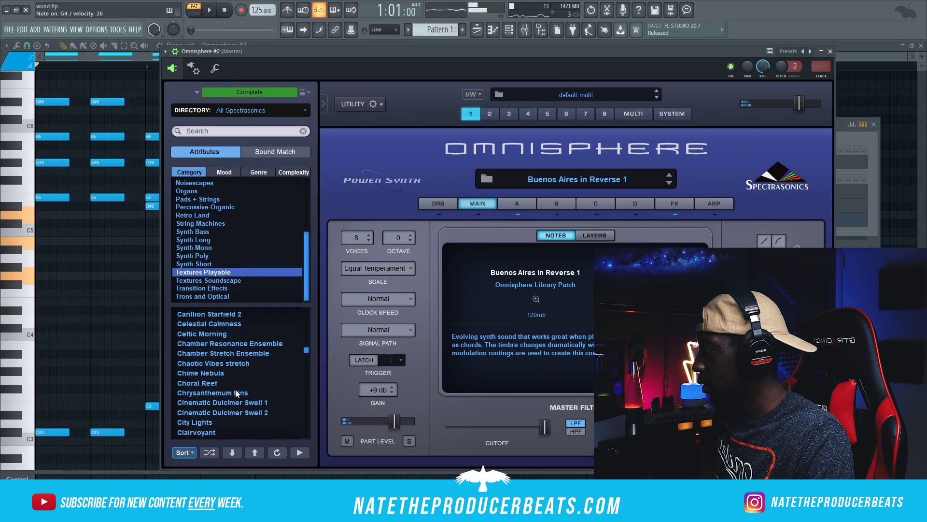
Step: Play the pattern and unmute the Omnisphere and Nexus channels to hear them with the new texture
key(space)
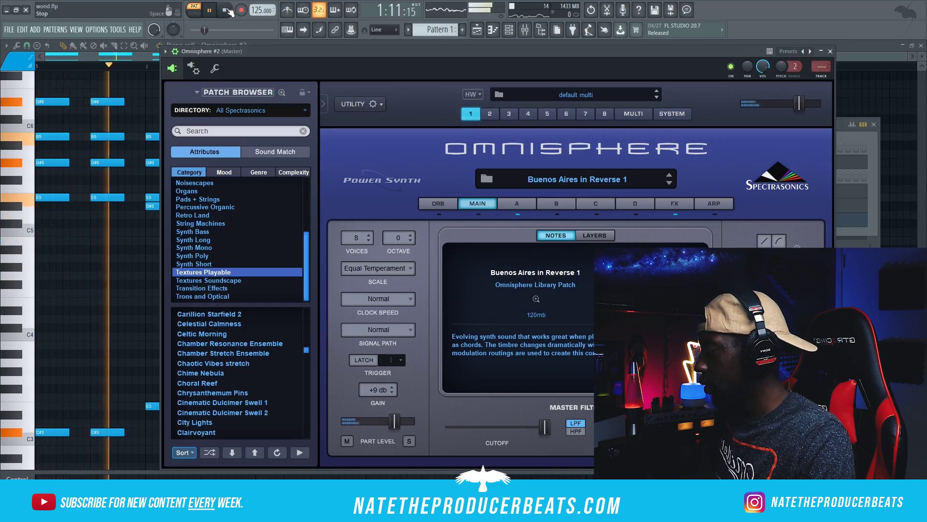
click(868, 172)
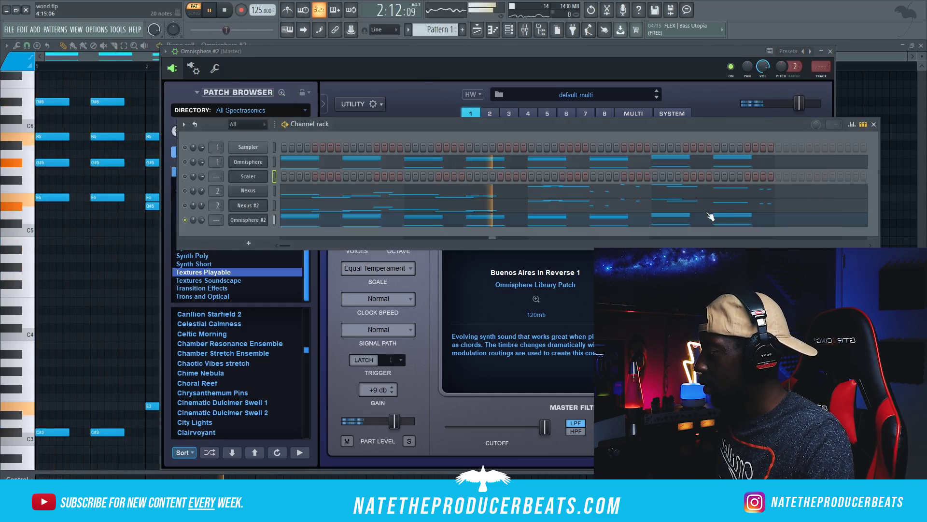
click(185, 162)
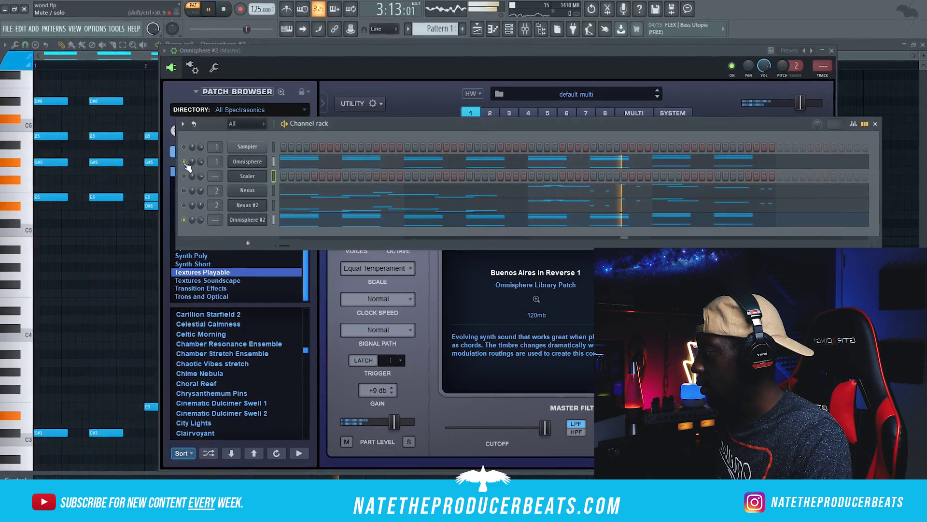
click(185, 205)
click(181, 205)
click(181, 189)
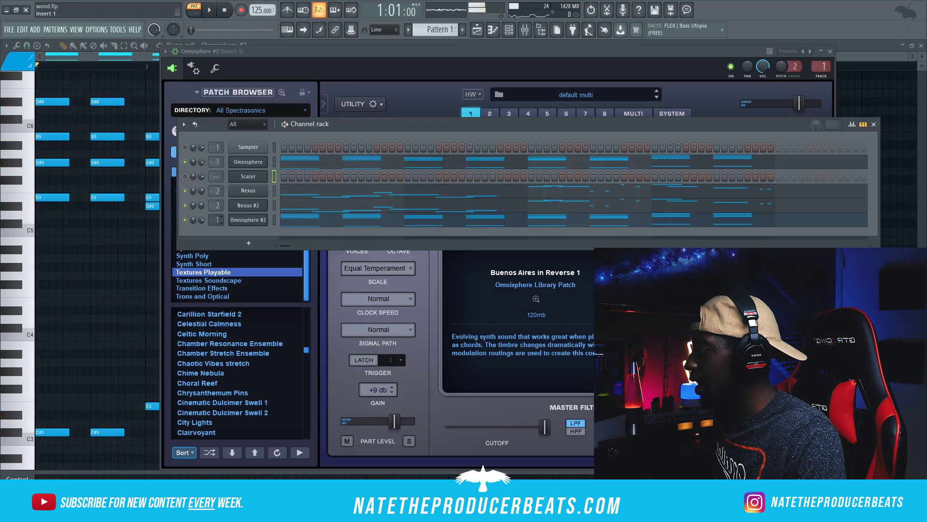
Step: Solo the Omnisphere #2 channel and audition its texture by itself and together with the guitar chords
right_click(186, 221)
click(195, 226)
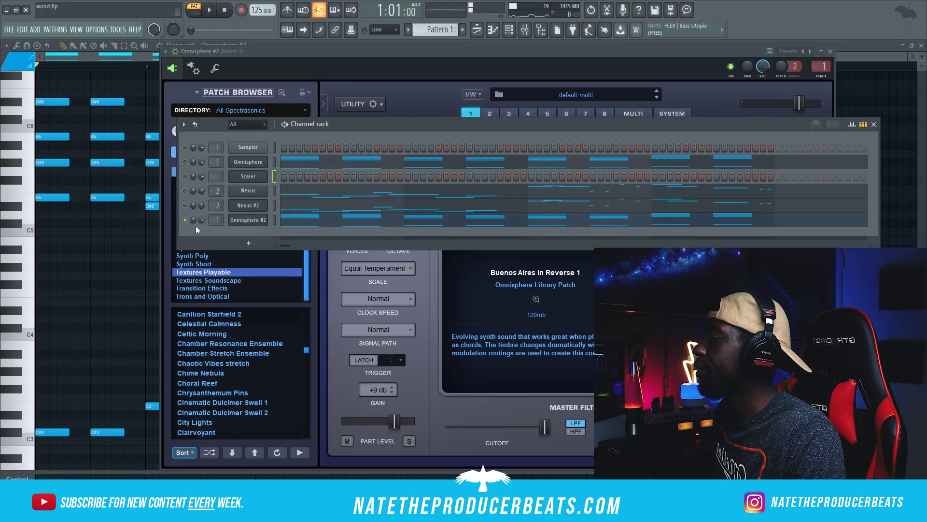
key(space)
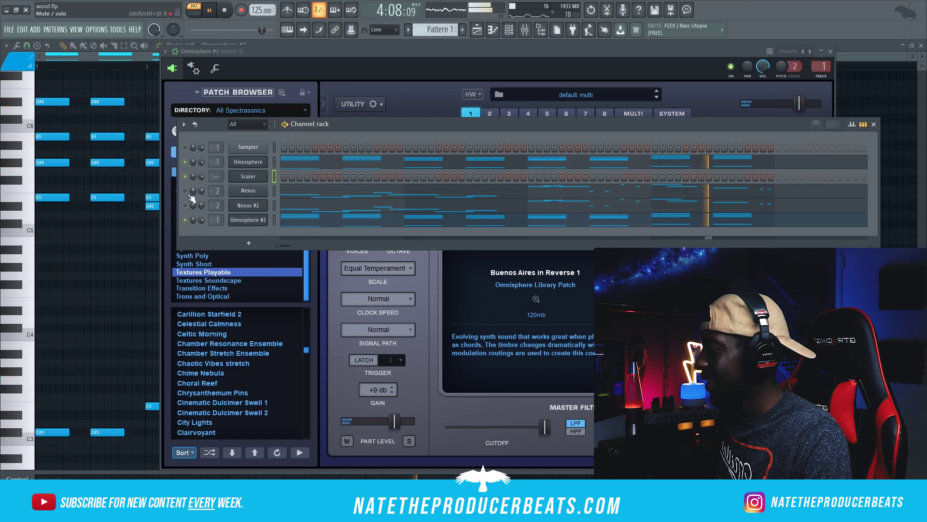
key(space)
Step: Strum all the Omnisphere chord notes with the Strumizer, using a stronger start-time offset and a reduced end-time strength
right_click(259, 163)
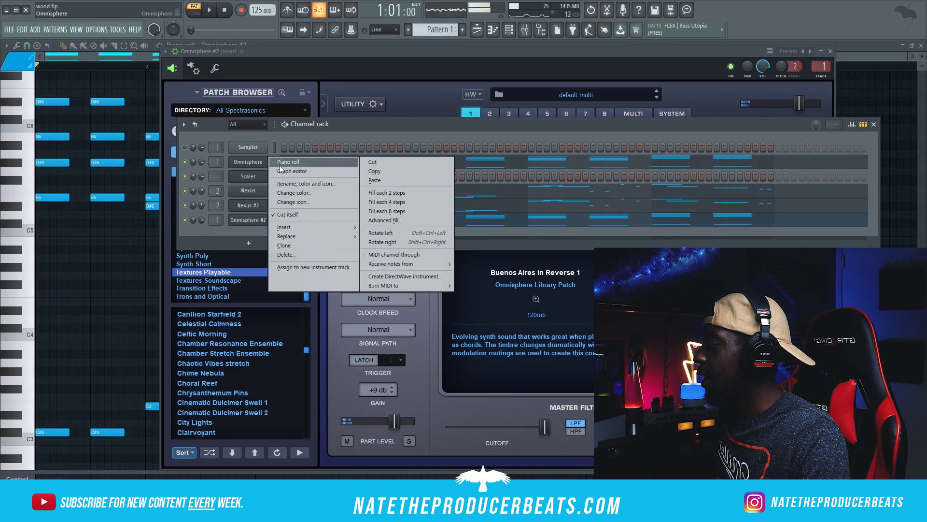
click(289, 162)
scroll(203, 116, up, 3)
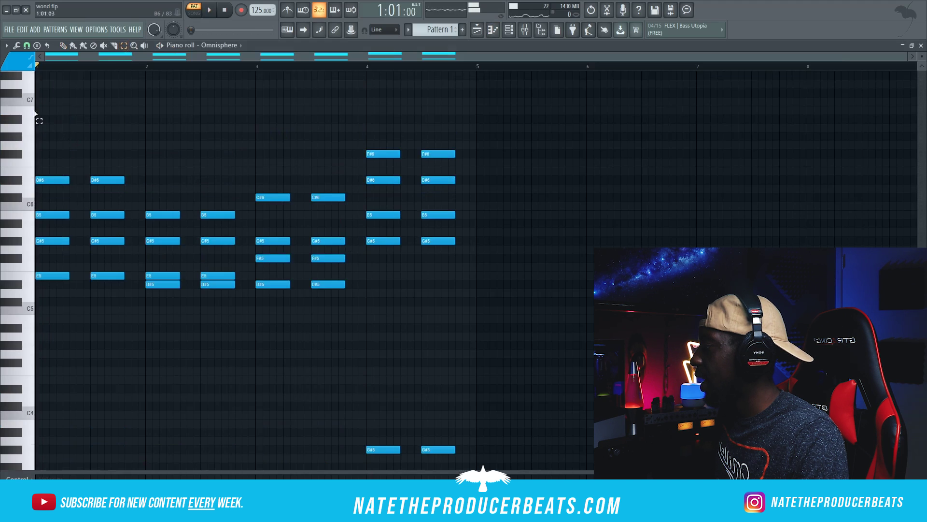
key(ctrl+a)
scroll(215, 400, down, 6)
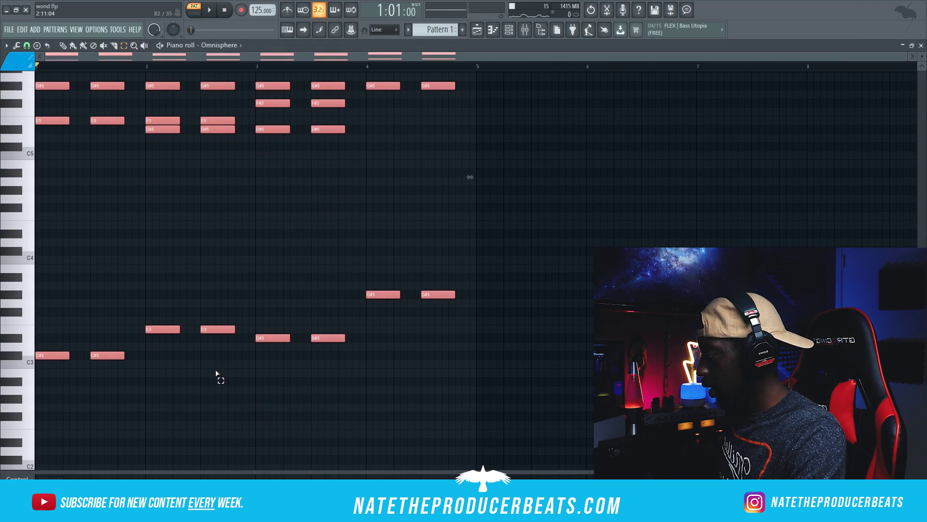
key(alt+s)
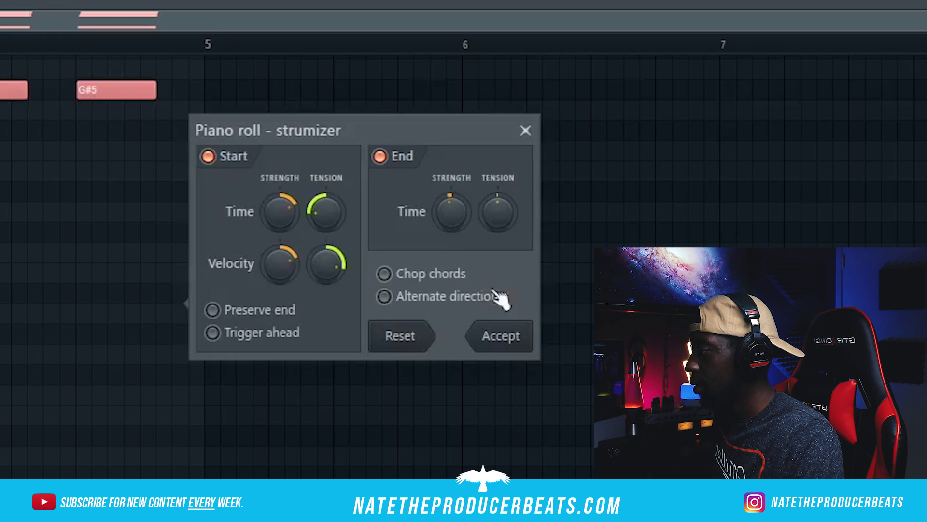
drag(453, 216, 453, 212)
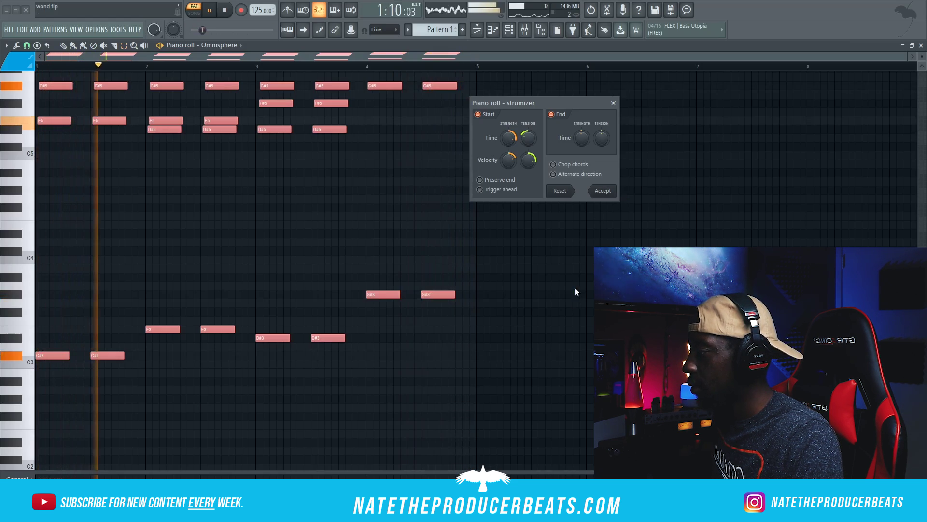
click(605, 191)
Step: Switch the Omnisphere chord channel to the Flamenco Guitar b patch and play it back
click(532, 27)
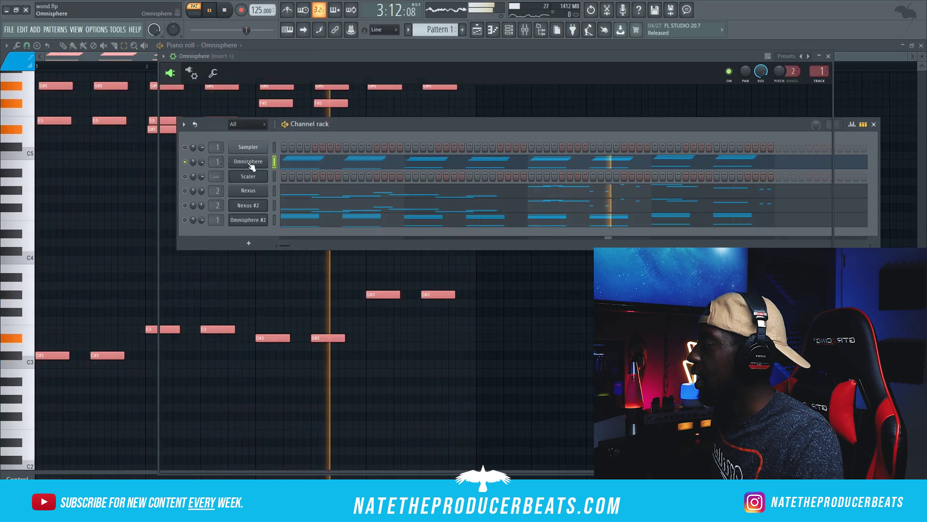
click(249, 166)
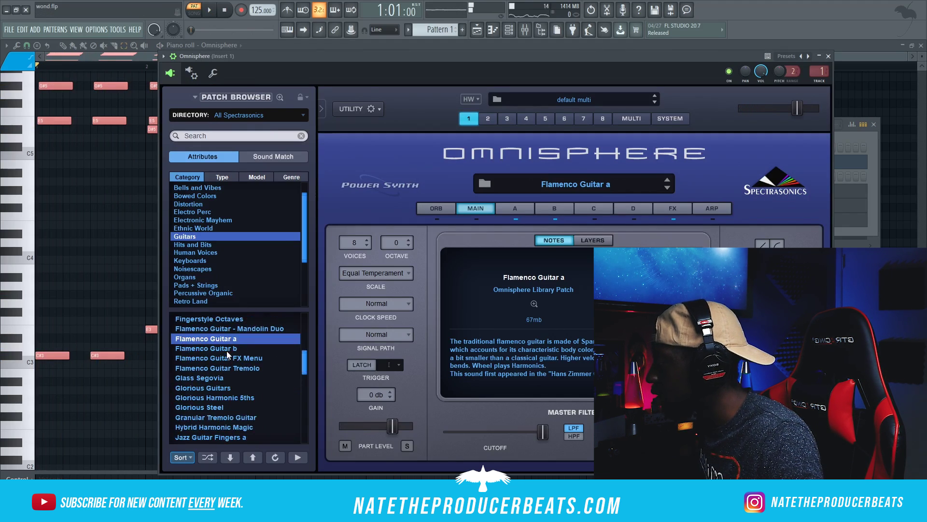
click(227, 349)
click(211, 13)
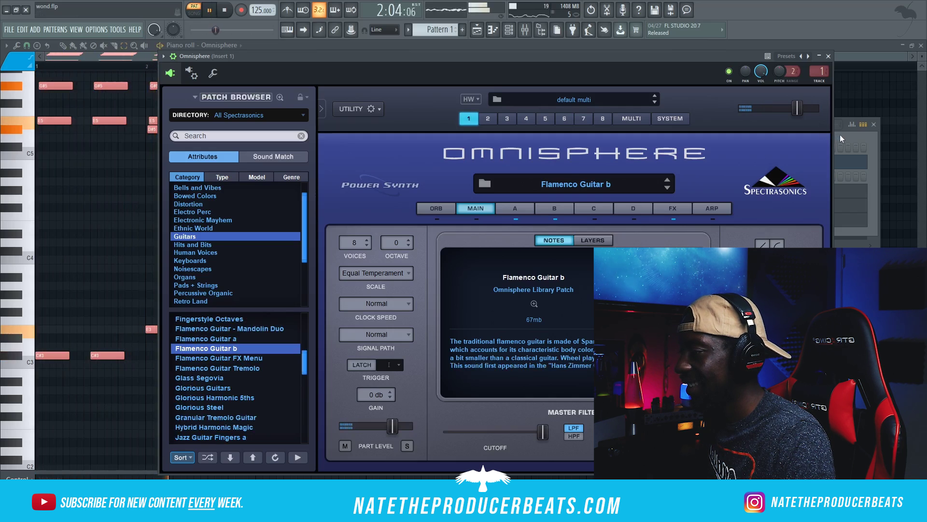
Step: Clone the Omnisphere #2 channel and audition the copy with the REV2 - Removed Mind patch
click(840, 135)
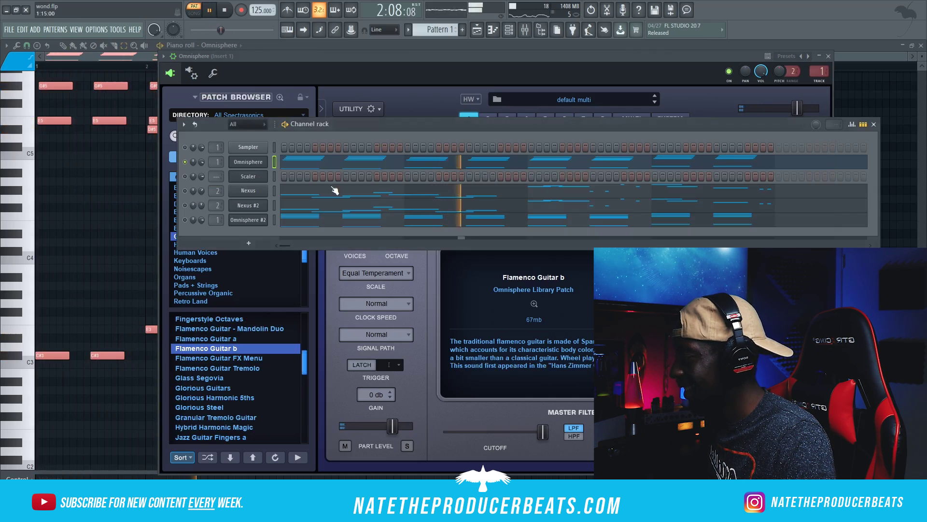
right_click(256, 221)
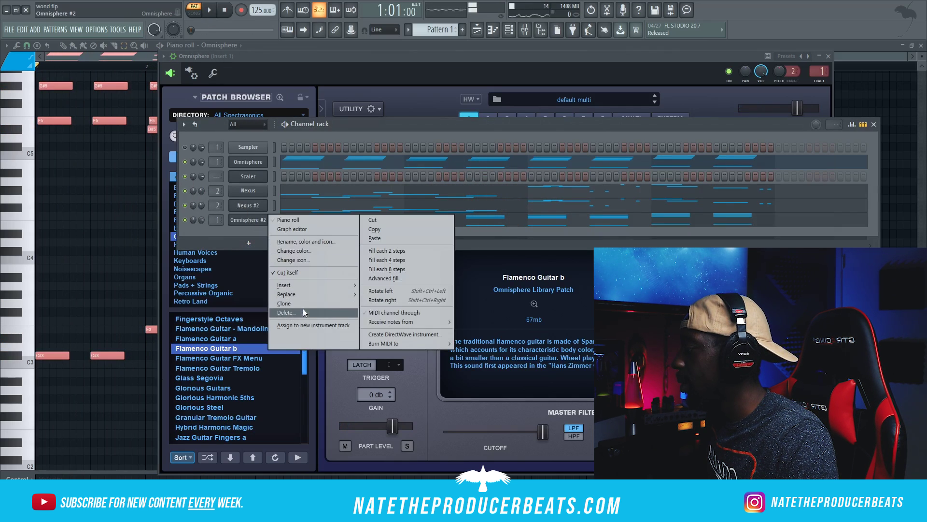
click(288, 303)
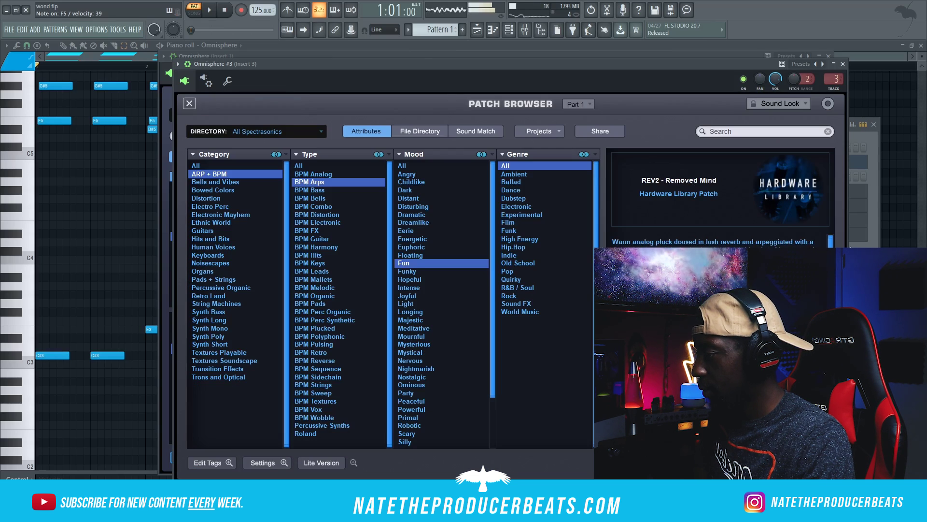
click(873, 234)
key(space)
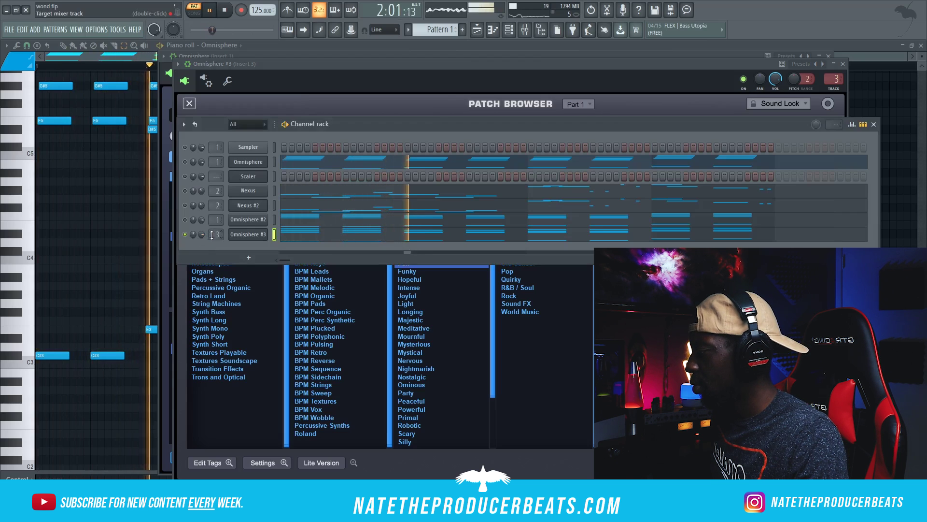
Step: Delete all the low octave-3 bass notes from the Omnisphere #3 part in bars 1 to 4
right_click(249, 236)
click(282, 235)
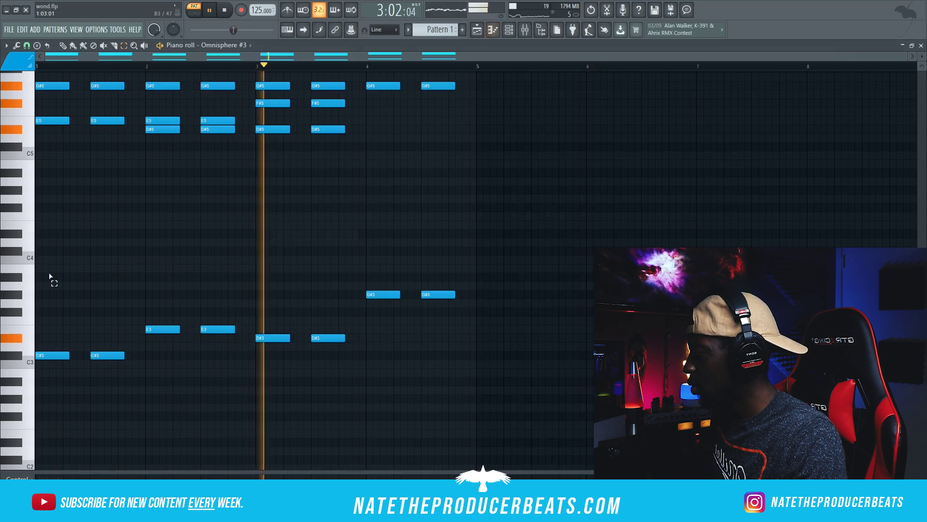
scroll(148, 325, up, 3)
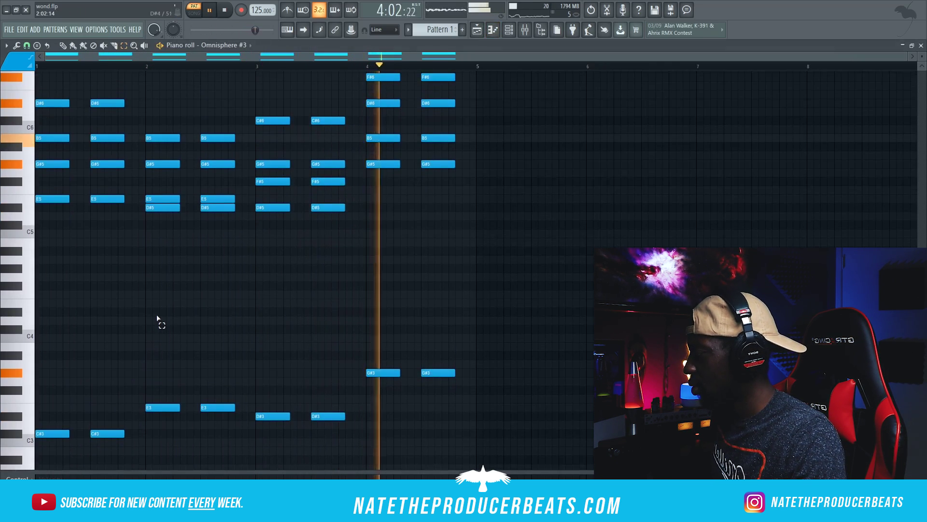
right_click(51, 433)
right_click(107, 433)
right_click(156, 408)
right_click(218, 407)
right_click(328, 416)
right_click(273, 416)
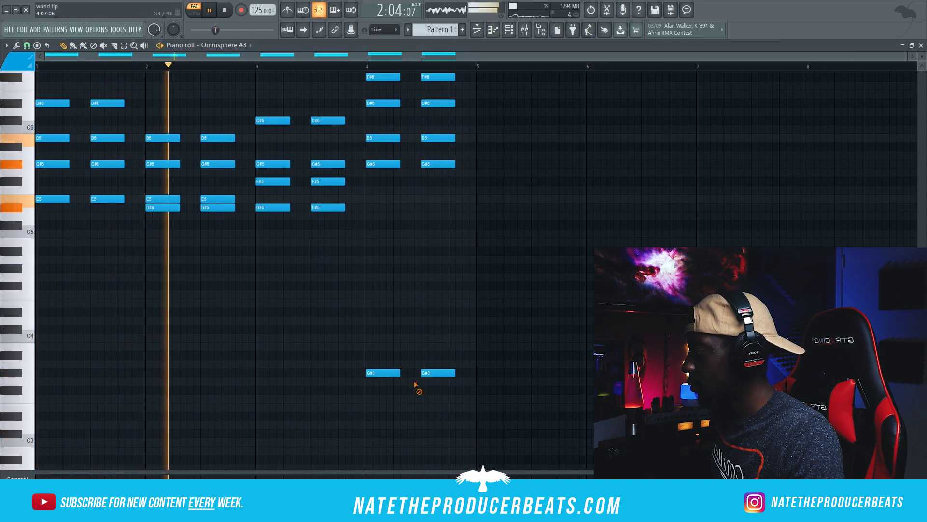
right_click(438, 373)
right_click(383, 372)
Step: Delete the second chord in each of the four bars of the Omnisphere #3 part
scroll(421, 382, up, 6)
click(124, 45)
click(63, 45)
right_click(107, 259)
right_click(108, 294)
right_click(107, 320)
right_click(108, 355)
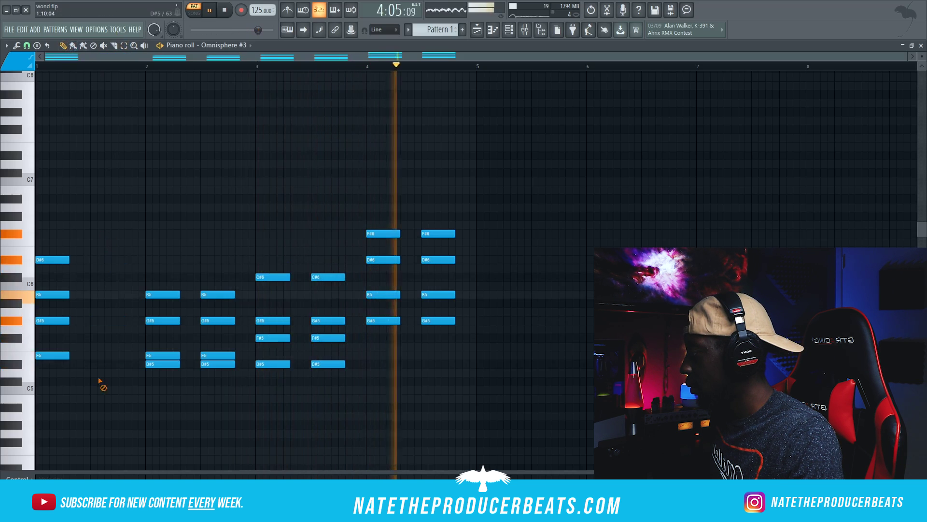
right_click(217, 294)
right_click(218, 320)
right_click(218, 364)
right_click(328, 276)
right_click(328, 338)
right_click(328, 363)
right_click(439, 320)
right_click(438, 233)
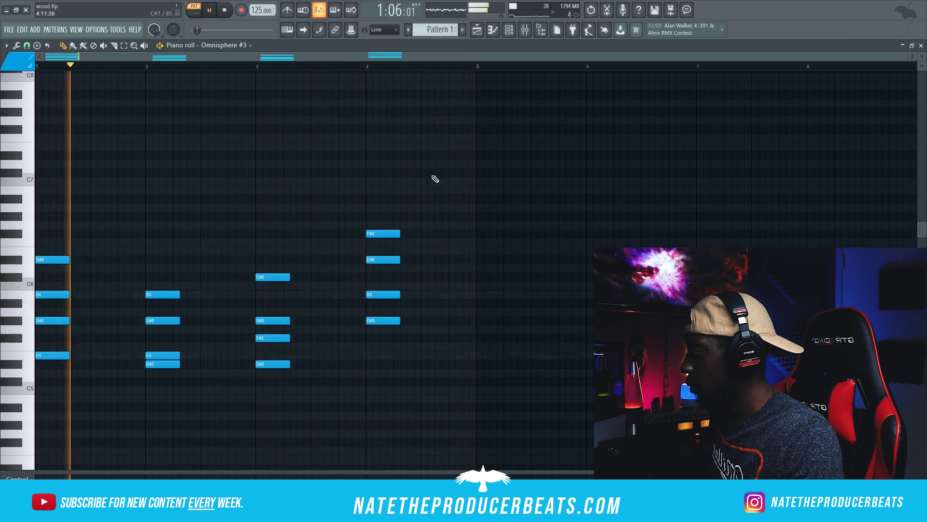
Step: Select all the remaining Omnisphere #3 chord notes and lengthen them so each chord fills its whole bar
click(123, 45)
key(space)
mouse_move(523, 369)
mouse_down()
mouse_move(35, 263)
mouse_move(35, 229)
mouse_up()
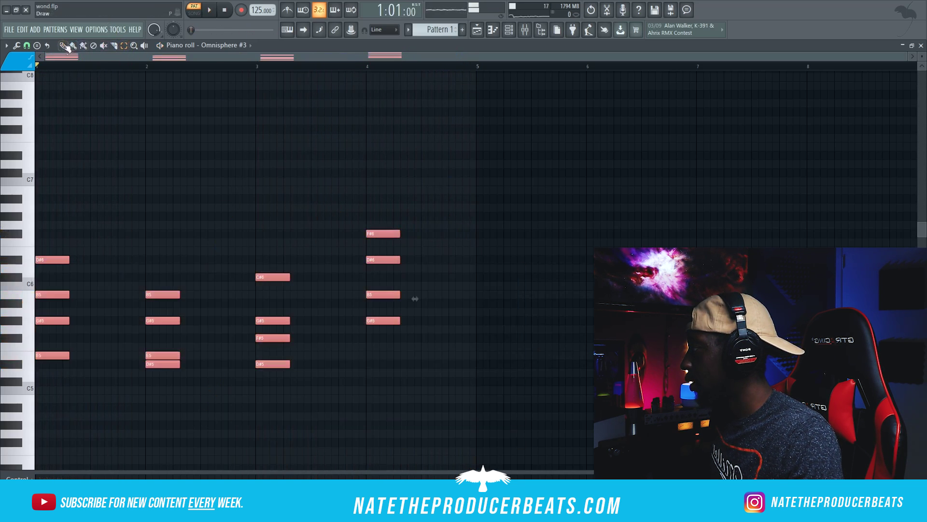
key(space)
drag(68, 262, 145, 259)
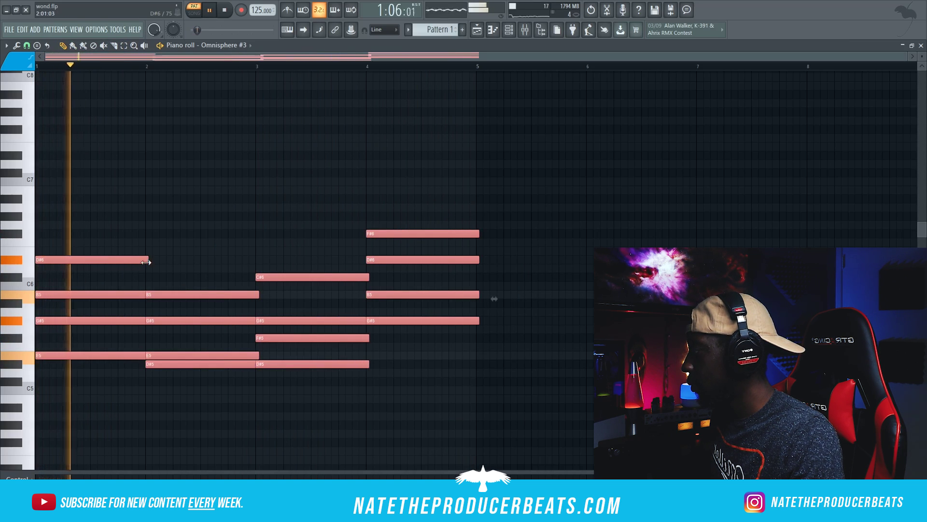
Step: Set the FIN-MICRO effect on mixer Insert 3 to the Simple Ambience mode
click(538, 30)
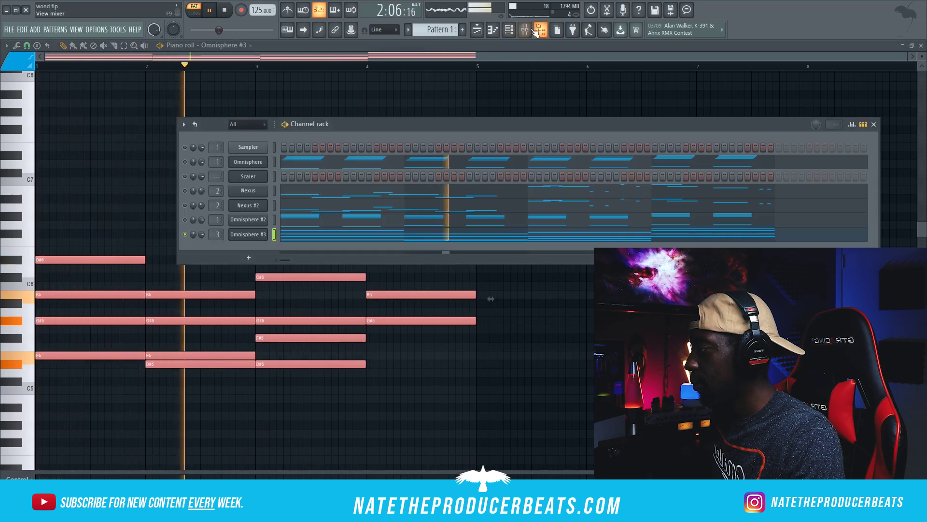
click(529, 30)
click(395, 127)
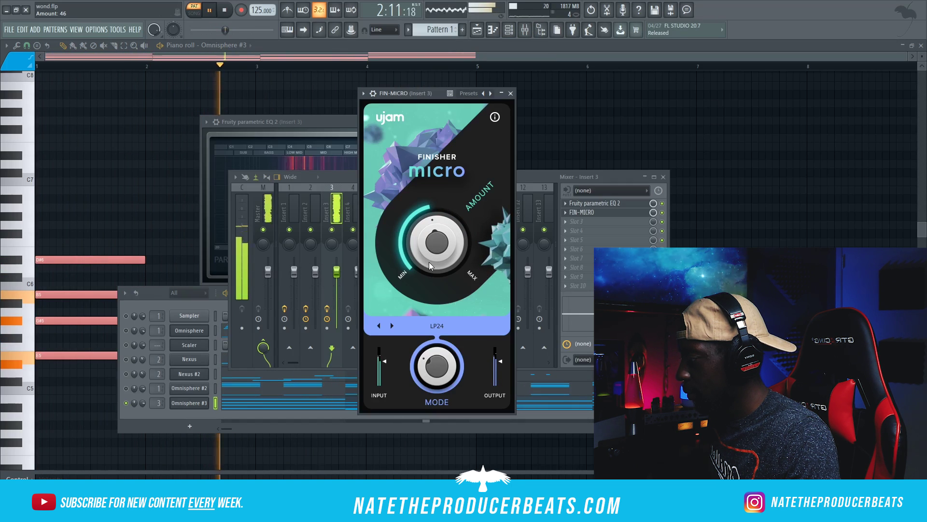
drag(427, 361, 426, 352)
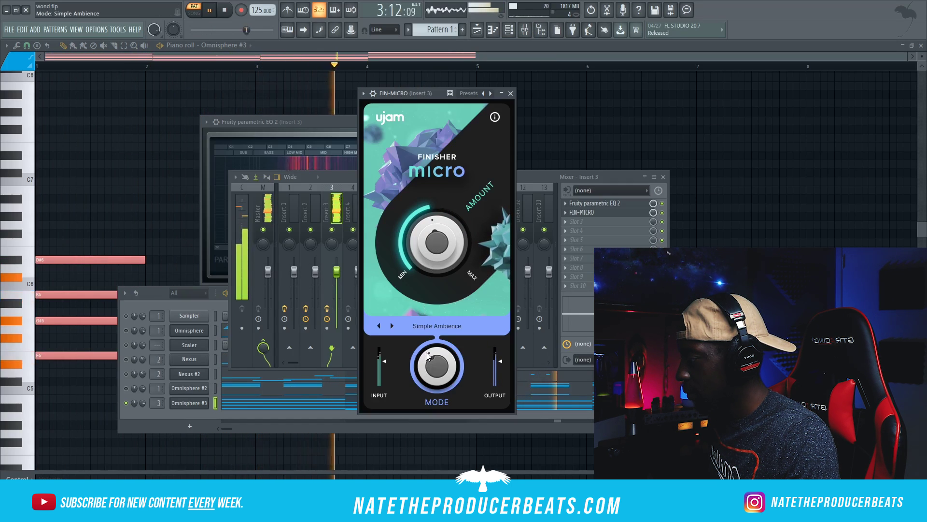
Step: Add the Wider stereo effect to slot 3 of mixer Insert 3, below FIN-MICRO
click(594, 223)
click(696, 20)
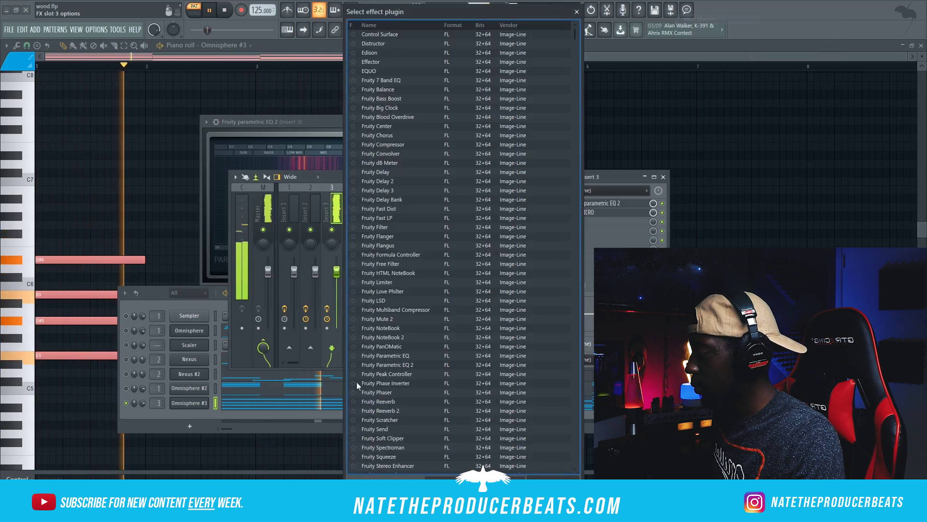
text(wid)
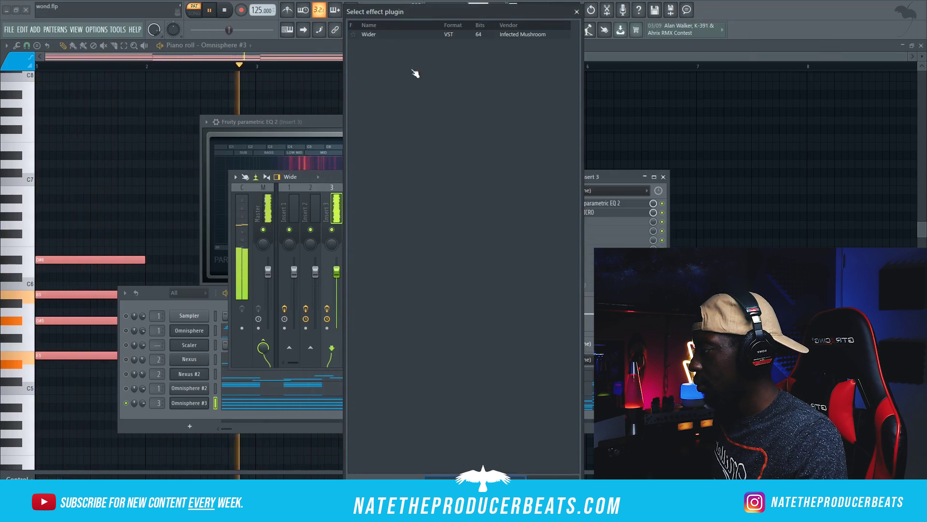
double_click(420, 35)
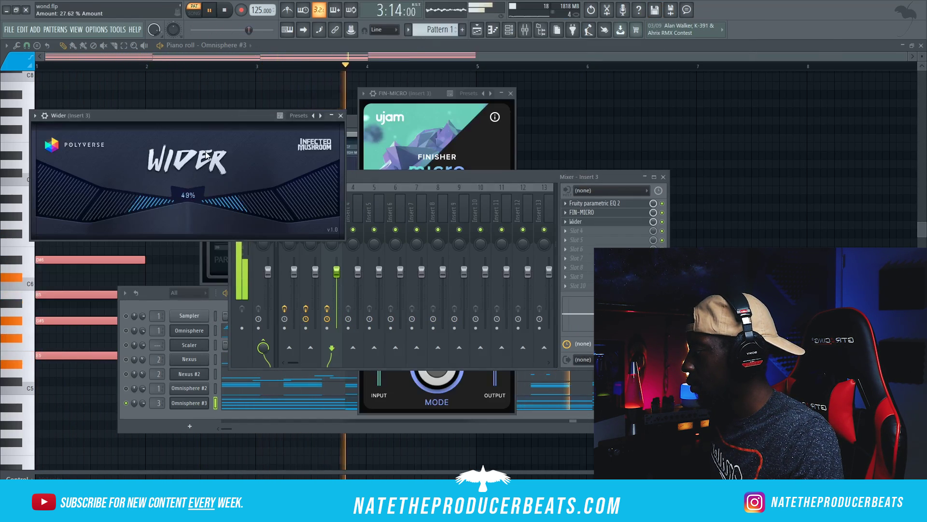
click(340, 115)
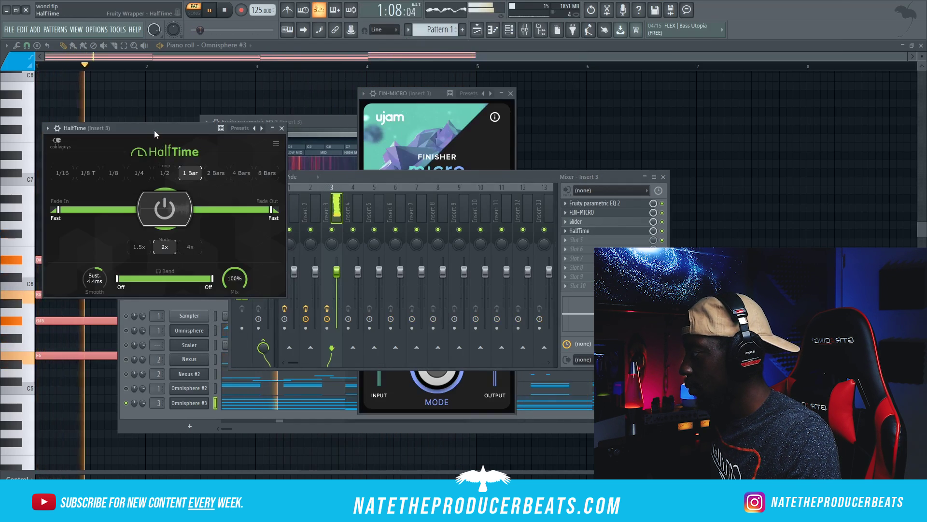
Step: Add the HalfTime effect below Wider on Insert 3 and set its loop length to 1/4
drag(155, 129, 400, 149)
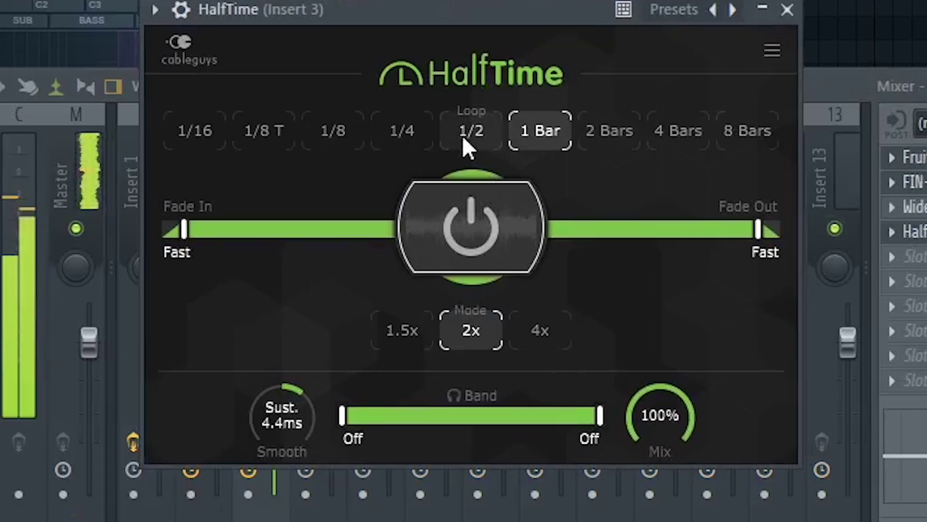
click(406, 138)
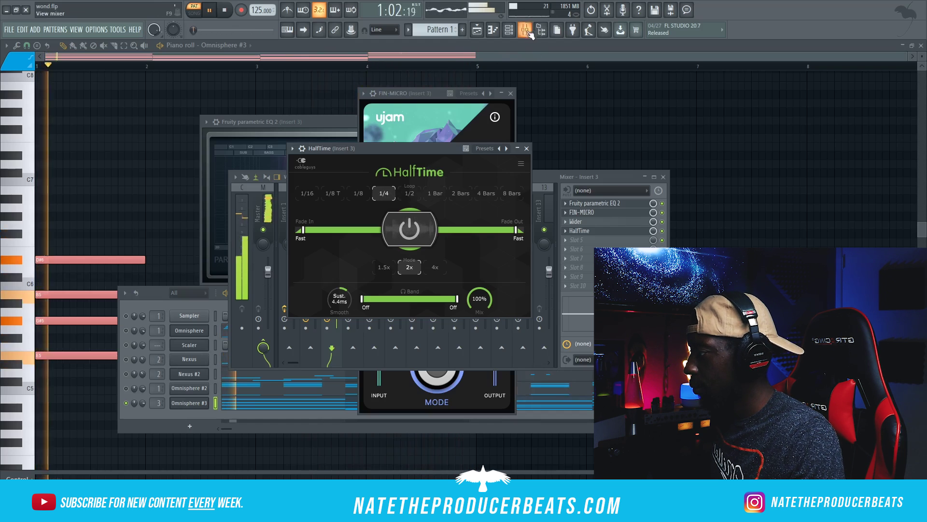
Step: Move the Omnisphere #3 chords up one octave and raise the high-cut frequency of the parametric EQ on Insert 3
click(508, 30)
right_click(202, 401)
click(240, 364)
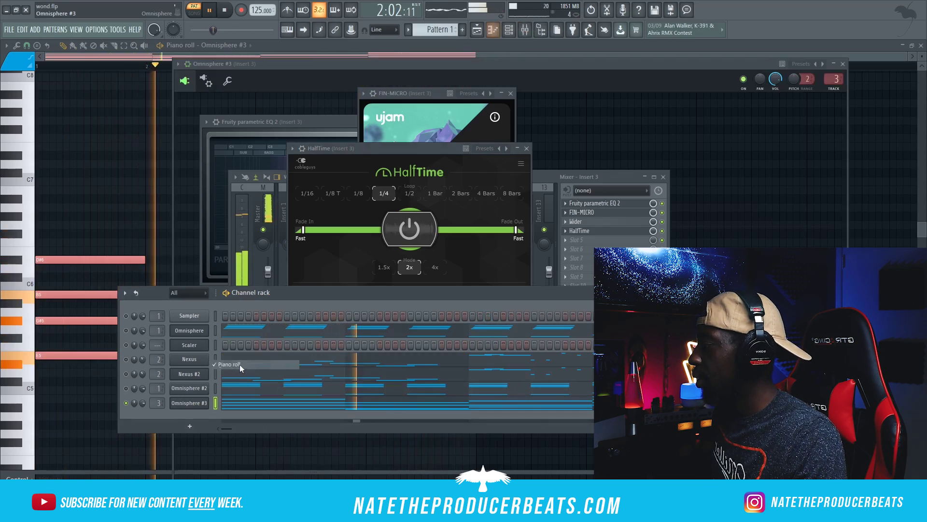
right_click(190, 406)
click(245, 365)
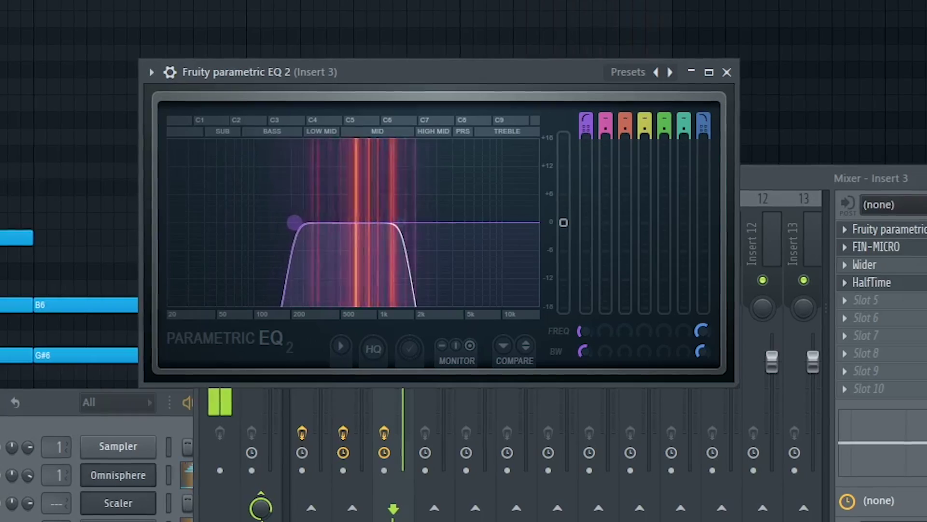
drag(400, 227, 435, 231)
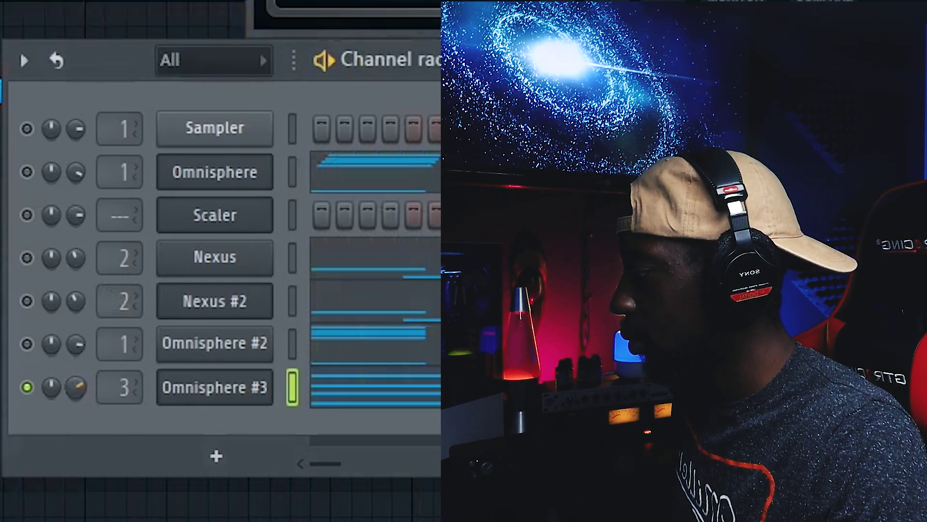
Step: Turn the muted Omnisphere, Scaler, Nexus, Nexus #2 and Omnisphere #2 channels back on to play with Omnisphere #3
click(28, 172)
click(27, 215)
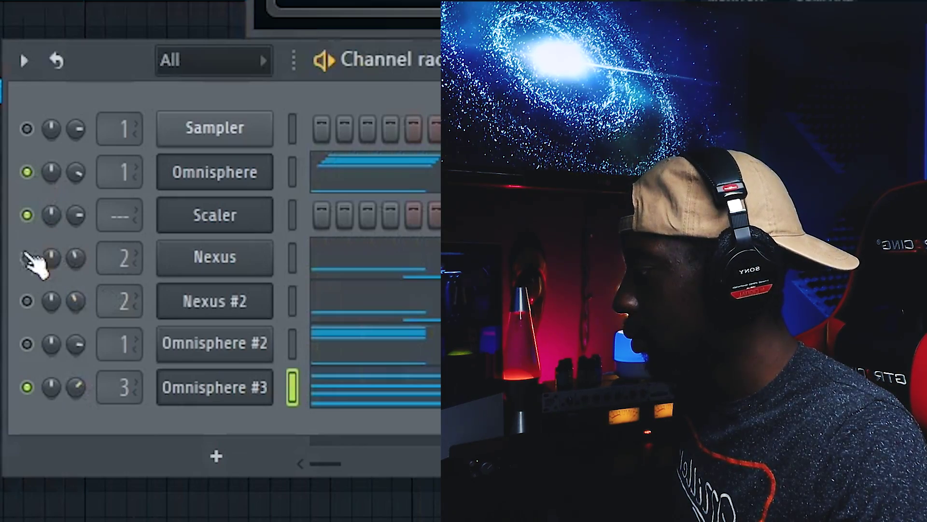
click(27, 300)
click(27, 257)
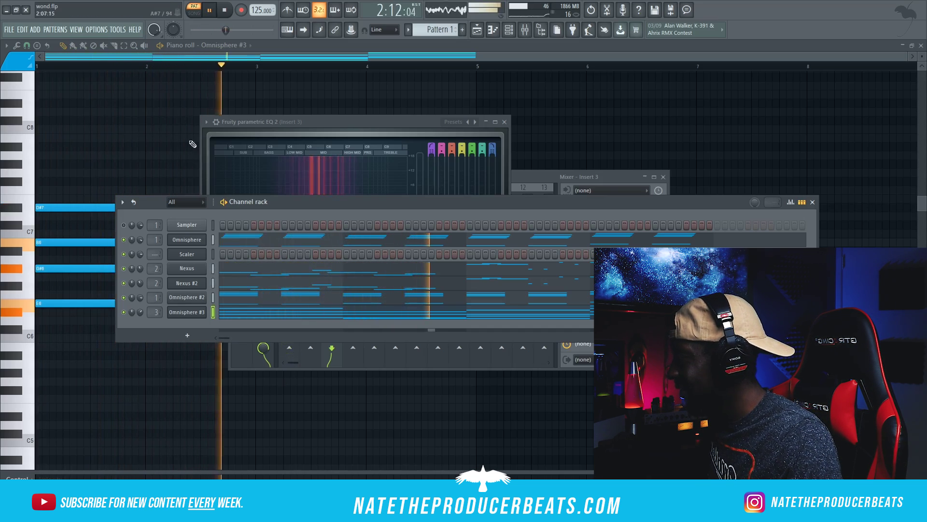
click(21, 30)
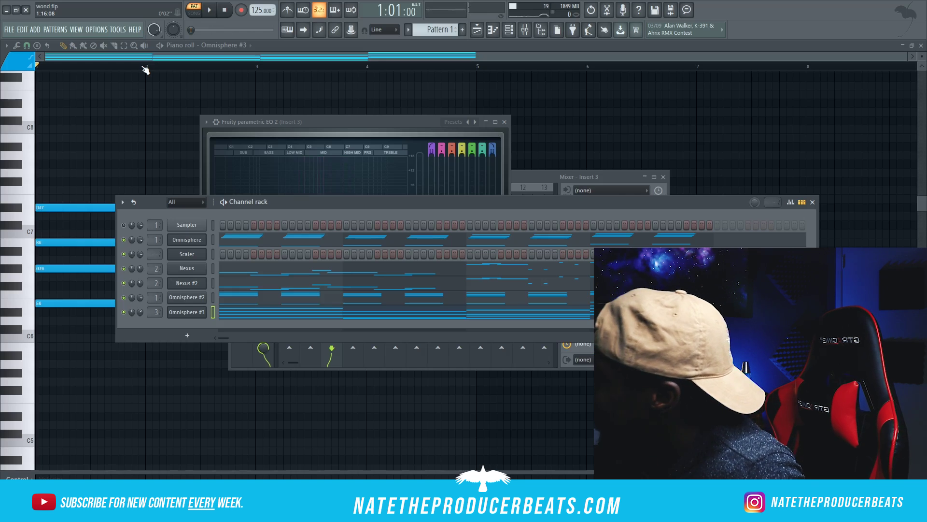
Step: Add the hihat (KanYe) sample from the Wondagurl drumkit's Closed Hats folder as a new channel
click(542, 32)
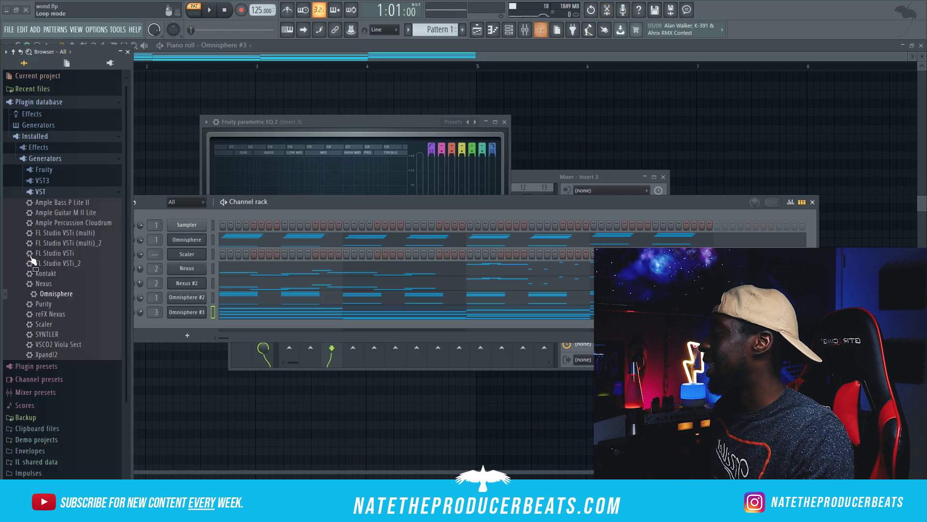
scroll(62, 238, down, 15)
click(73, 420)
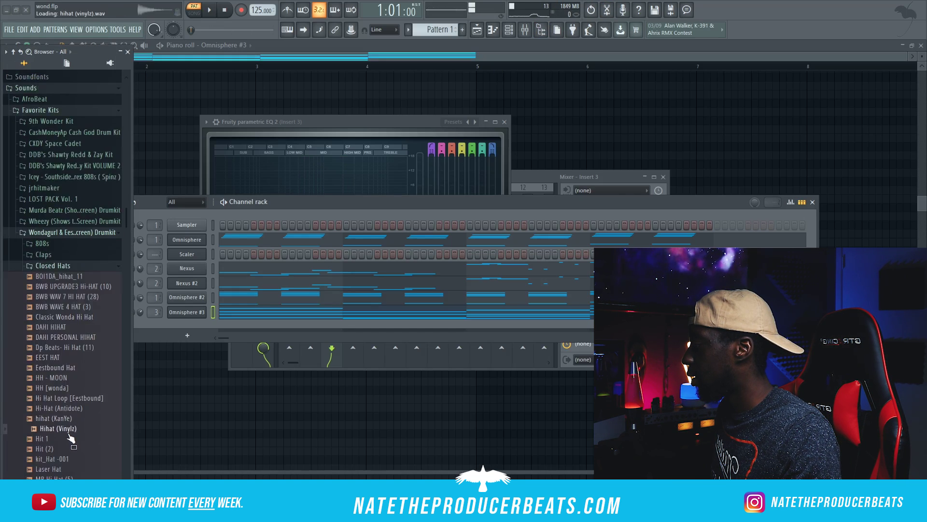
right_click(73, 425)
click(92, 389)
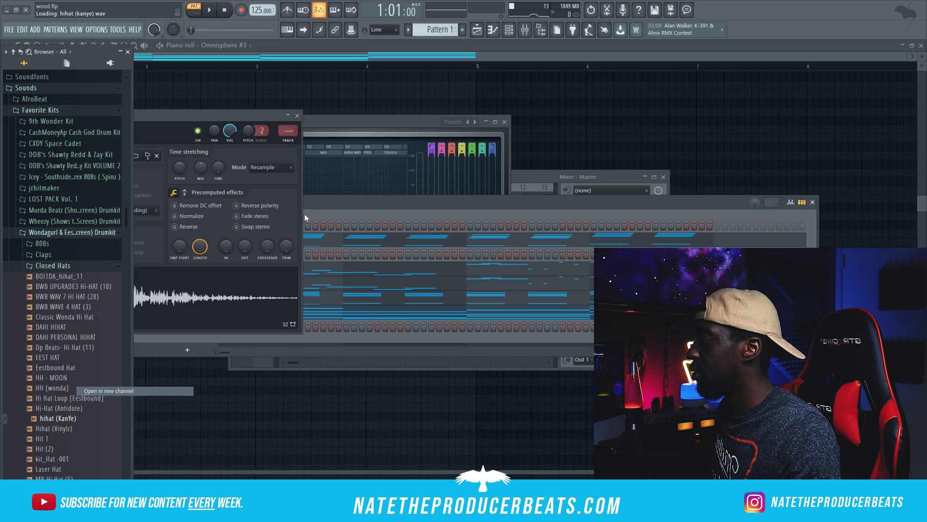
Step: Fill the hihat (KanYe) channel with a hit every 2 steps and audition it with the melody
drag(331, 212, 362, 161)
right_click(222, 277)
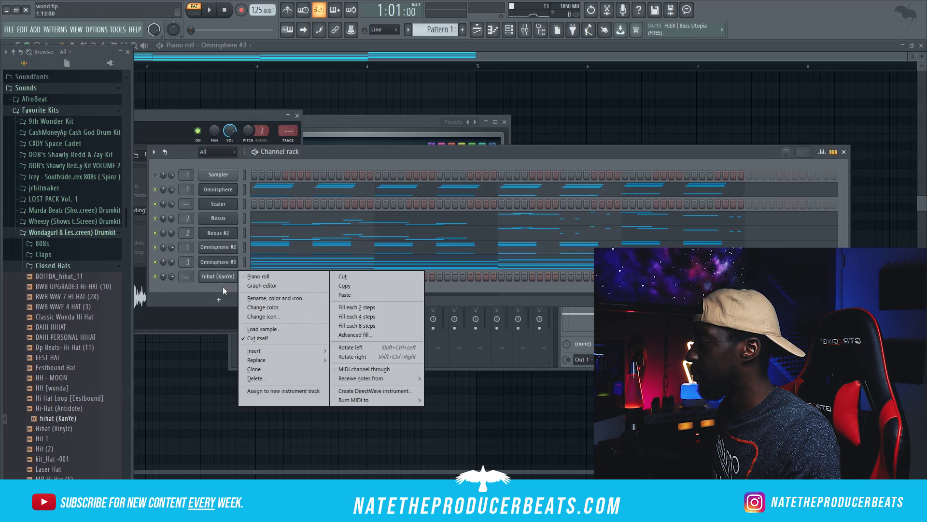
click(372, 308)
drag(315, 156, 333, 147)
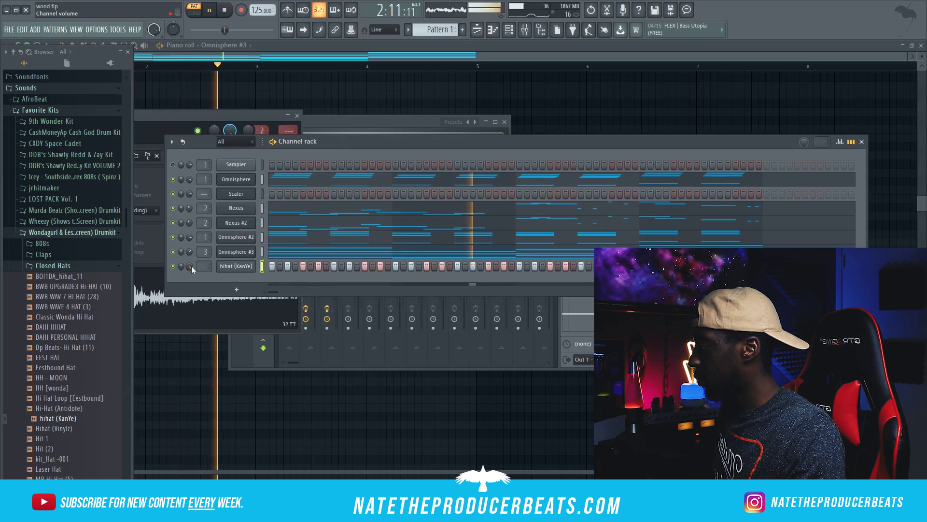
click(224, 10)
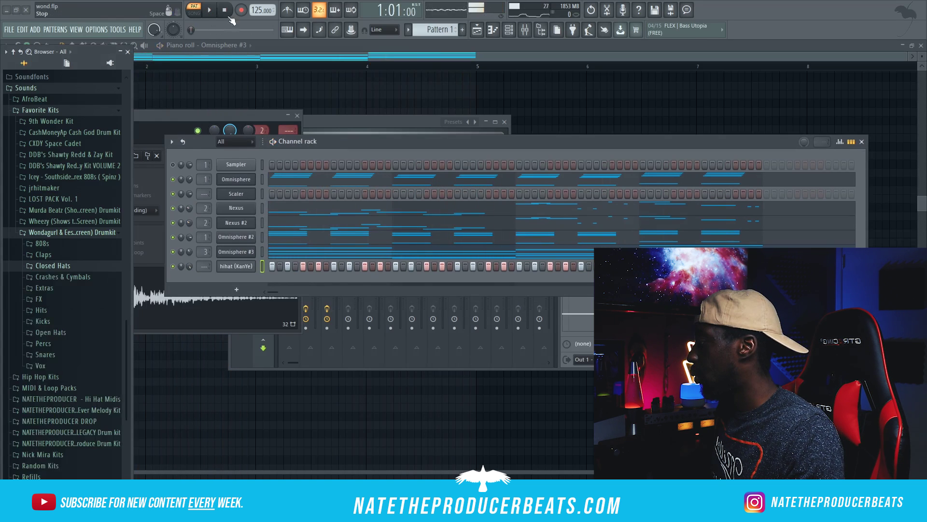
Step: Add the Wonda Snare (2) sample and place short F#4 hits on beat 3 of bars 1 to 4, plus an extra hit late in bar 2
click(66, 358)
click(75, 307)
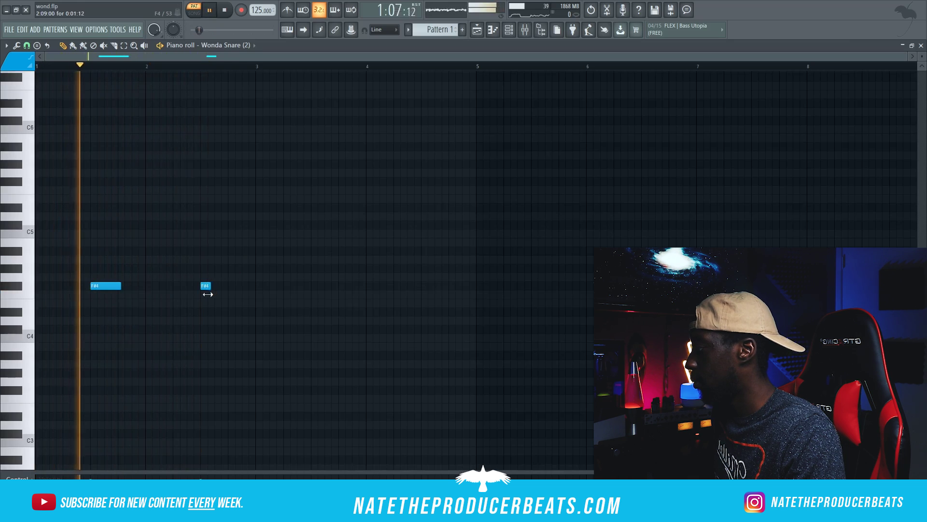
drag(207, 294, 206, 295)
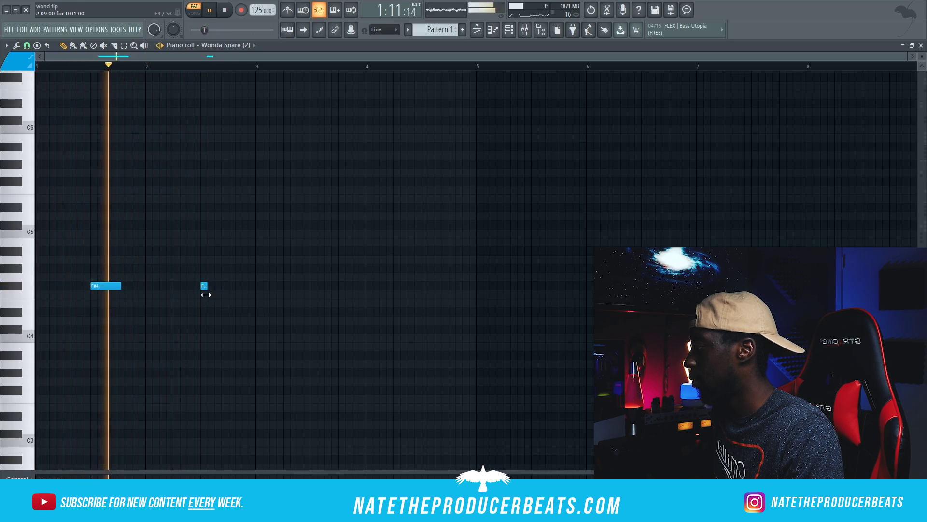
click(217, 285)
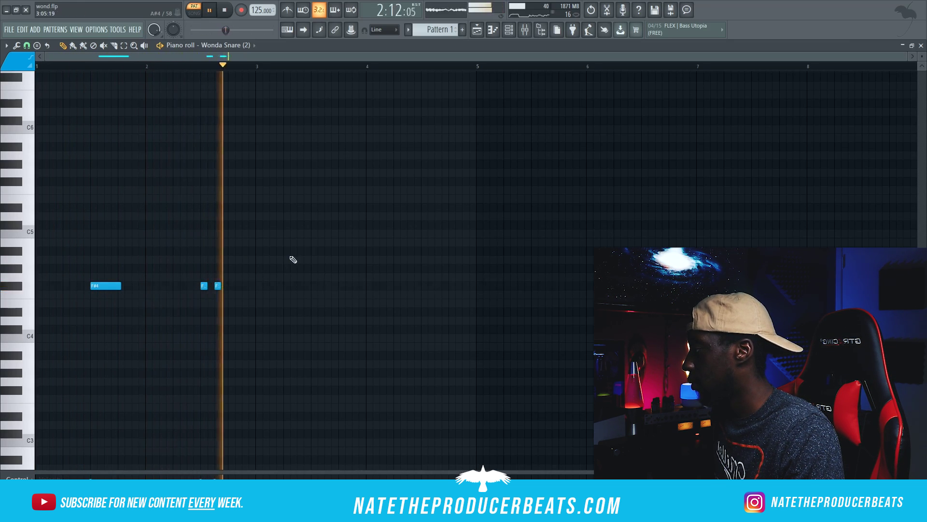
click(314, 286)
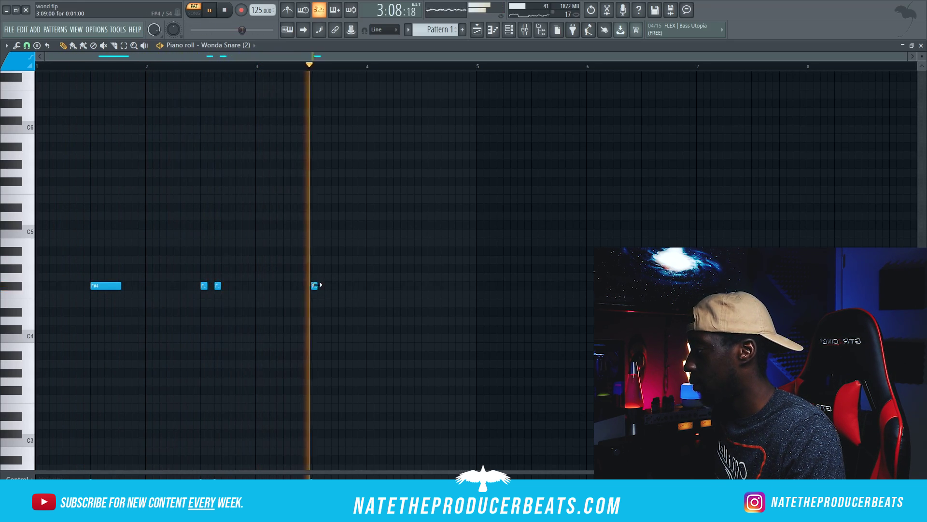
click(424, 286)
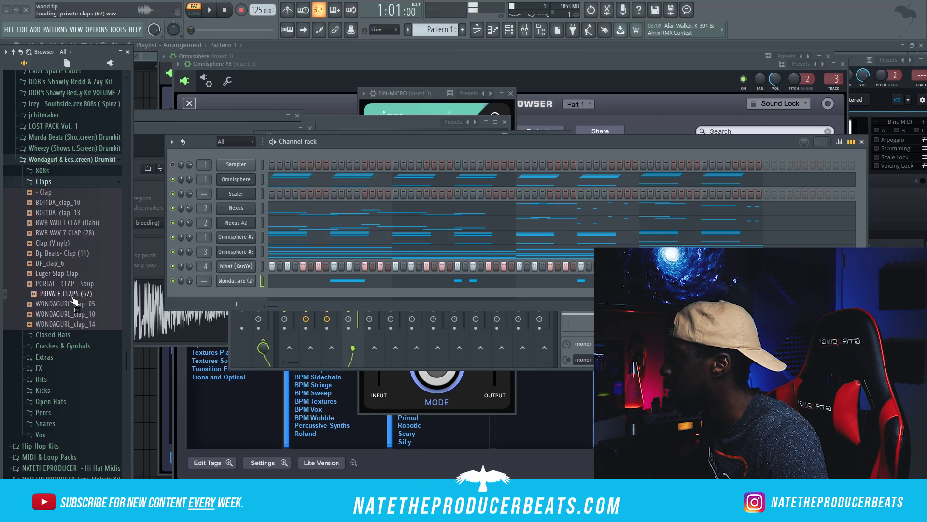
Step: Add PRIVATE CLAPS (67) as a channel and place C5 claps early in bar 2, mid bar 3 and near the end of bar 4
right_click(73, 297)
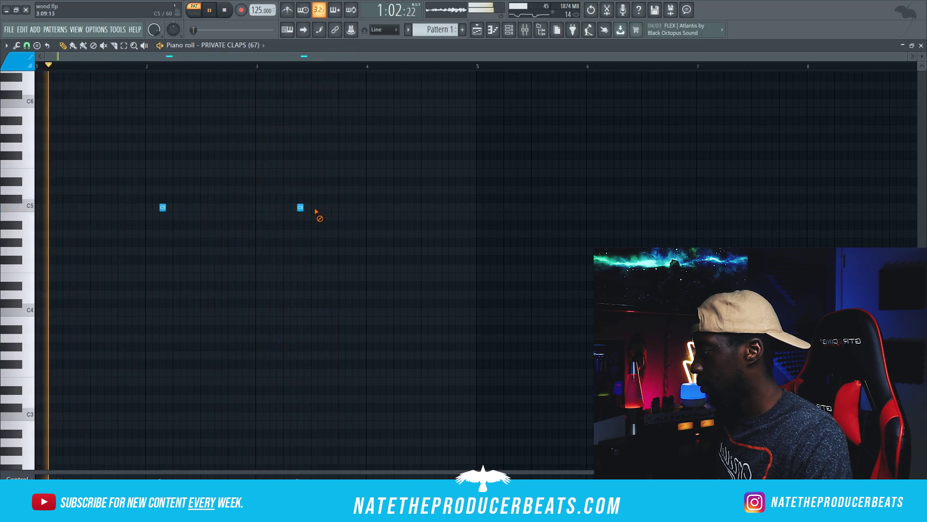
click(327, 208)
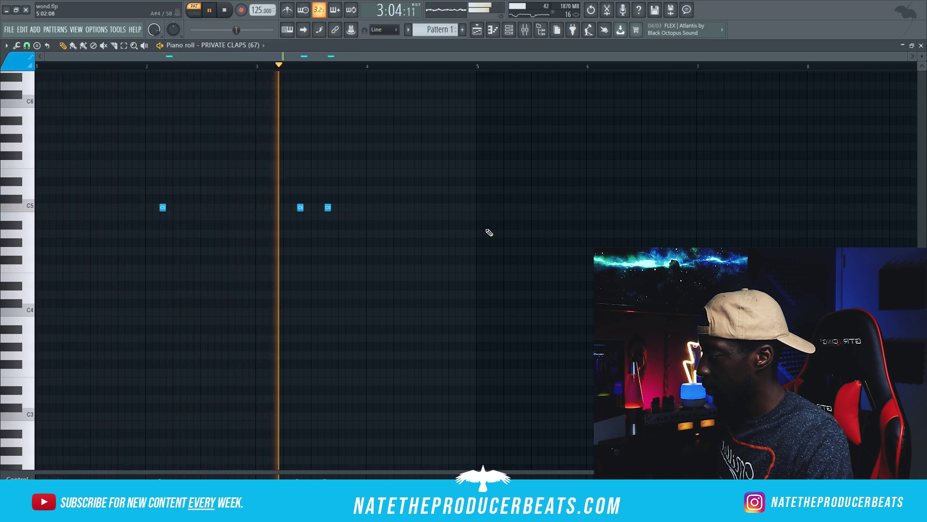
right_click(328, 207)
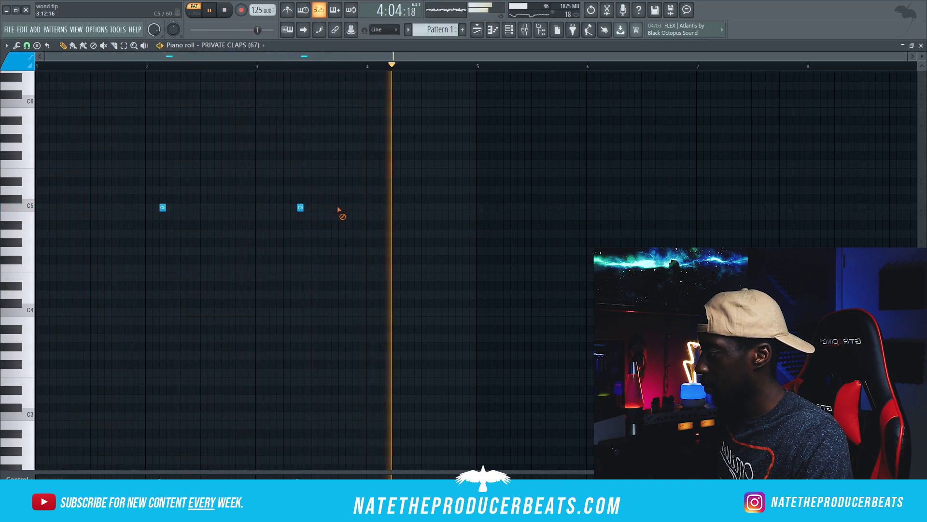
click(462, 207)
click(226, 10)
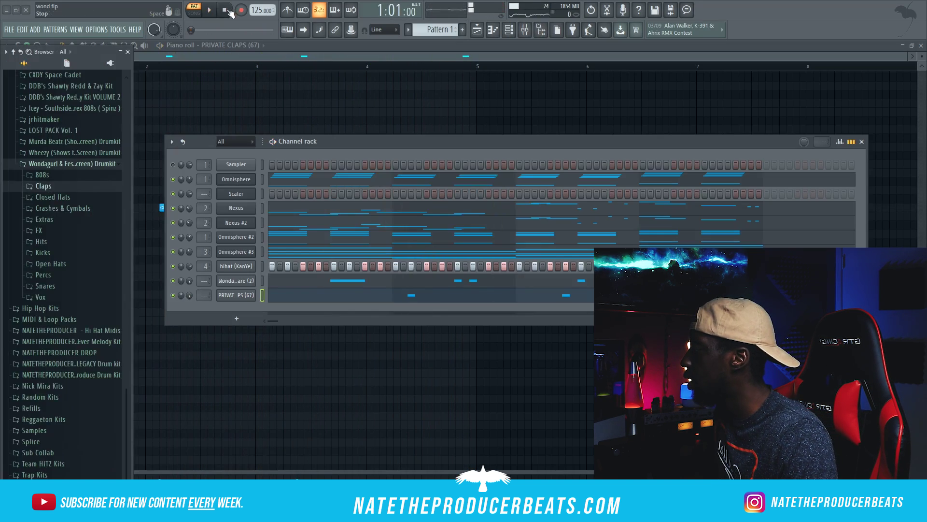
Step: Add Dp Beats- Rim(11) from the Percs folder with C5 hits near the ends of bars 1 and 3 and early in bar 4
click(43, 274)
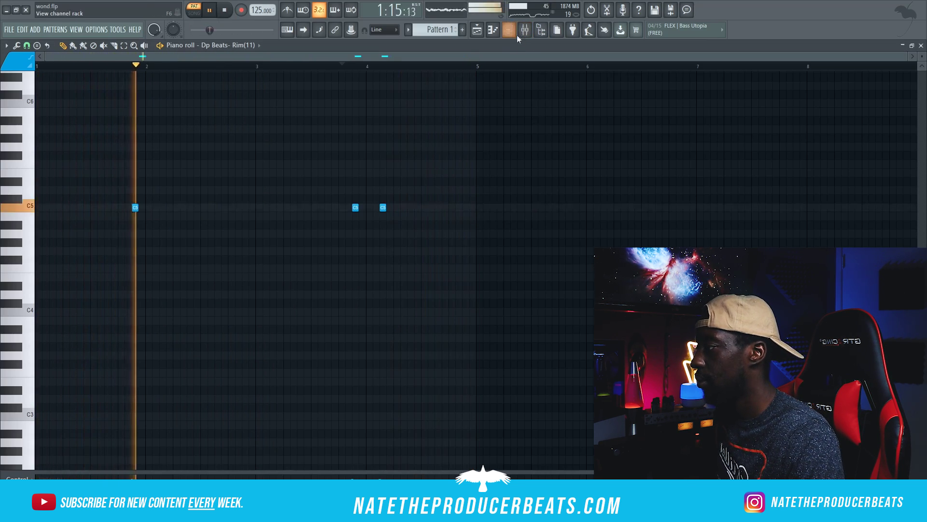
click(525, 31)
click(541, 30)
click(525, 30)
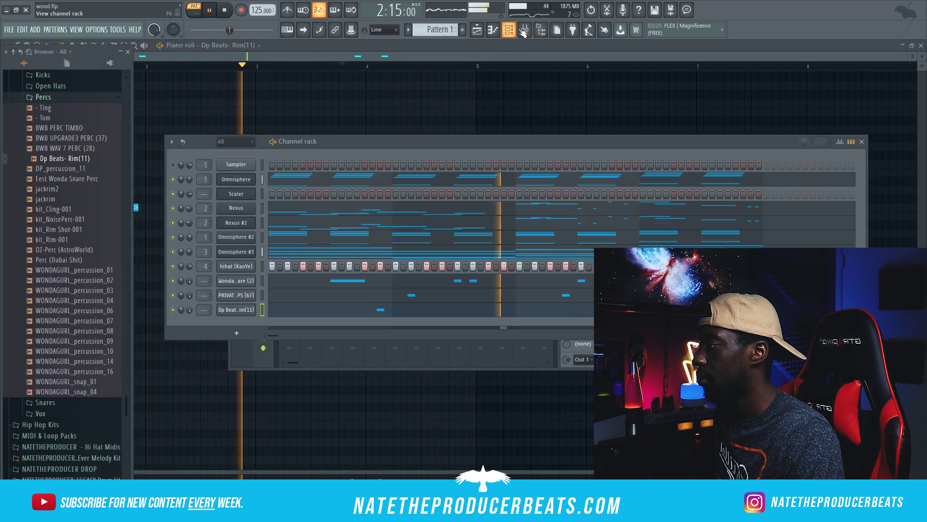
click(500, 149)
click(506, 130)
right_click(505, 131)
click(511, 30)
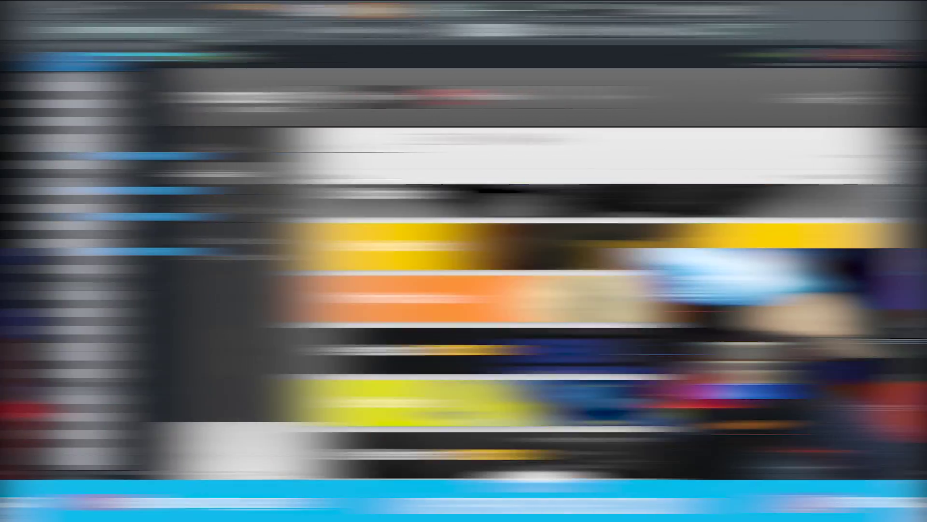
Step: Browse the Arcade lines and open the Instead Of Hi-Hats line to see its kits
scroll(500, 360, up, 15)
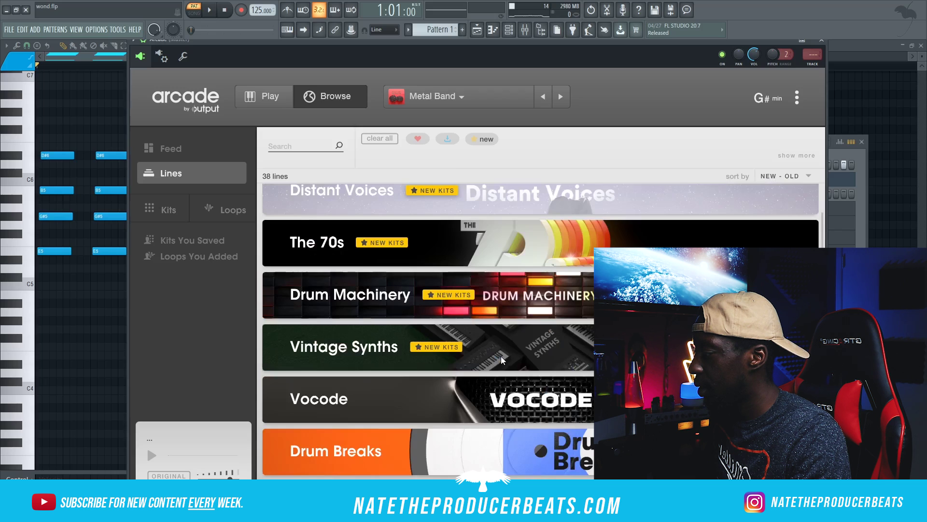
click(521, 367)
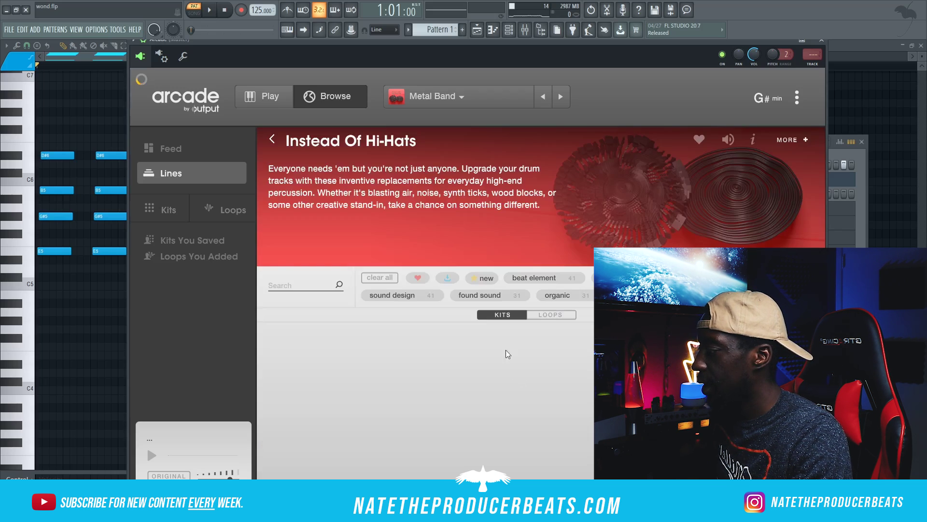
Step: Shorten the first Arcade note, E5, so it ends just before bar 3, and open the mixer
click(209, 10)
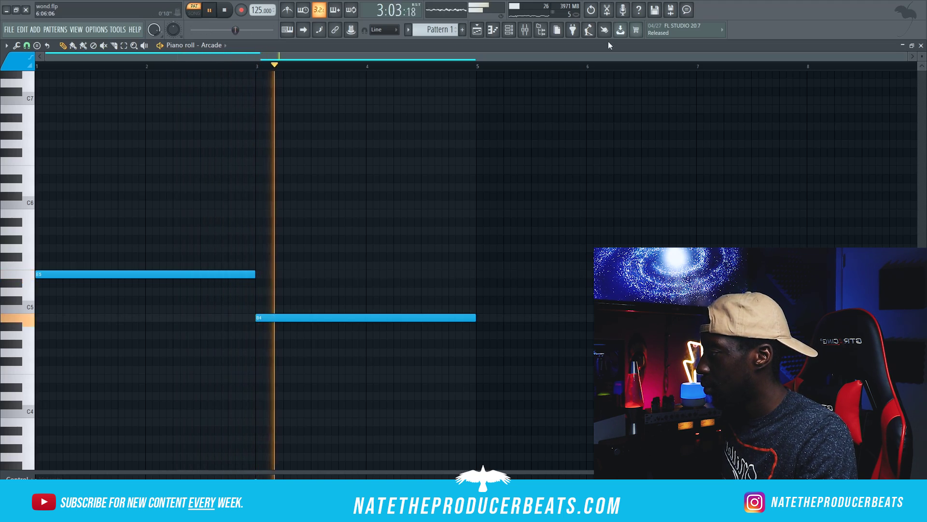
drag(255, 274, 252, 274)
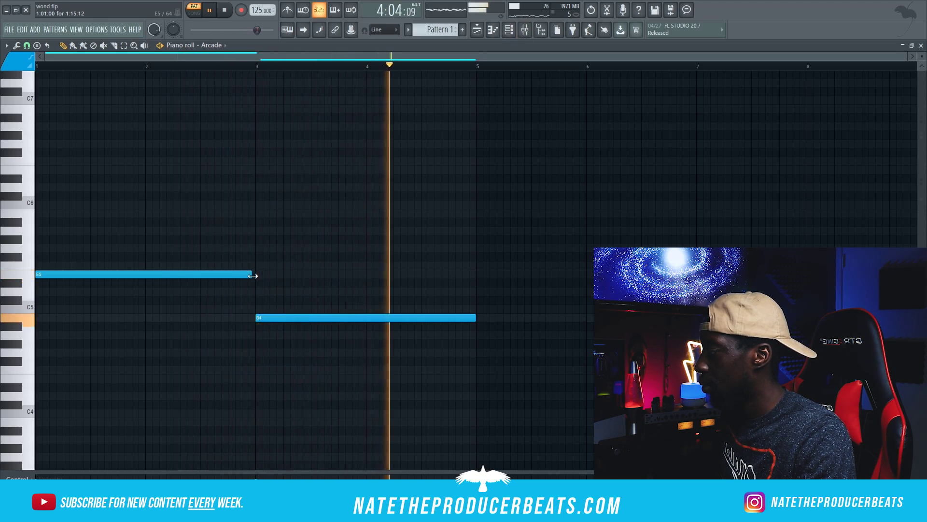
click(525, 29)
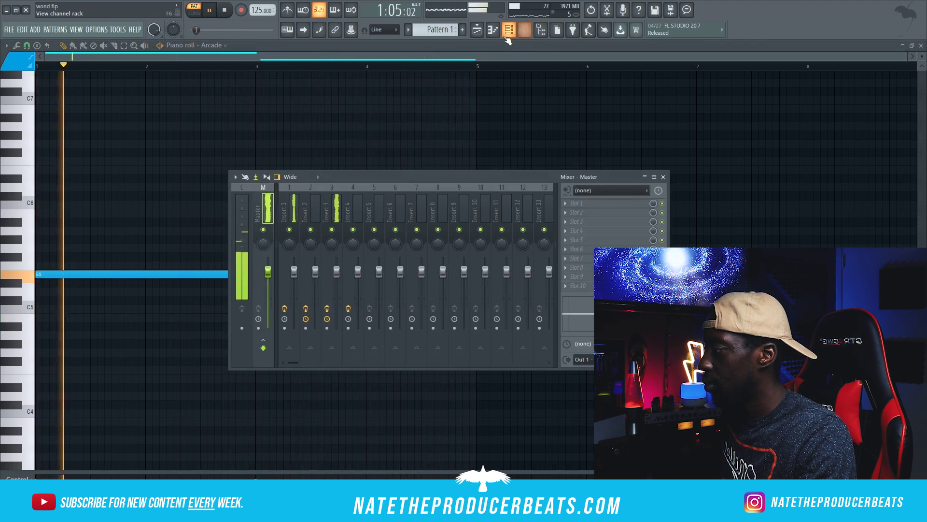
Step: Raise the Pad Delay, Sweep and Lush Verb macros on the Arcade Distant Voices instrument
click(509, 29)
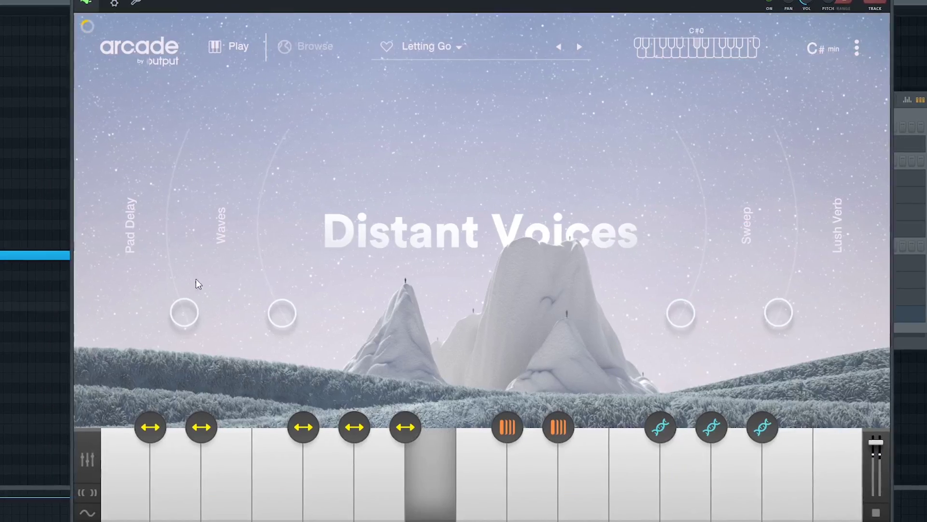
drag(222, 324, 166, 270)
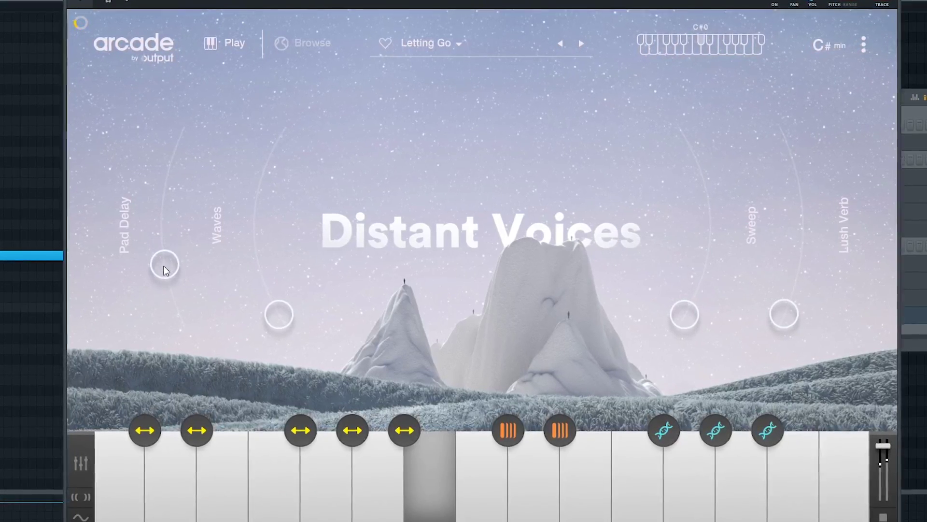
drag(686, 315, 707, 242)
drag(792, 317, 791, 292)
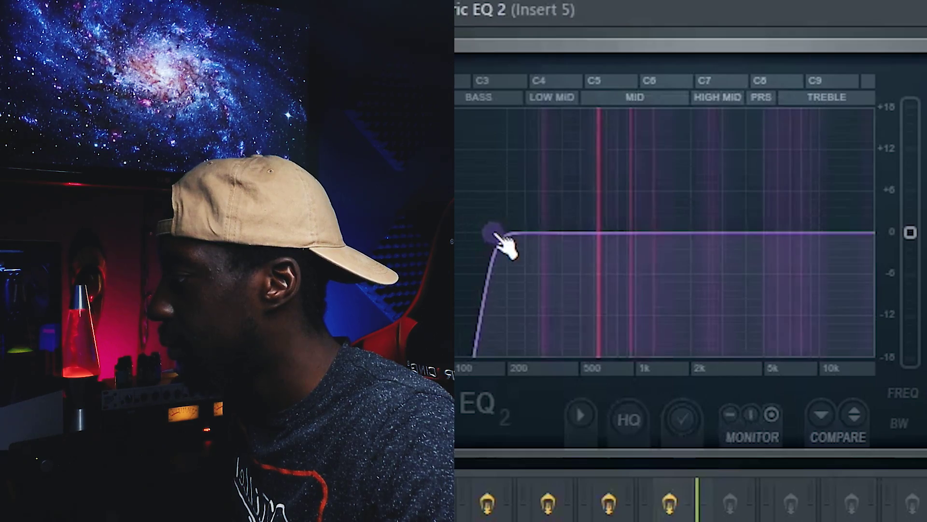
Step: Cut the Arcade lows below about 200 Hz with Parametric EQ 2 on Insert 5 and set Wider to 152%
drag(495, 235, 521, 232)
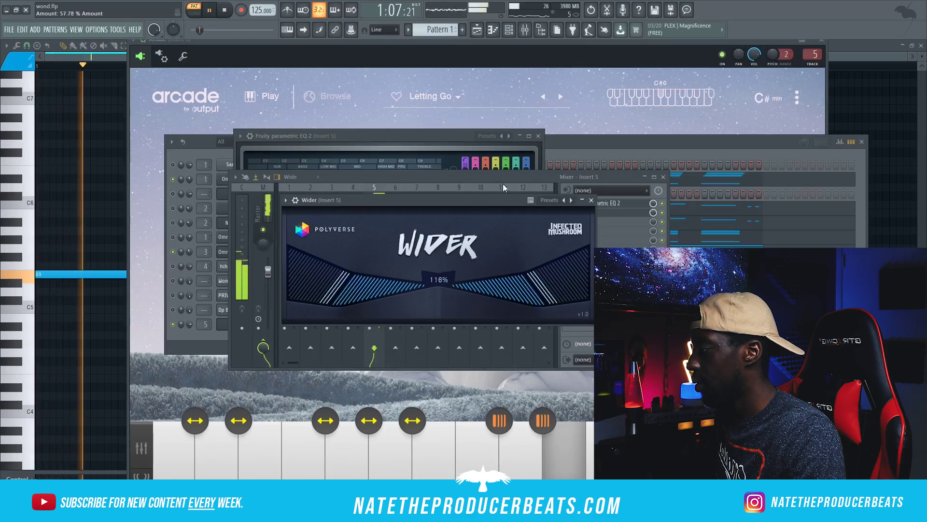
key(space)
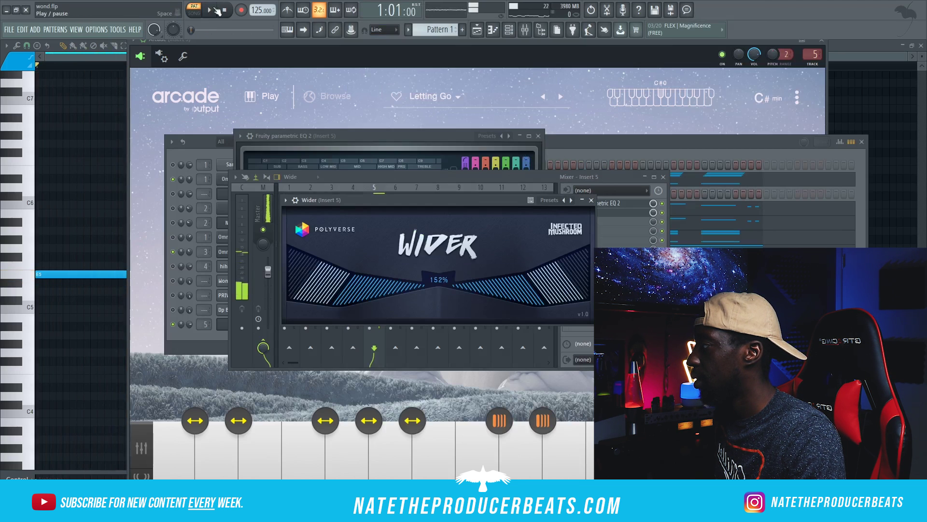
click(591, 199)
Step: Add PanCake2 to Insert 5, load a Hertz-synced zigzag panning preset and play the pattern
click(630, 221)
mouse_move(628, 232)
click(754, 20)
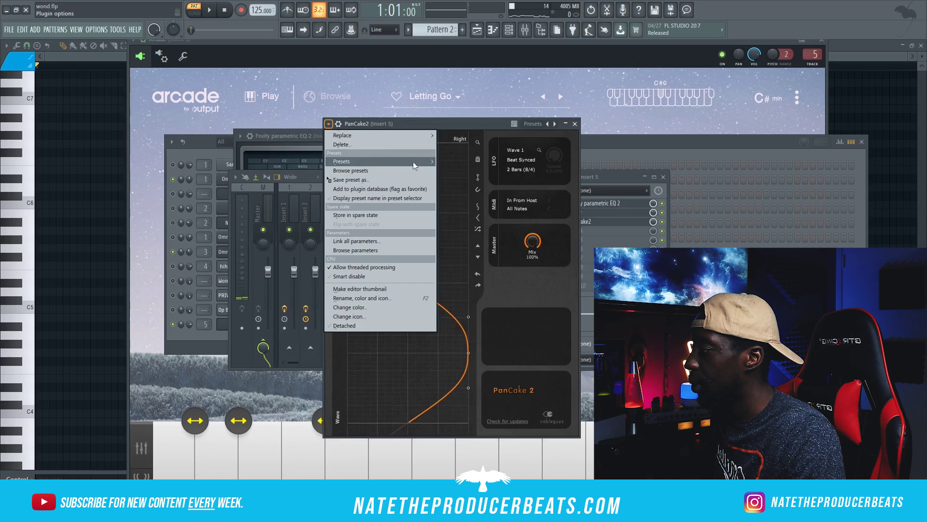
mouse_move(413, 162)
click(460, 225)
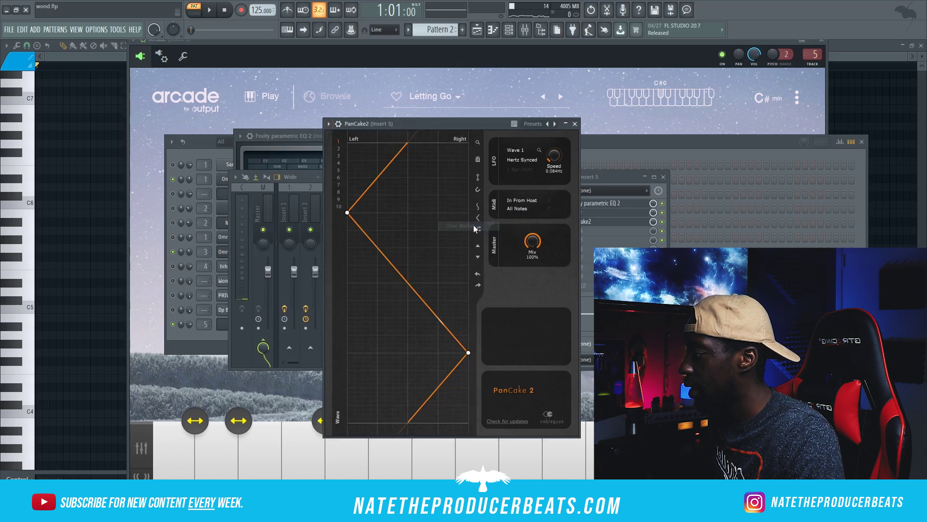
key(F6)
key(space)
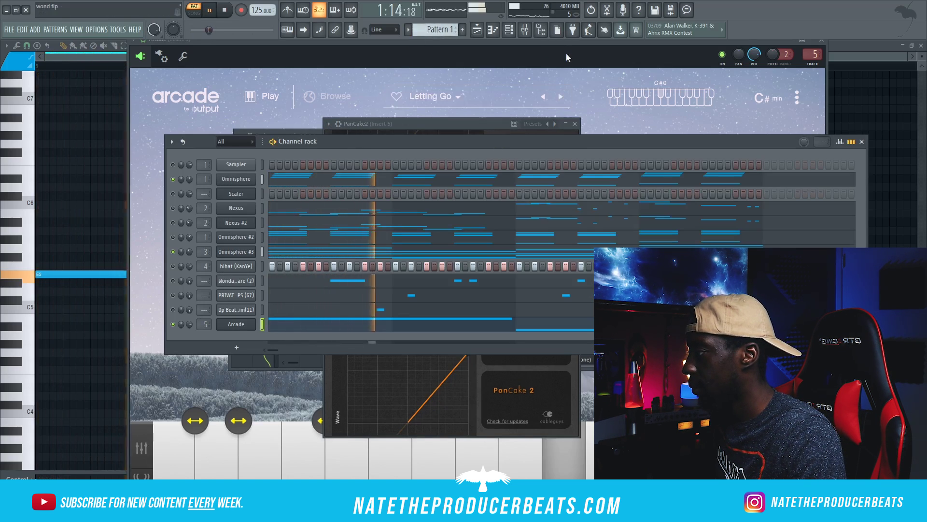
Step: Clone the hihat (KanYe) channel in the channel rack
click(525, 30)
click(447, 122)
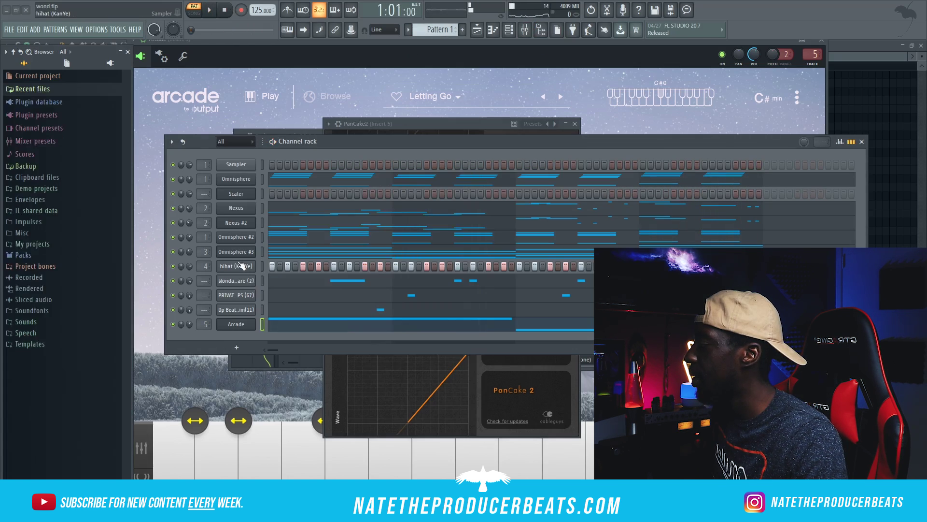
right_click(252, 264)
click(275, 356)
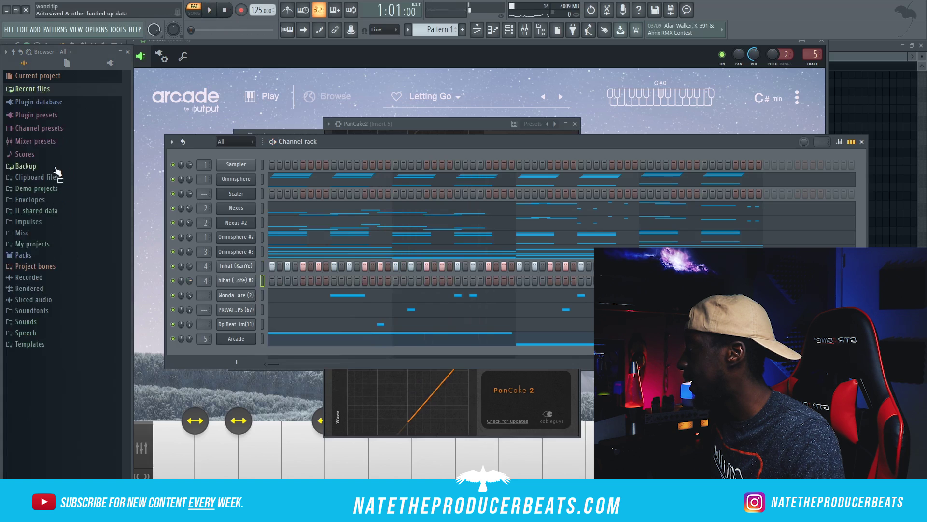
Step: Load the virgo - 142bpm MIDI from the hi hat midi sauce folder onto the cloned hi-hat and play it back
click(72, 321)
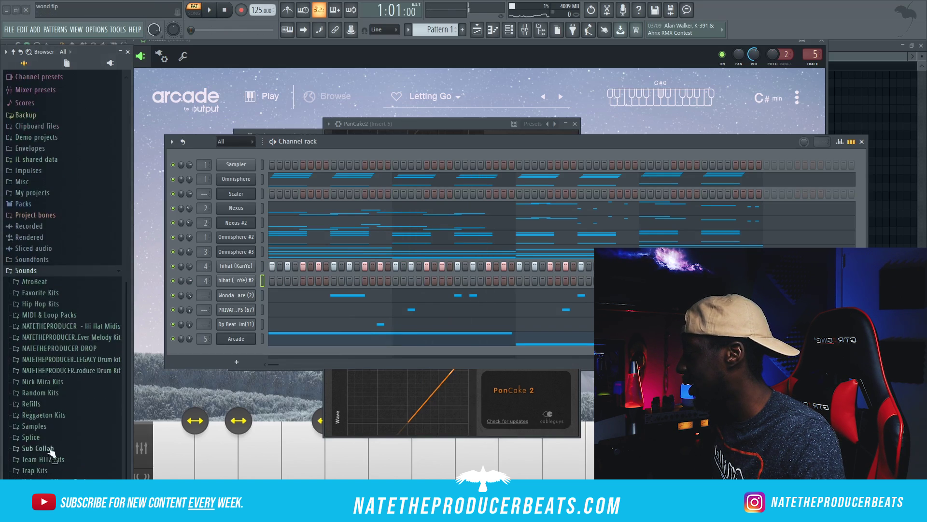
click(60, 479)
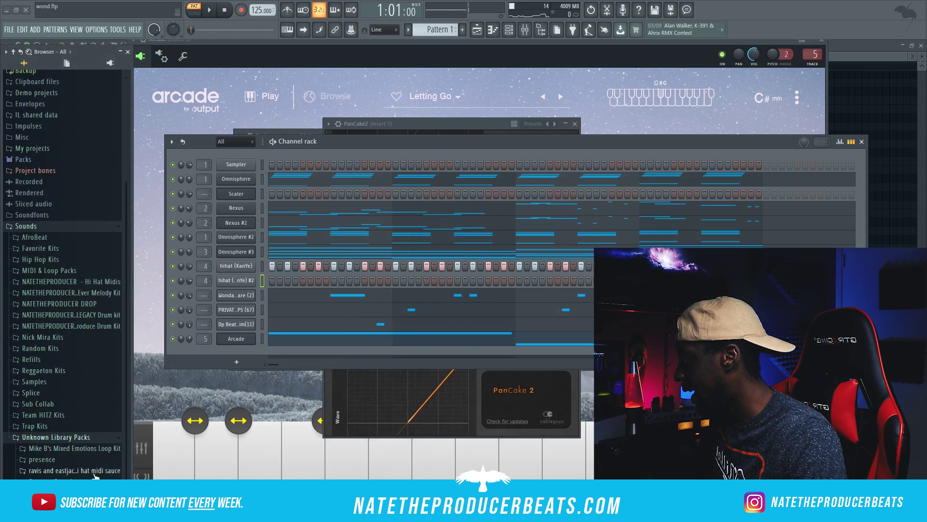
click(94, 471)
scroll(78, 372, up, 5)
scroll(69, 322, down, 5)
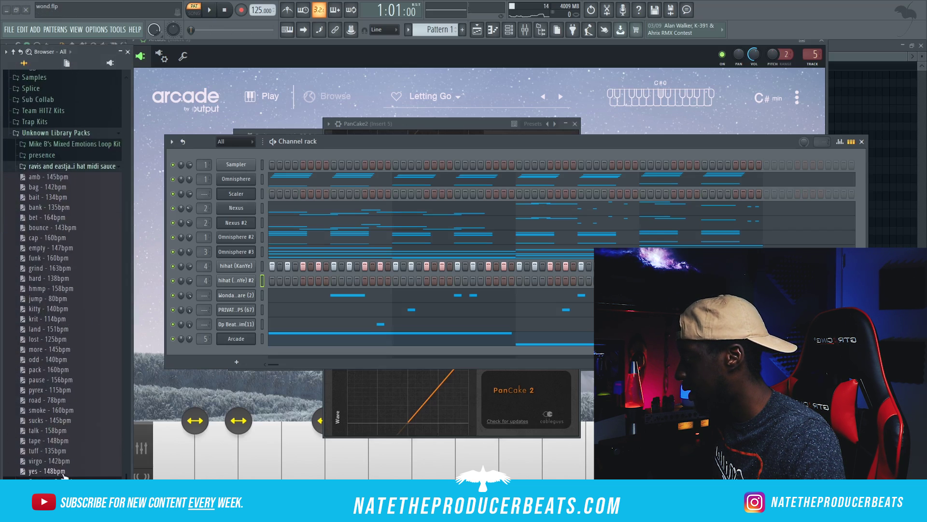
drag(70, 462, 196, 281)
key(space)
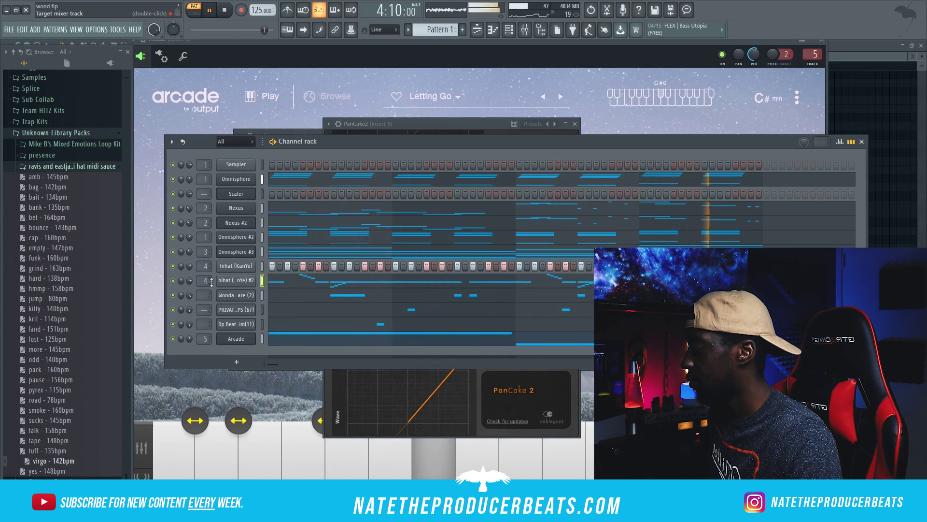
Step: Route the cloned hi-hat to mixer track 6 and add PanCake2 with a 0.138 Hz Hertz-synced preset to Insert 4
key(space)
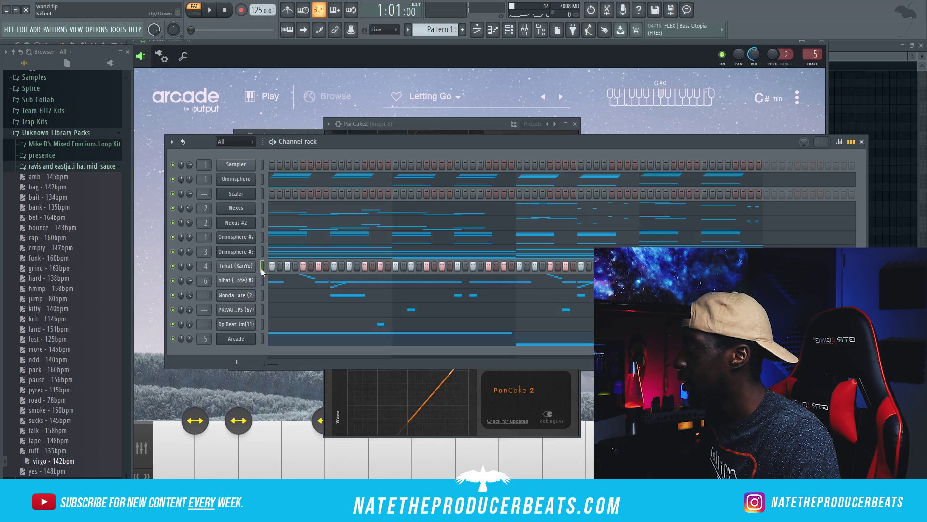
click(525, 29)
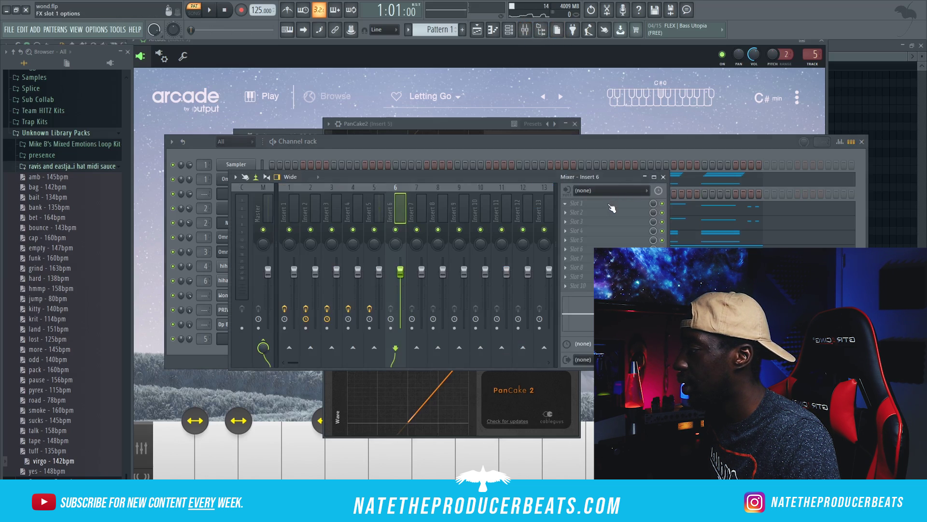
click(362, 213)
click(640, 223)
mouse_move(628, 232)
click(697, 19)
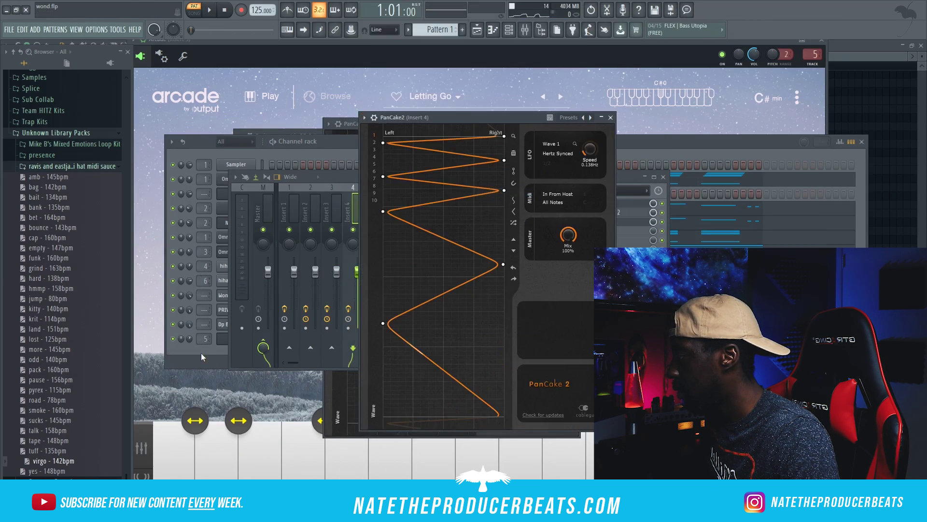
click(202, 357)
Step: Solo the original hi-hat and lower the velocity of every second hit across bars 1 to 4
right_click(172, 270)
click(178, 278)
key(space)
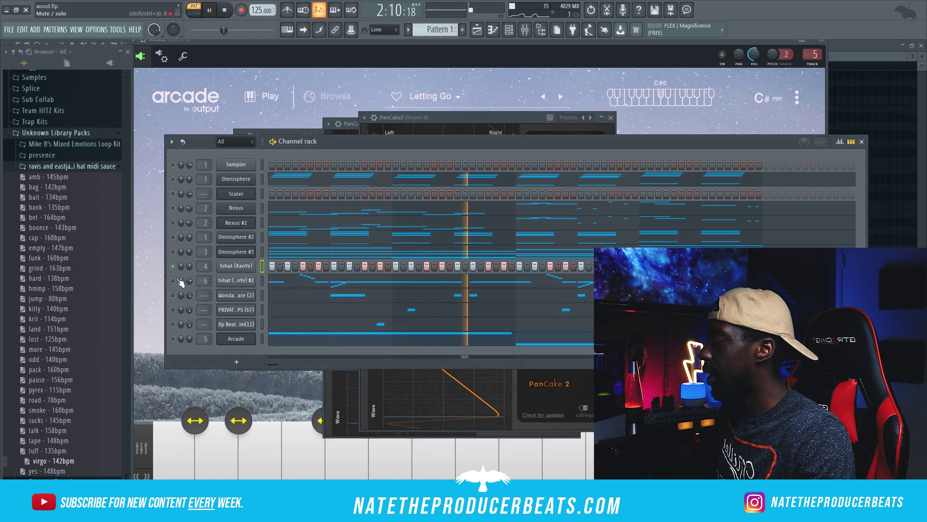
key(space)
key(F7)
drag(156, 304, 153, 381)
scroll(166, 358, down, 4)
scroll(165, 358, up, 2)
key(space)
drag(56, 437, 468, 439)
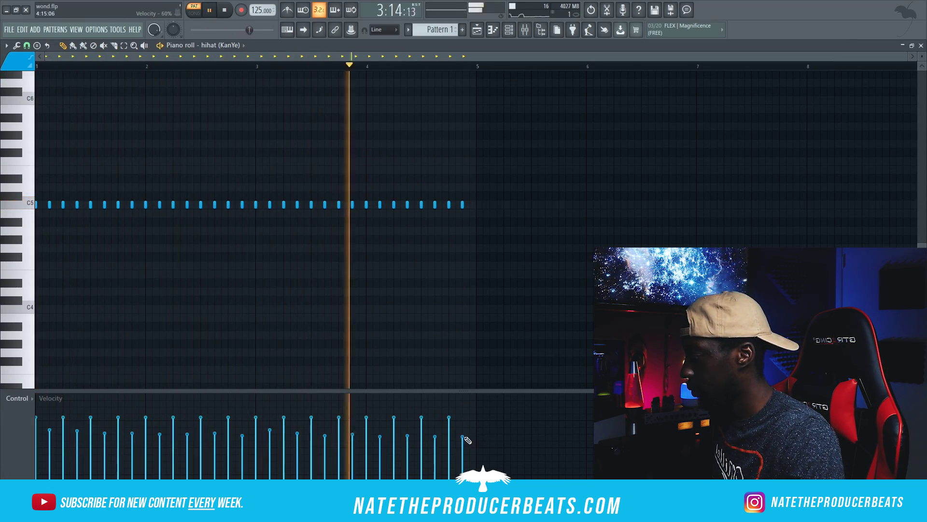
key(space)
Step: Open the cloned hi-hat's notes and lower the velocity of selected C5 hits during playback
click(524, 30)
key(F9)
key(F6)
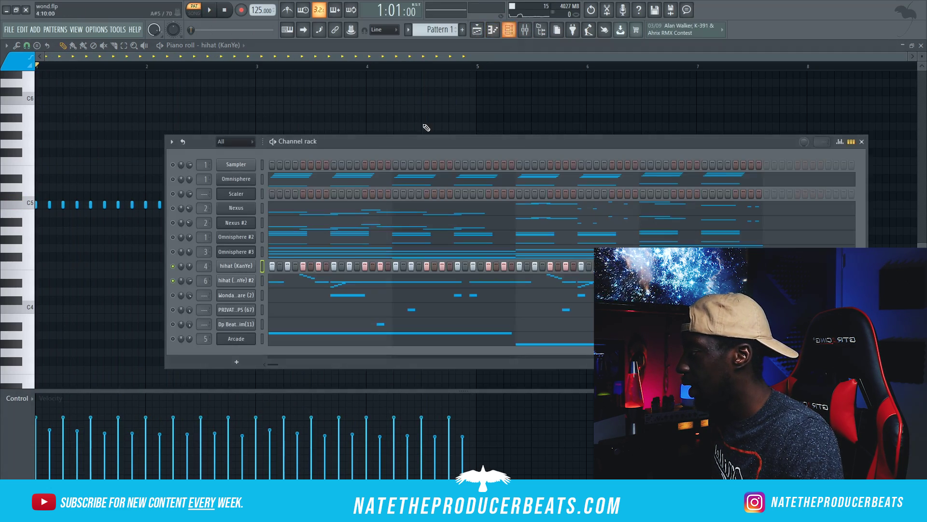
right_click(234, 280)
click(267, 287)
key(space)
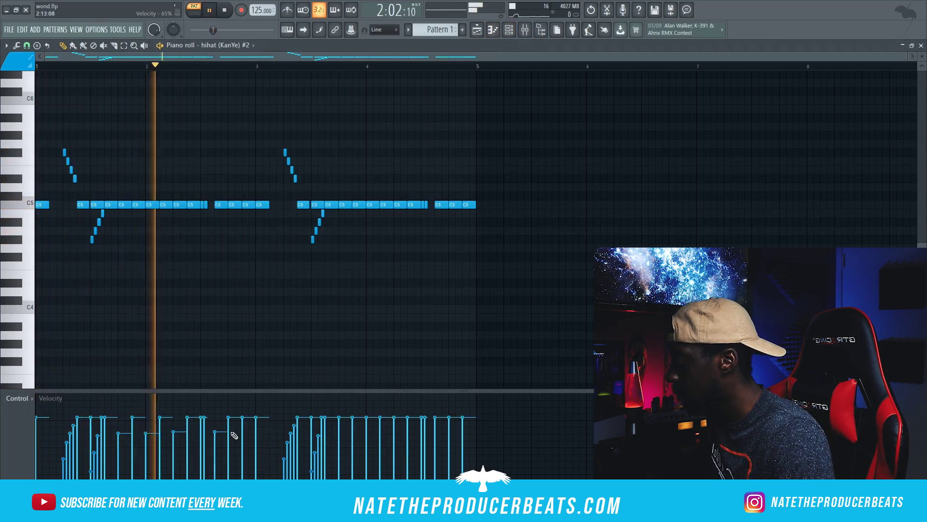
click(435, 435)
Step: Close the hi-hat's notes, unmute all channels and play back the full beat
click(494, 30)
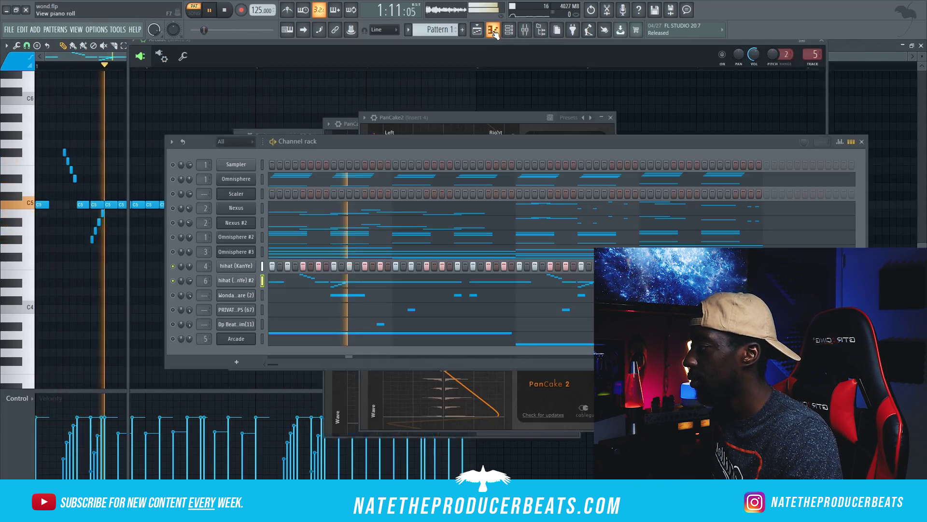
key(space)
right_click(173, 176)
click(175, 180)
right_click(174, 181)
click(182, 188)
key(space)
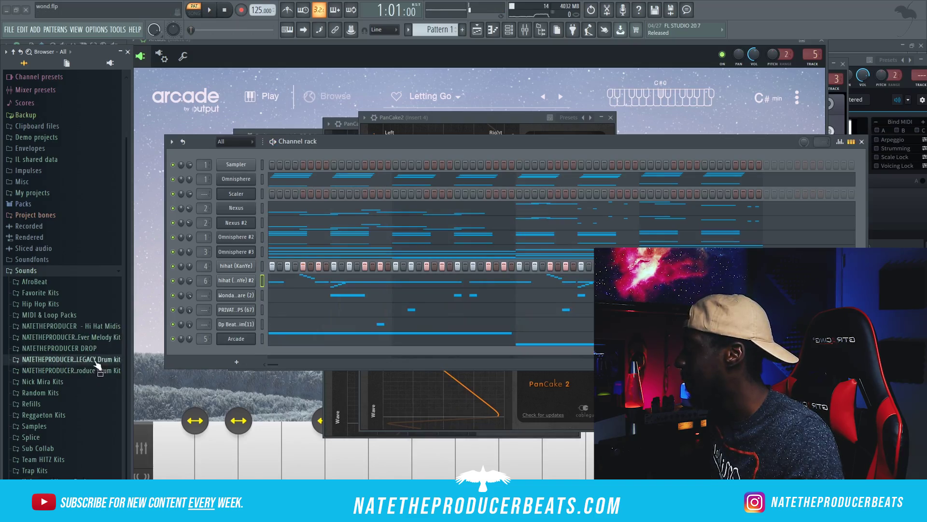
Step: Add NTPB - Kick (Royal) from the LEGACY Drum kit, with C5 hits at bar 1's start and three short ones late in bar 1
click(92, 359)
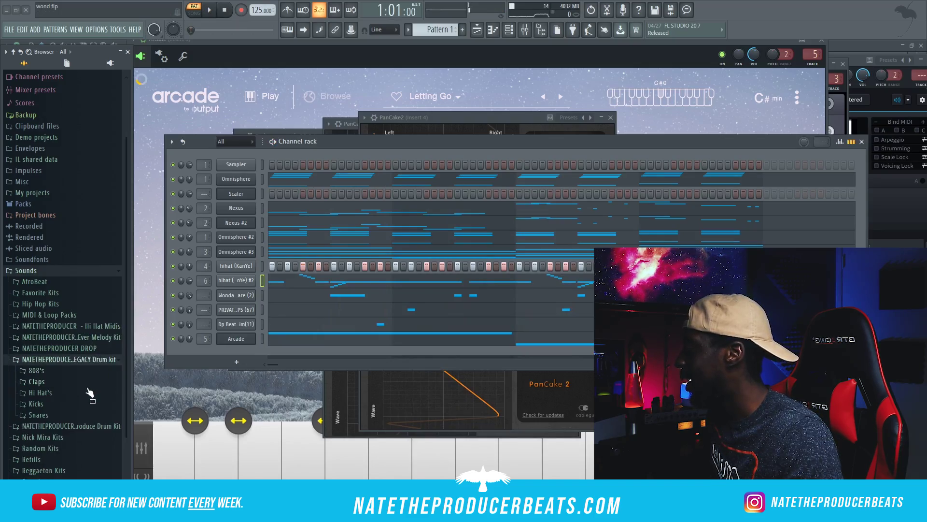
click(36, 404)
right_click(99, 333)
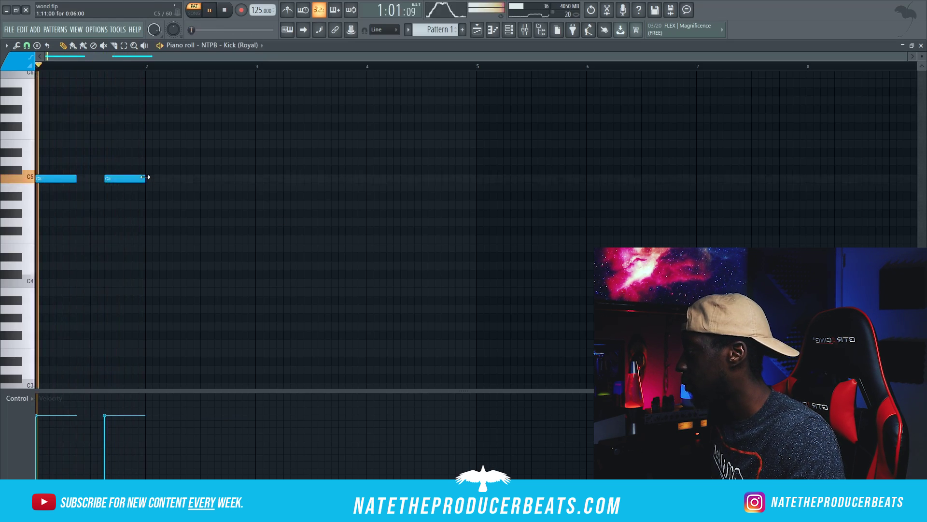
drag(144, 177, 107, 178)
click(119, 178)
click(133, 178)
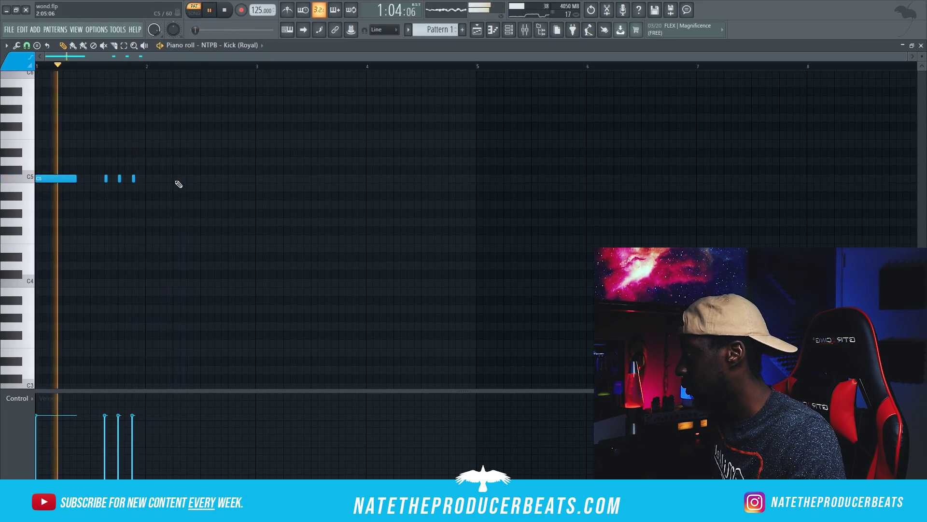
Step: Add short C5 kicks early in bar 2, twice early and once at the end of bar 3, and at bar 4's start, middle and end
click(174, 178)
click(257, 178)
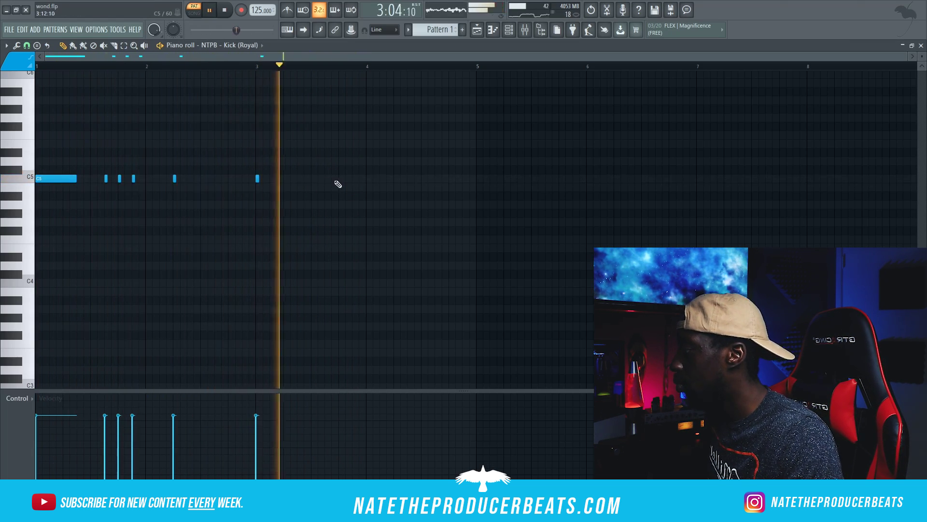
click(299, 178)
right_click(257, 178)
click(271, 178)
click(353, 178)
click(368, 178)
click(409, 178)
click(464, 178)
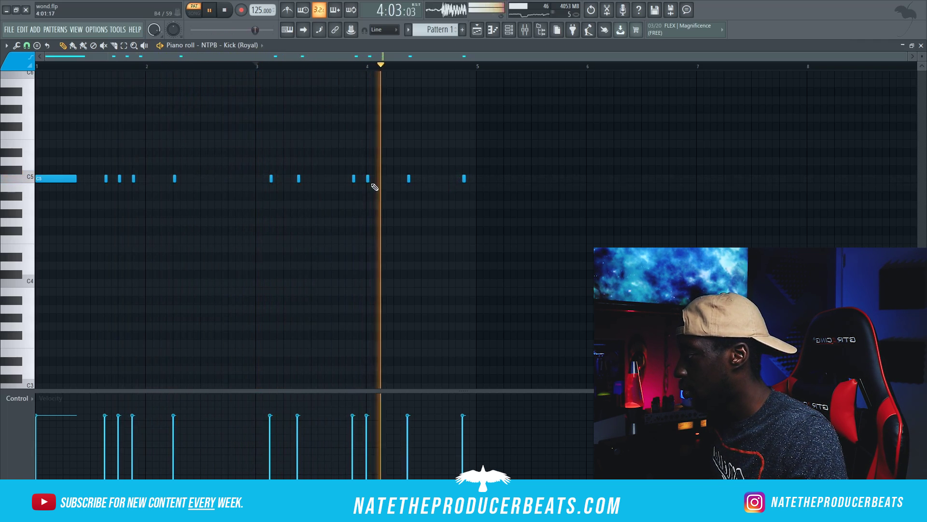
Step: Add NTPB - 808 (Battle) from the 808's folder as a channel and give it the kick rhythm on A#4
click(573, 29)
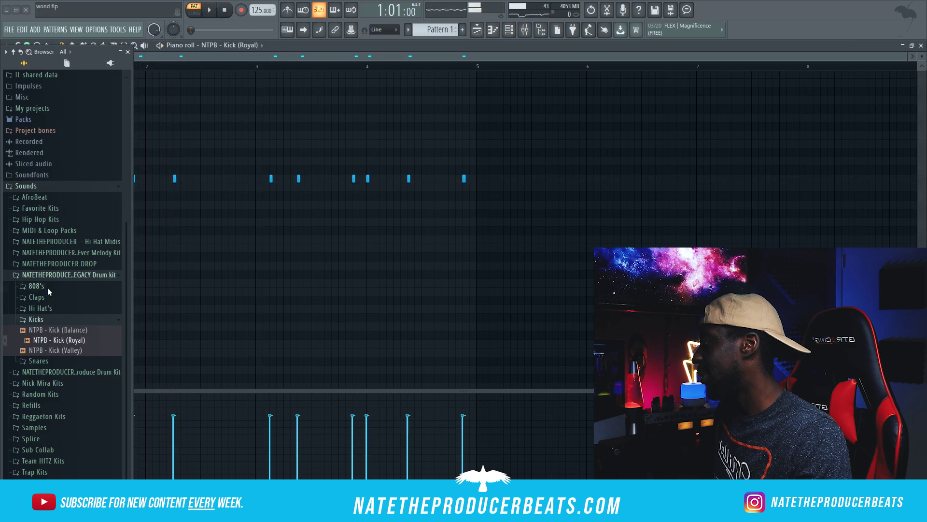
click(48, 287)
click(57, 336)
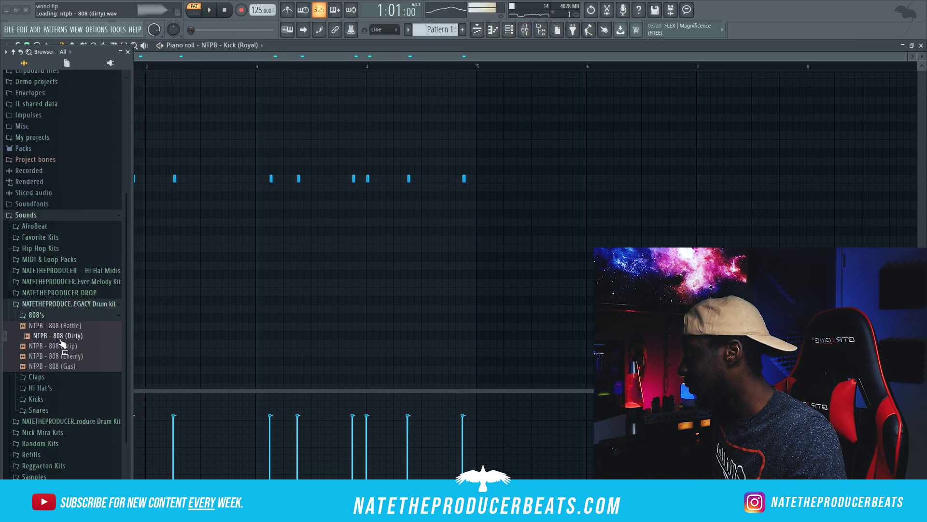
right_click(90, 329)
click(123, 334)
click(493, 30)
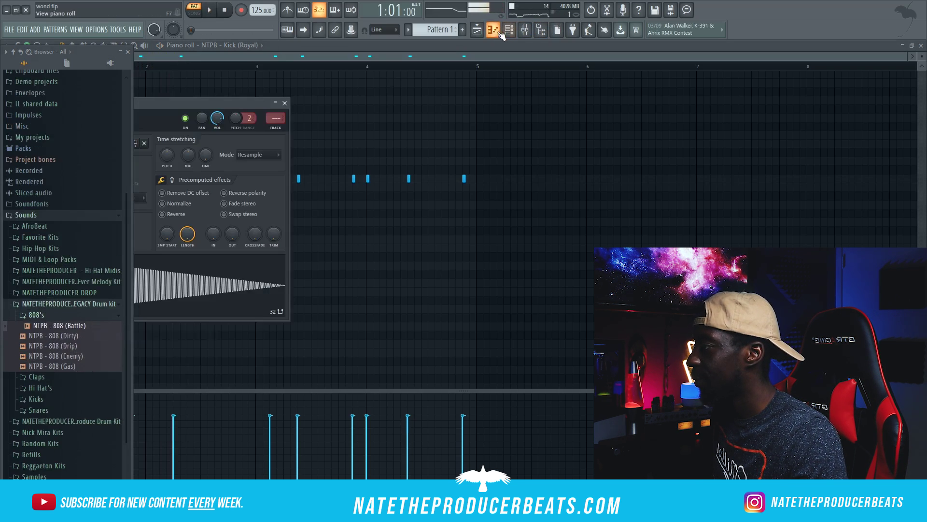
key(F6)
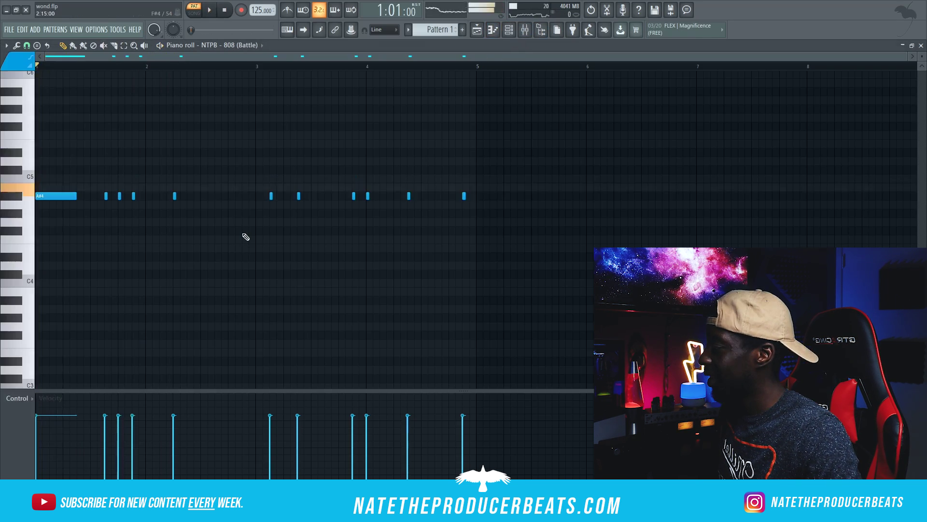
Step: Raise the second short 808 note in bar 1 to C5, and the third one and the bar 2 note to C#5
key(space)
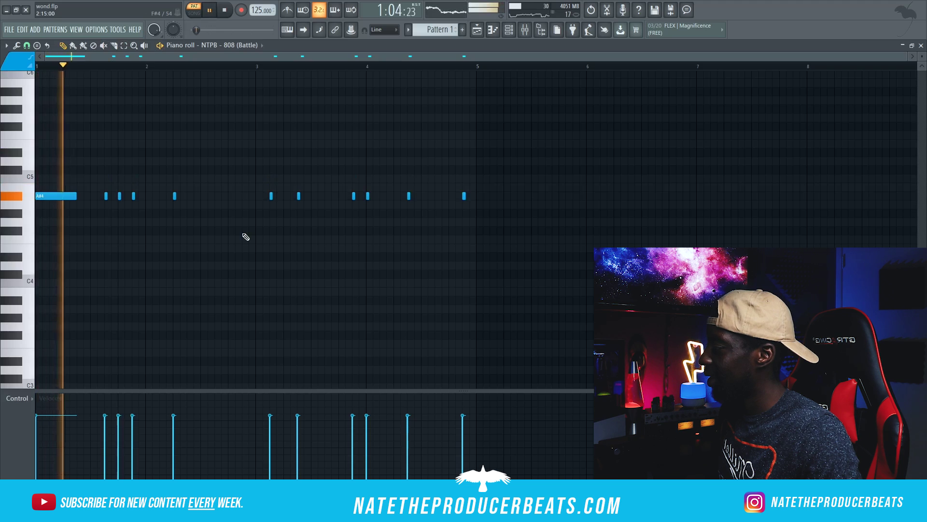
key(space)
key(space)
drag(119, 196, 134, 169)
key(space)
key(space)
key(space)
drag(174, 196, 174, 169)
key(space)
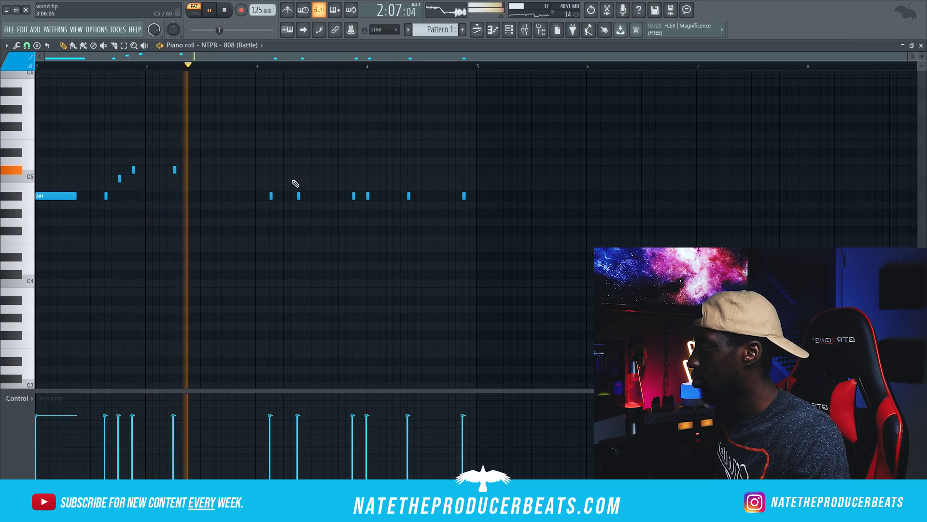
Step: Raise the first 808 note in bar 3 to C5, add an A#5 note above the second one, and play the pattern
key(space)
drag(271, 195, 271, 177)
scroll(307, 120, up, 3)
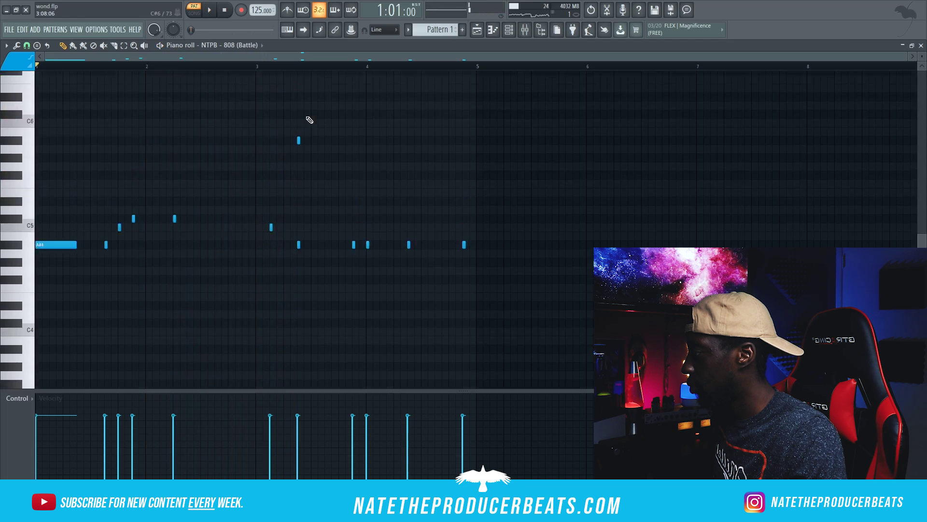
click(301, 150)
key(space)
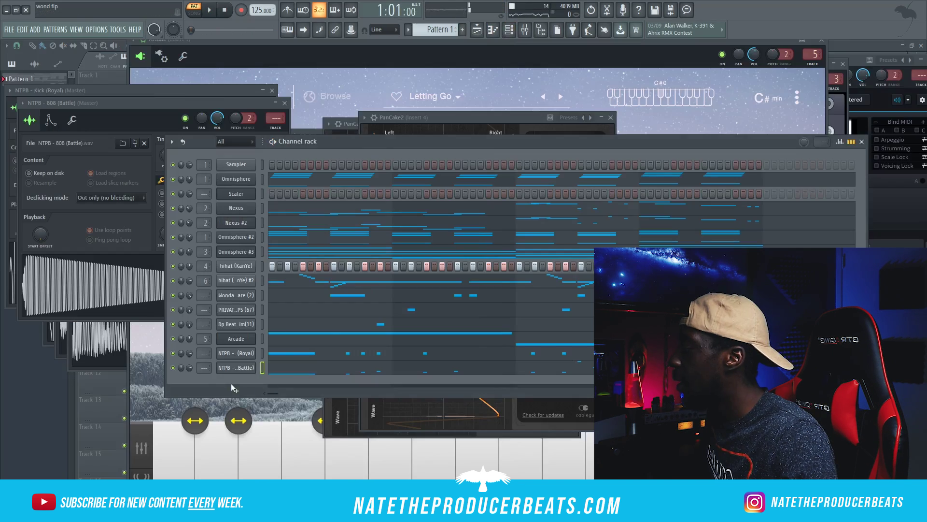
Step: Clone the NTPB - 808 (Battle) and NTPB - Kick (Royal) channels
right_click(238, 368)
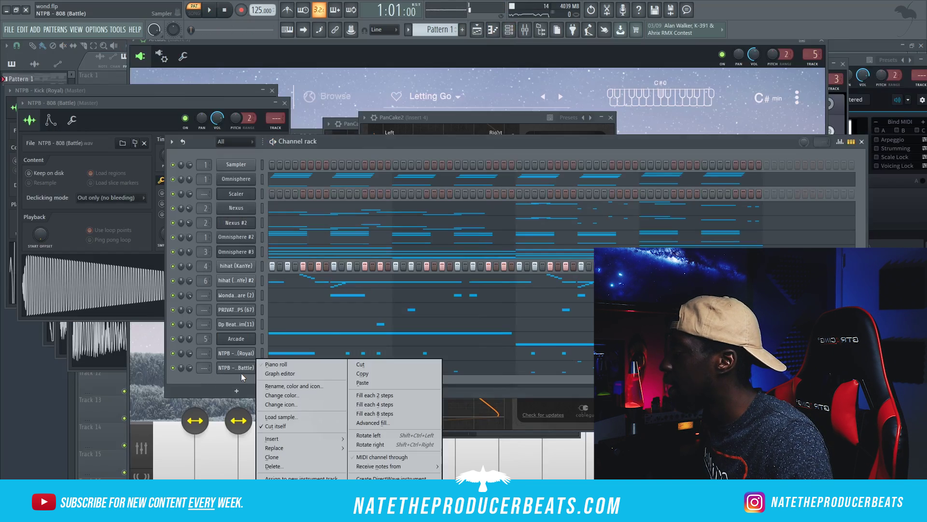
click(304, 456)
right_click(252, 356)
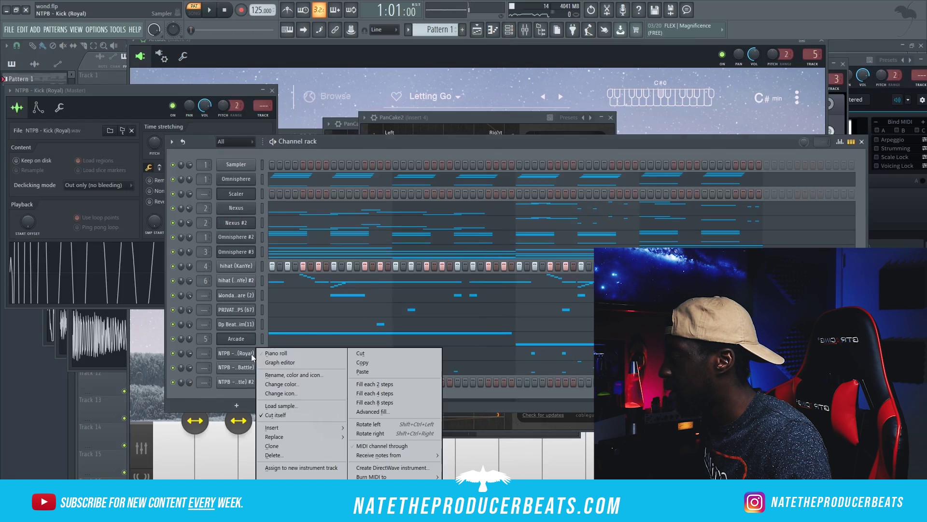
click(301, 444)
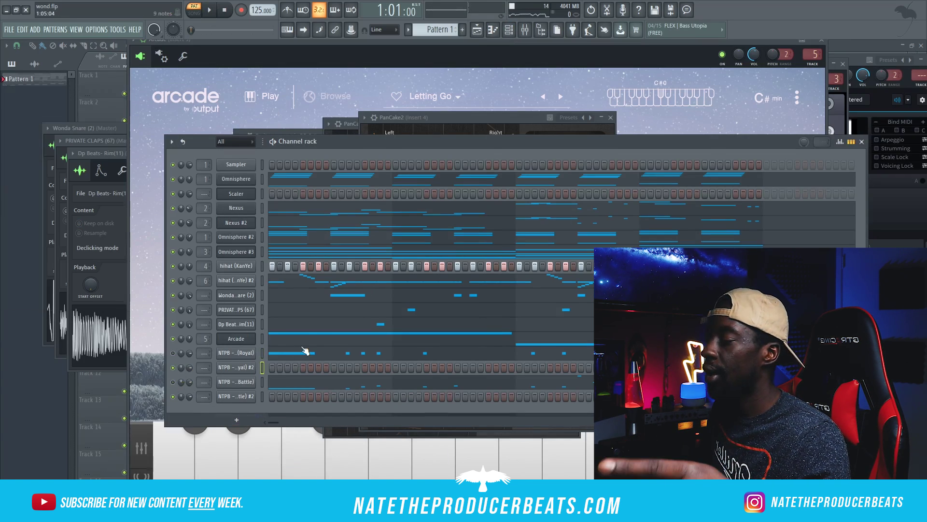
Step: Copy the original NTPB - Kick (Royal) notes, play the pattern and add a C#5 note late in bar 2 of NTPB - 808 (Battle) #2
right_click(238, 355)
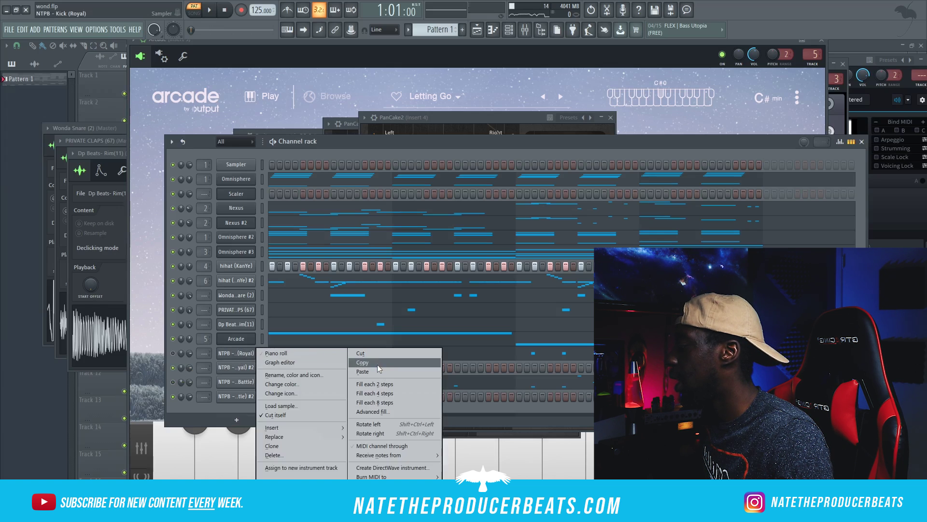
click(378, 385)
key(space)
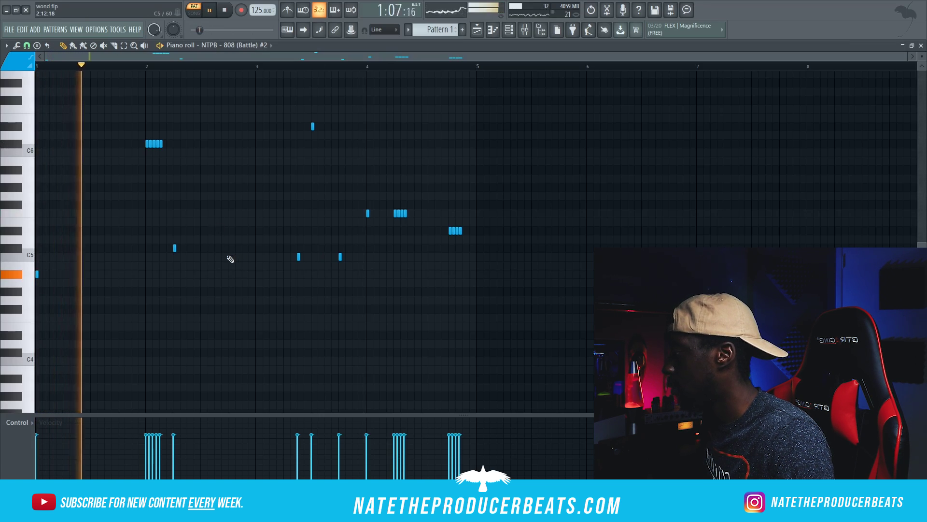
click(230, 247)
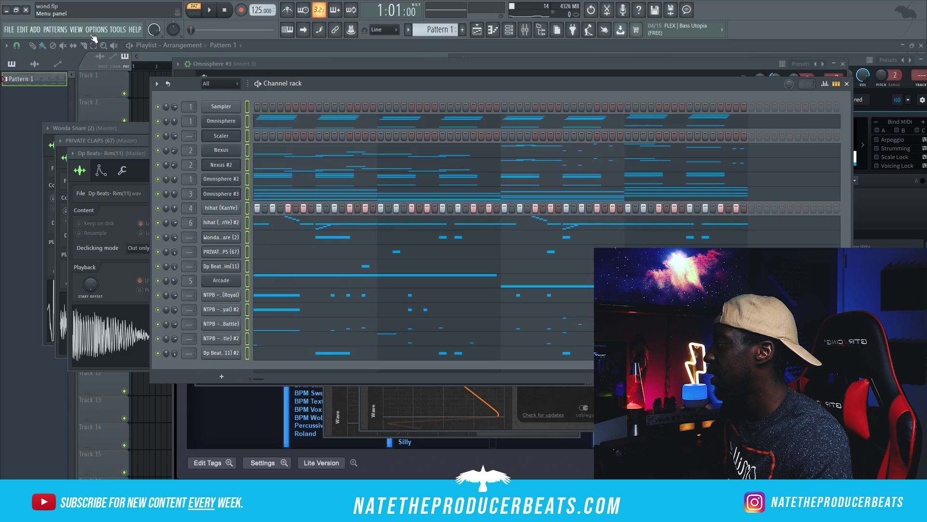
Step: Split Pattern 1 by channel and show the playlist
click(54, 30)
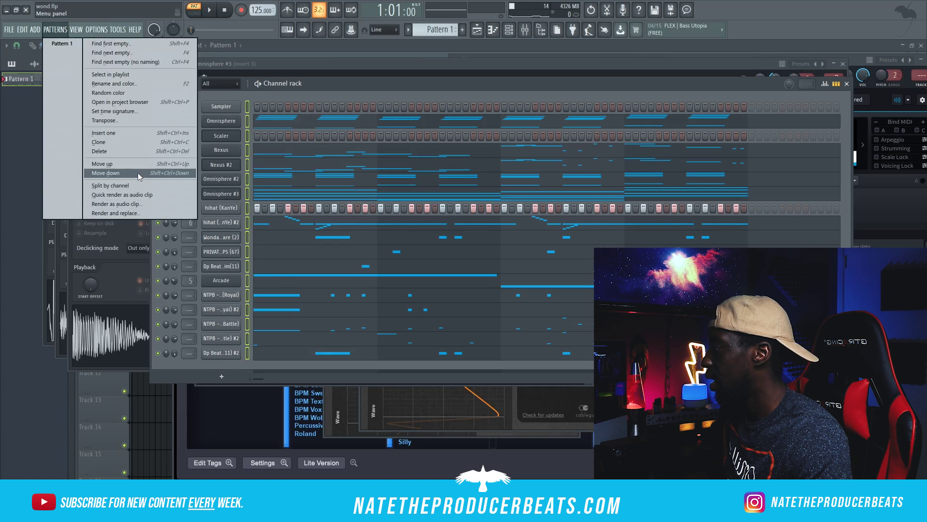
click(110, 186)
key(F5)
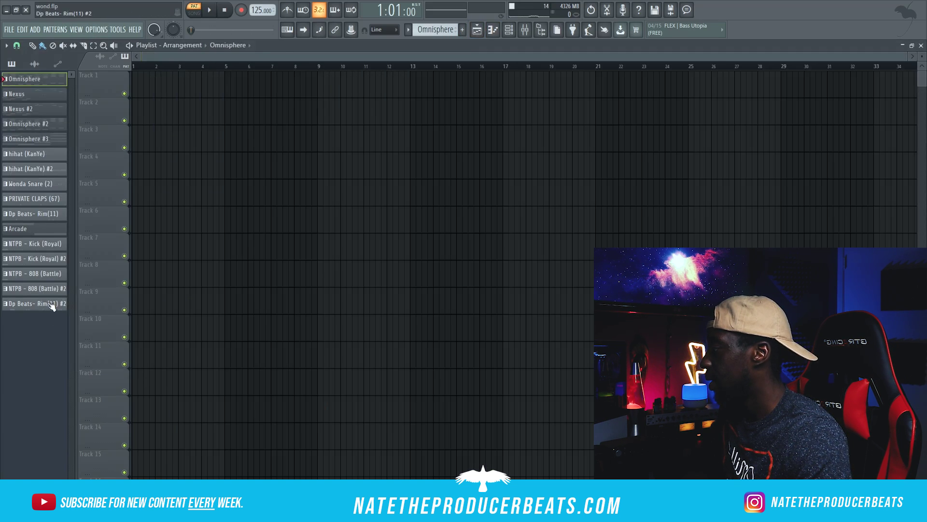
Step: Give all the split patterns, from Omnisphere to Dp Beats- Rim(11) #2, random colors
shift+click(51, 305)
right_click(49, 297)
click(116, 352)
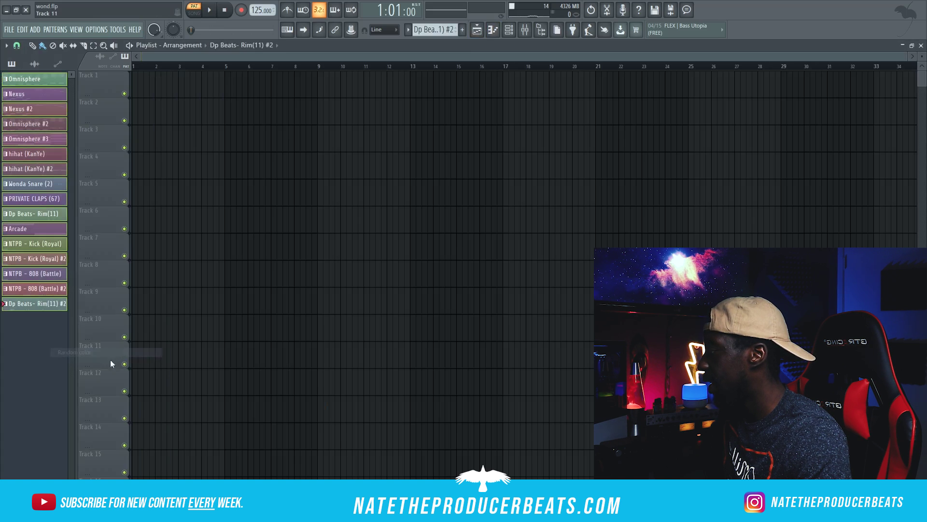
click(20, 229)
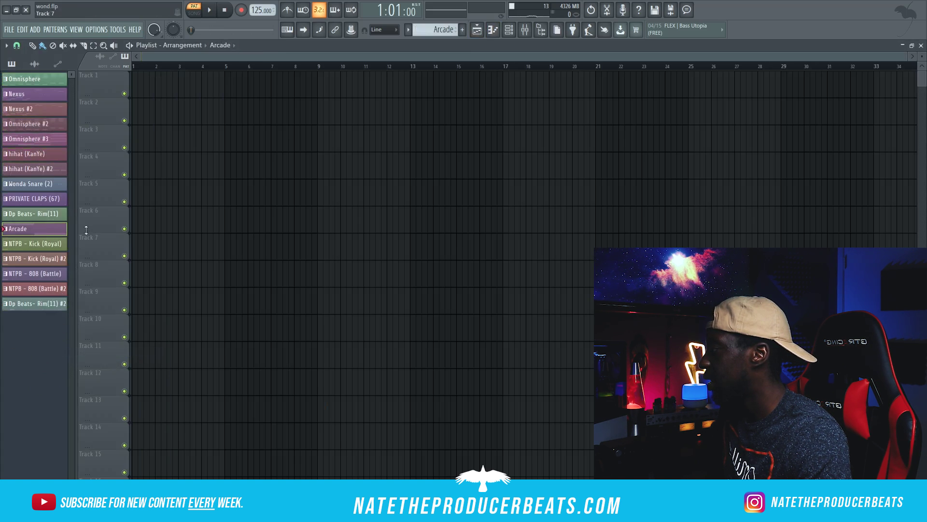
Step: Place Omnisphere #3 on Track 1 and Omnisphere on Track 2 from bar 1, and repeat both from bar 5
drag(2, 139, 162, 93)
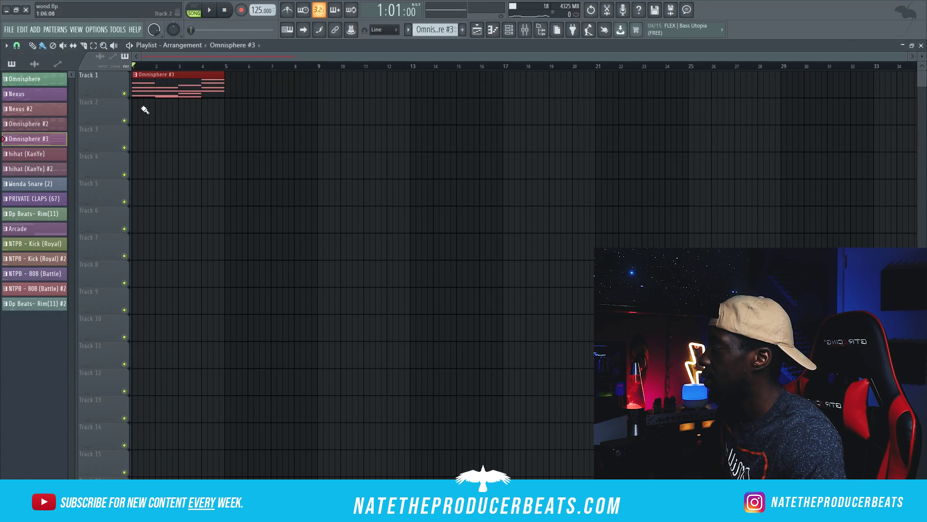
drag(23, 78, 166, 110)
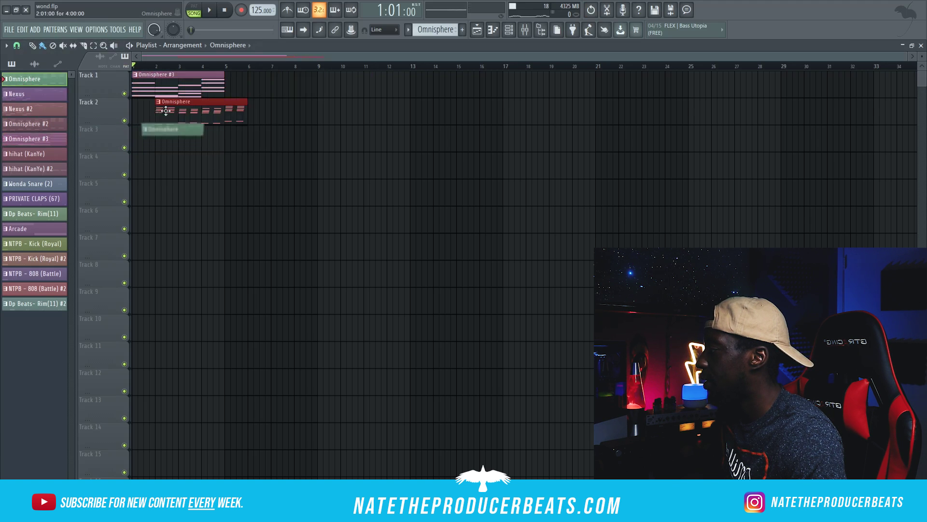
click(210, 11)
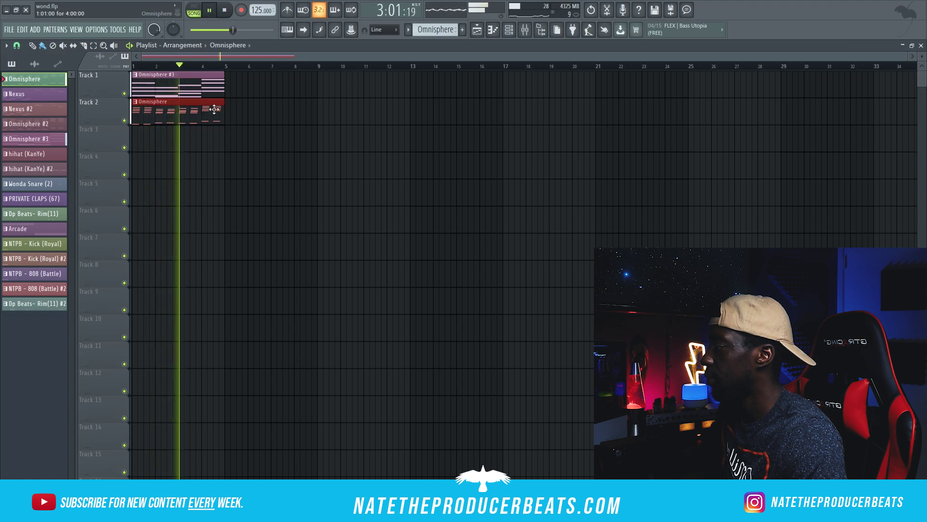
click(229, 114)
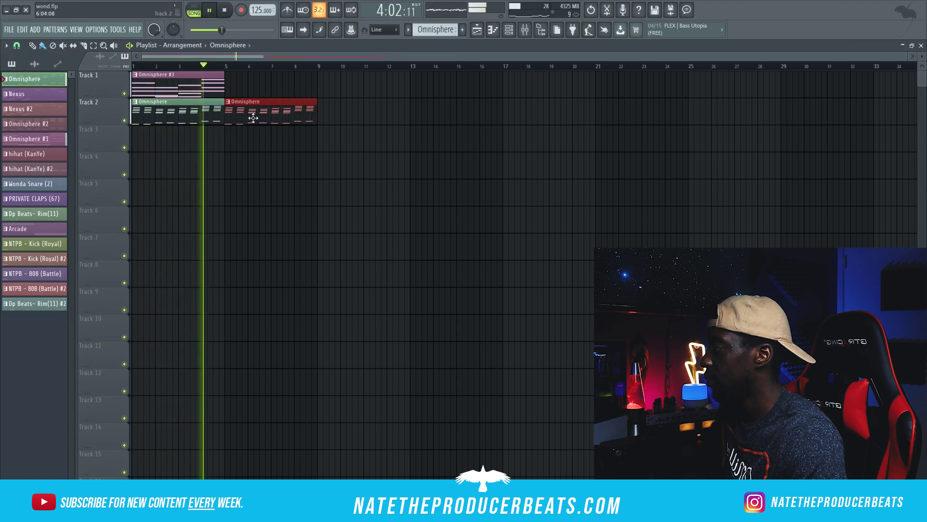
key(space)
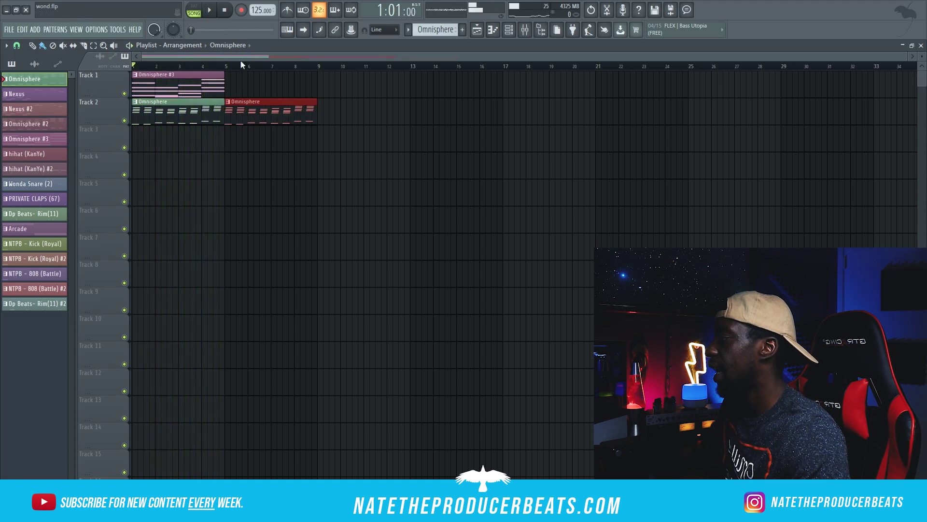
click(218, 87)
click(232, 89)
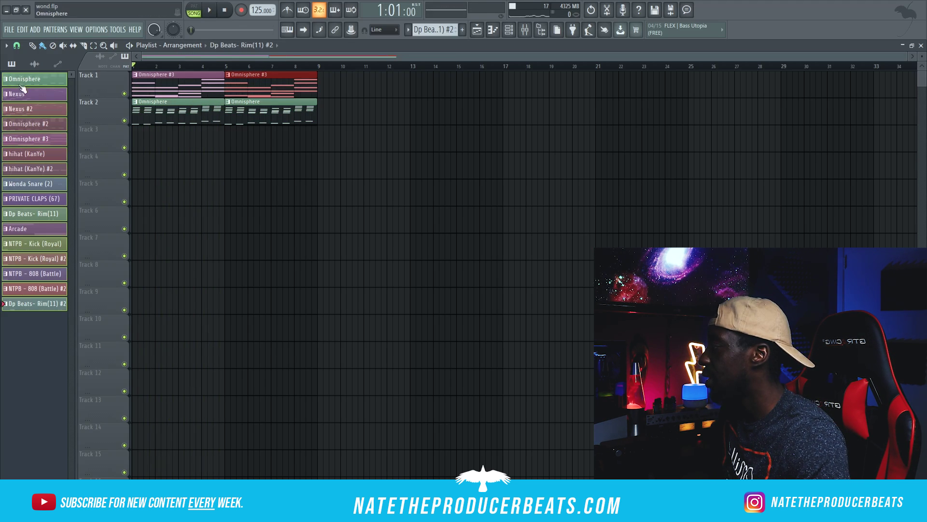
Step: Place all selected patterns as a stack at bar 9 on Tracks 1 to 16
drag(21, 85, 320, 85)
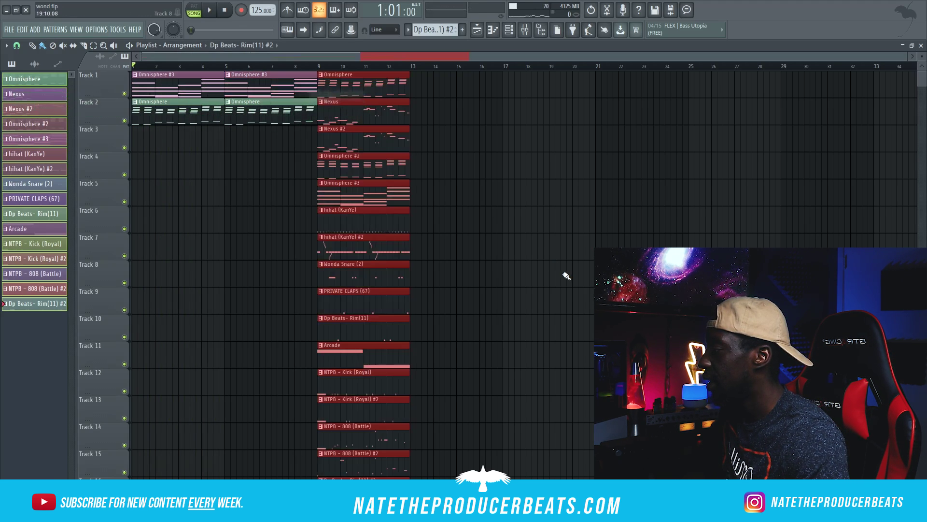
scroll(565, 274, down, 3)
scroll(419, 336, up, 1)
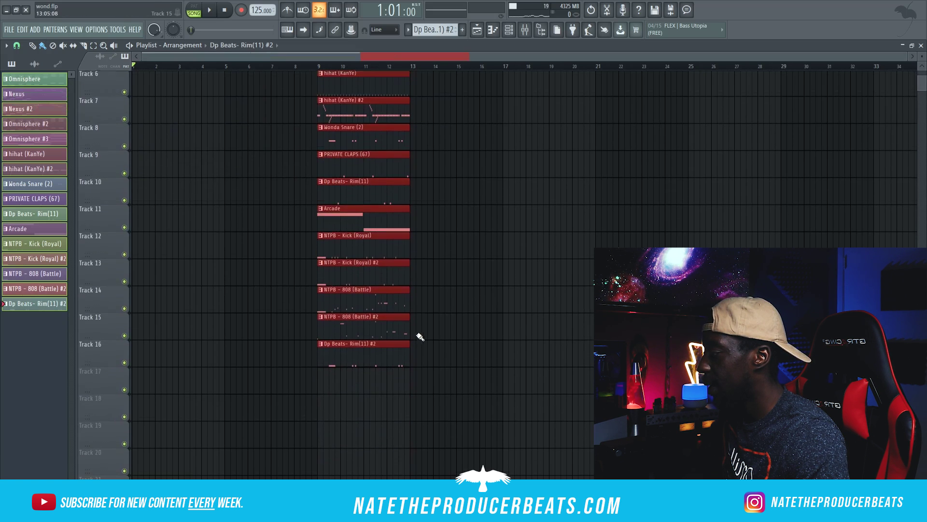
Step: Move the NTPB - 808 (Battle) #2 and NTPB - Kick (Royal) #2 clips from bar 9 to bar 13
click(450, 325)
right_click(461, 327)
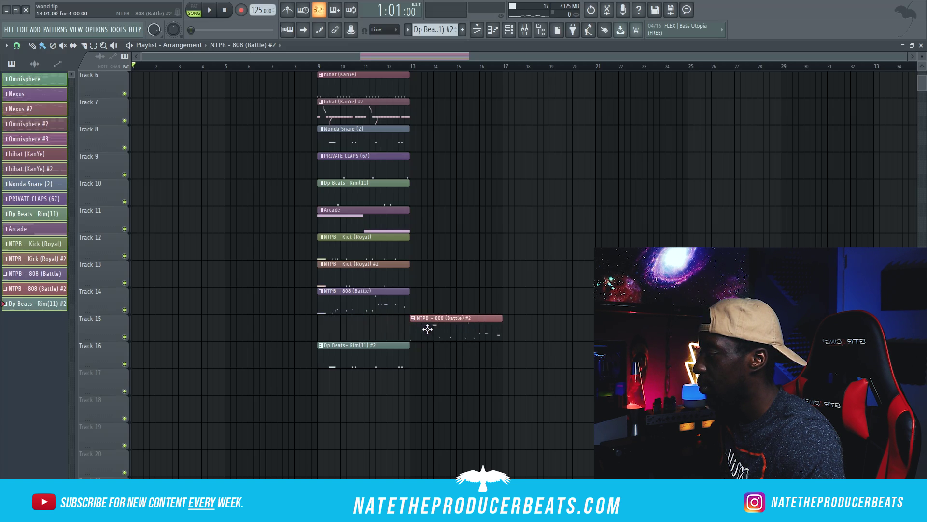
scroll(408, 327, up, 1)
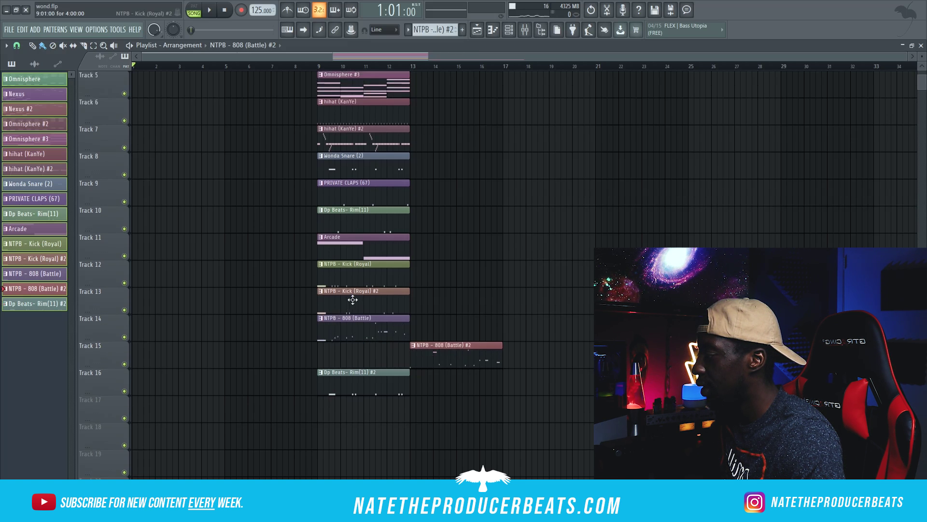
drag(353, 303, 418, 306)
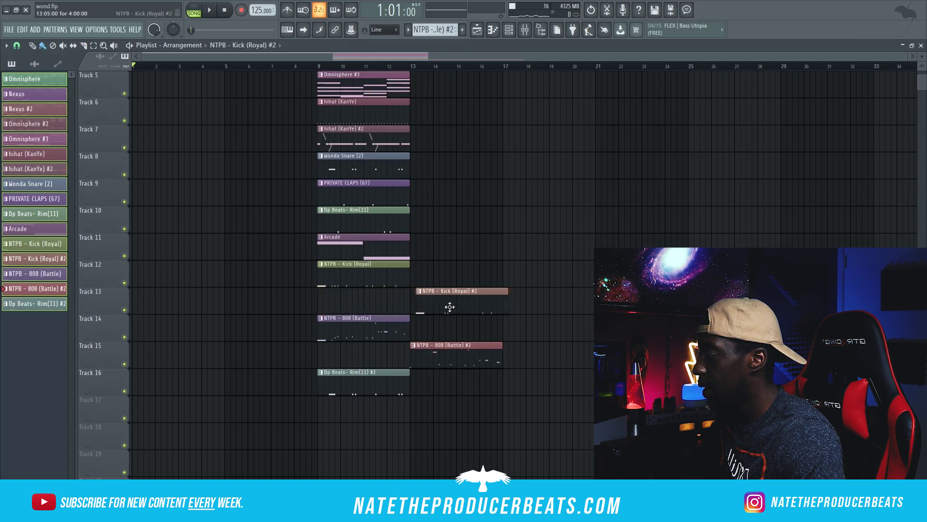
Step: Move NTPB - 808 (Battle) up to Track 13, and Dp Beats- Rim(11) #2 and NTPB - 808 (Battle) #2 up to Track 14
drag(379, 328, 378, 314)
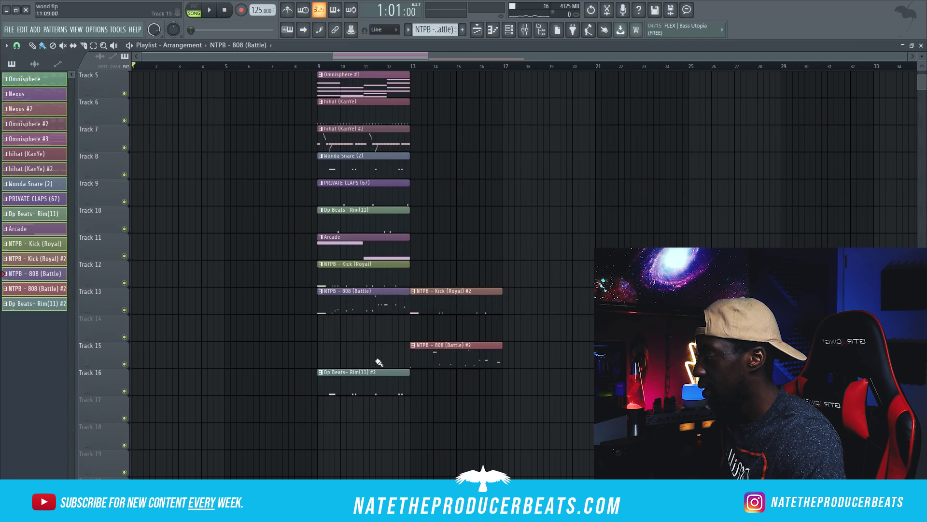
drag(359, 381, 357, 328)
drag(447, 360, 448, 333)
Step: Repeat Arcade, Dp Beats- Rim(11), PRIVATE CLAPS (67) and hihat (KanYe) #2 at bar 13, and remove the Wonda Snare (2) copy there
scroll(466, 357, up, 4)
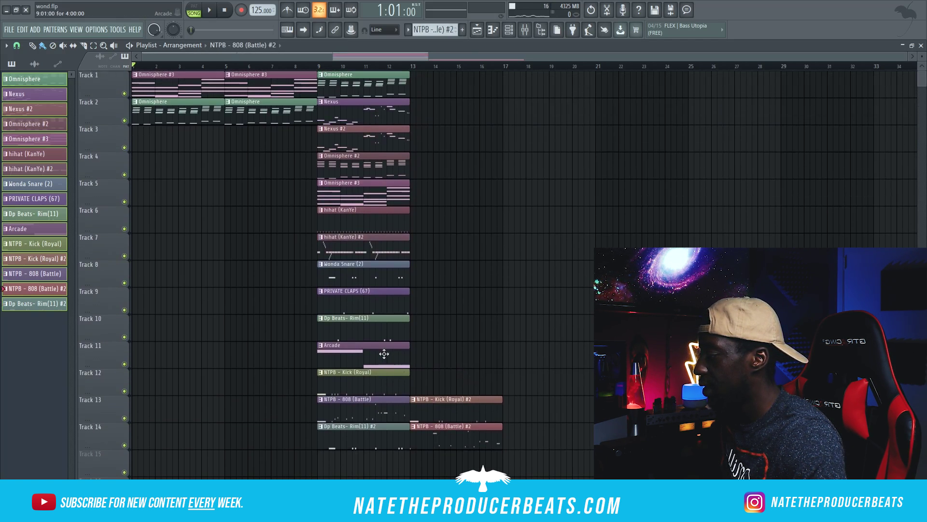
drag(424, 351, 412, 351)
click(396, 327)
click(415, 328)
click(396, 299)
drag(418, 299, 412, 299)
click(396, 272)
drag(418, 272, 412, 245)
right_click(459, 283)
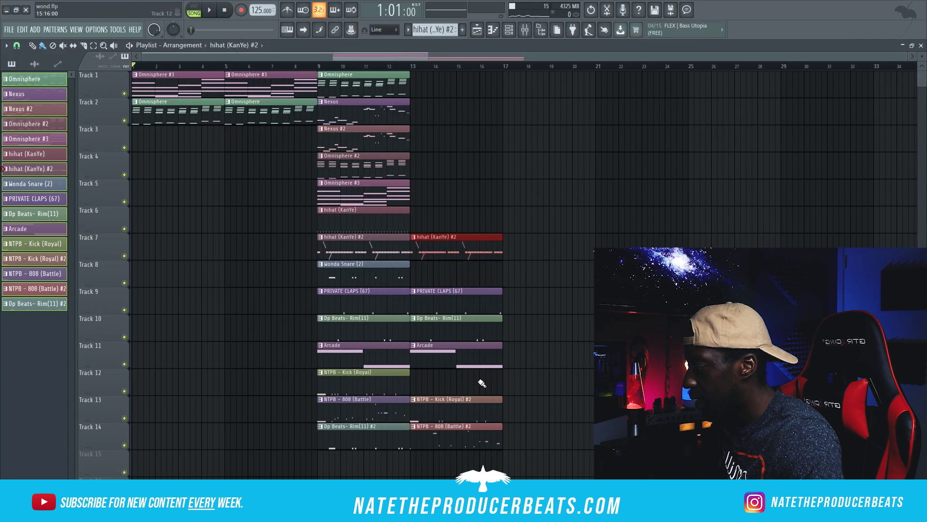
Step: Repeat hihat (KanYe), Omnisphere #3, Omnisphere #2, Nexus #2, Nexus and Omnisphere at bar 13 on their tracks
click(373, 220)
click(413, 214)
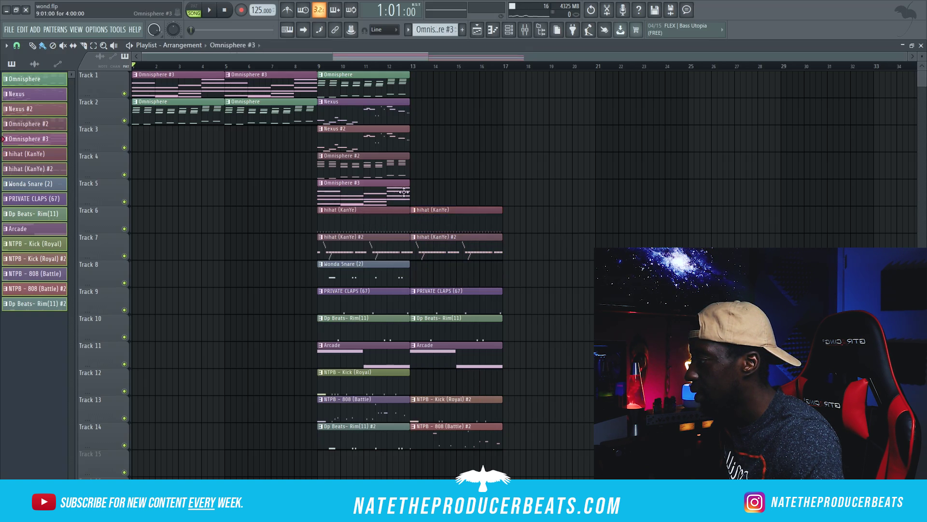
click(422, 188)
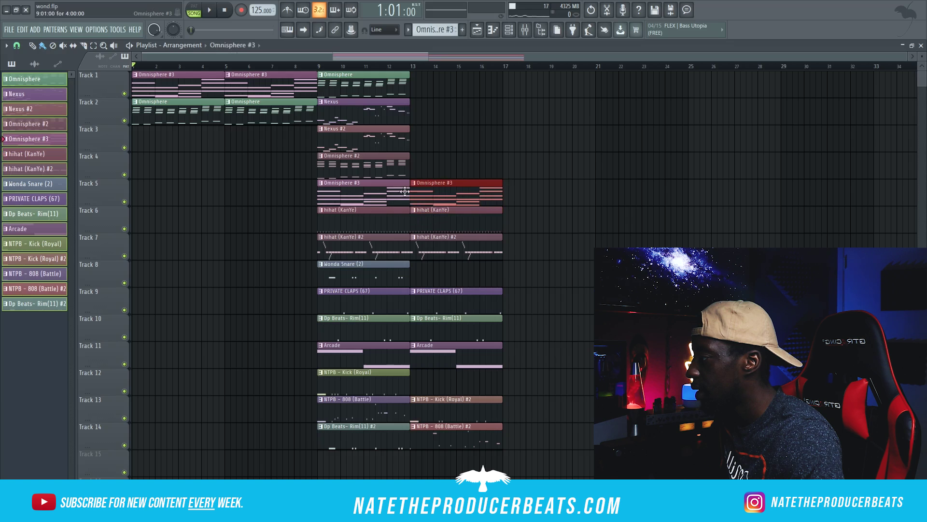
click(397, 172)
click(425, 170)
drag(455, 170, 450, 170)
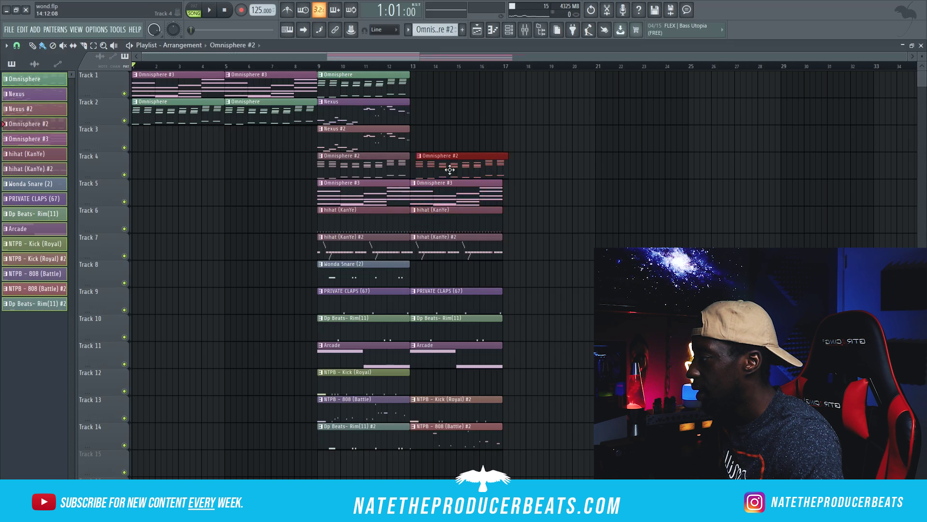
click(381, 141)
click(432, 138)
click(384, 117)
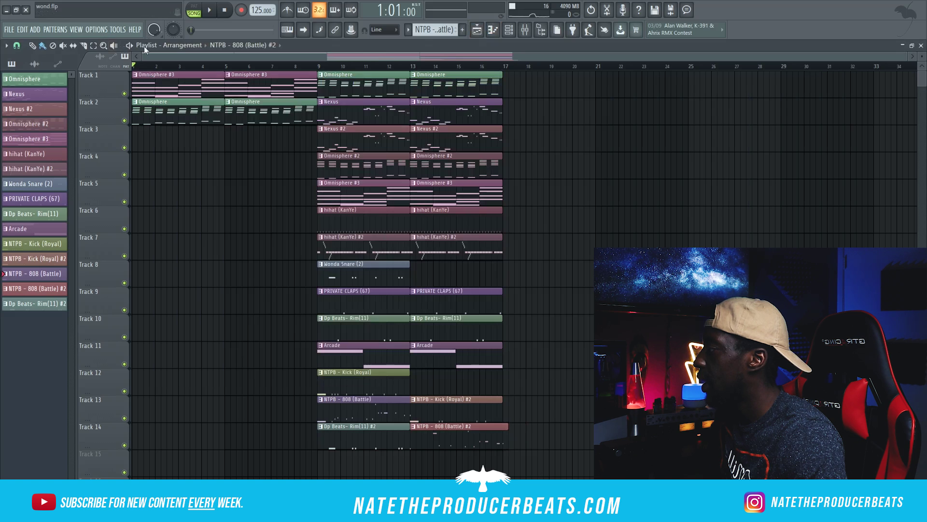
Step: Copy the whole stack of clips at bar 13 and place the copy at bar 17
drag(563, 469, 459, 73)
key(ctrl+c)
key(ctrl+v)
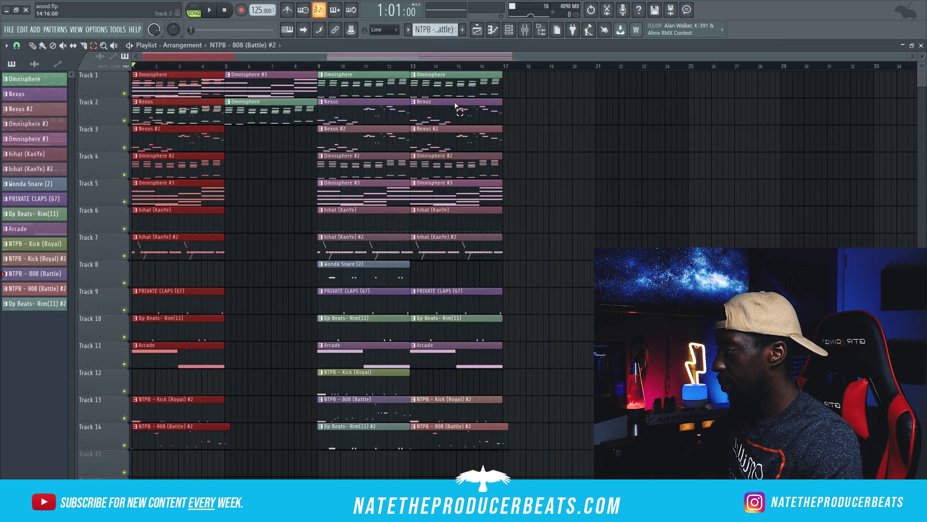
drag(383, 73, 556, 74)
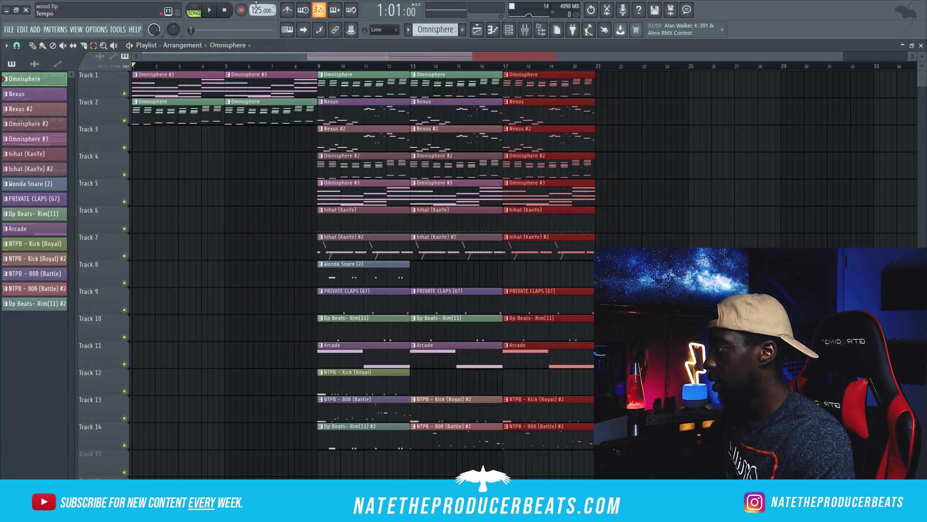
Step: Shift the two stacks in bars 13–20 so they start at bar 17, and fill bar 13 with a copy of the bar 9 stack
drag(675, 474, 469, 111)
drag(735, 476, 532, 85)
key(ctrl+v)
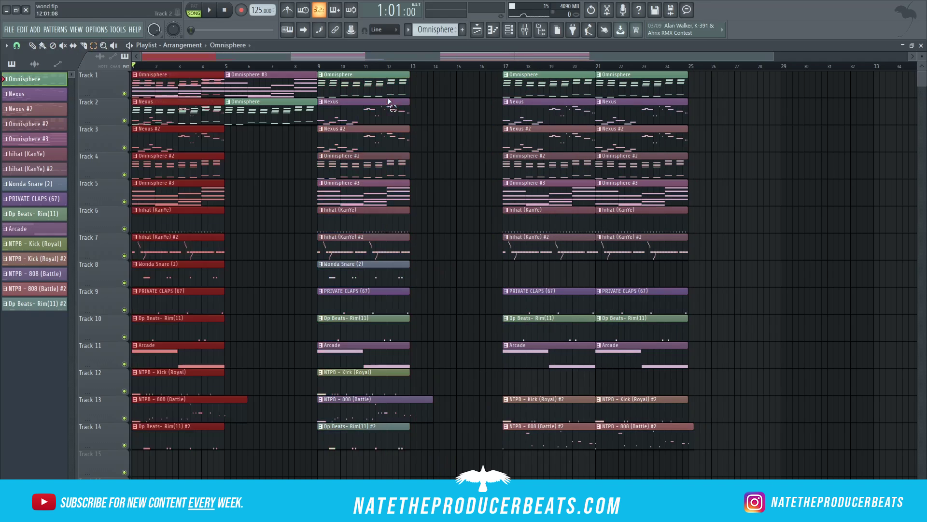
click(32, 45)
drag(172, 110, 450, 111)
Step: Add Wonda Snare (2) at bar 17 on Track 8 and trim its start to bar 19
click(458, 274)
drag(534, 286, 520, 277)
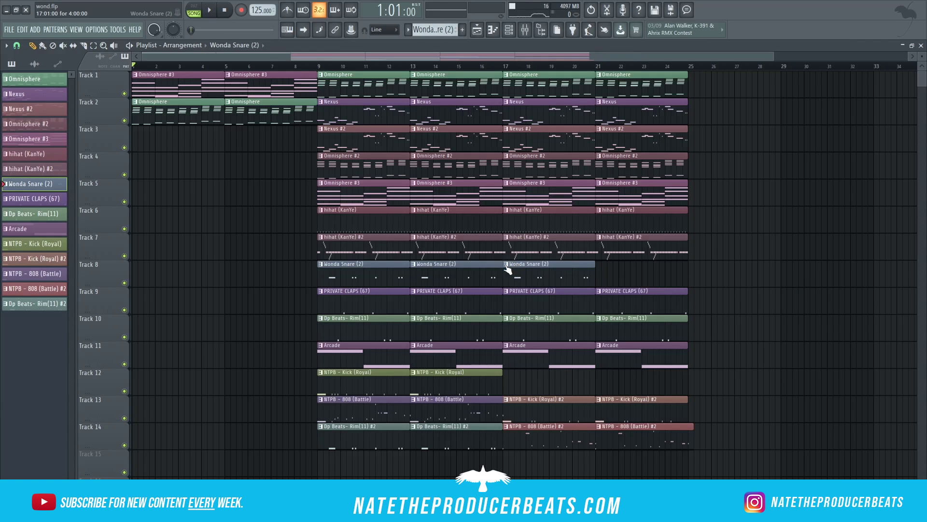
drag(502, 265, 553, 267)
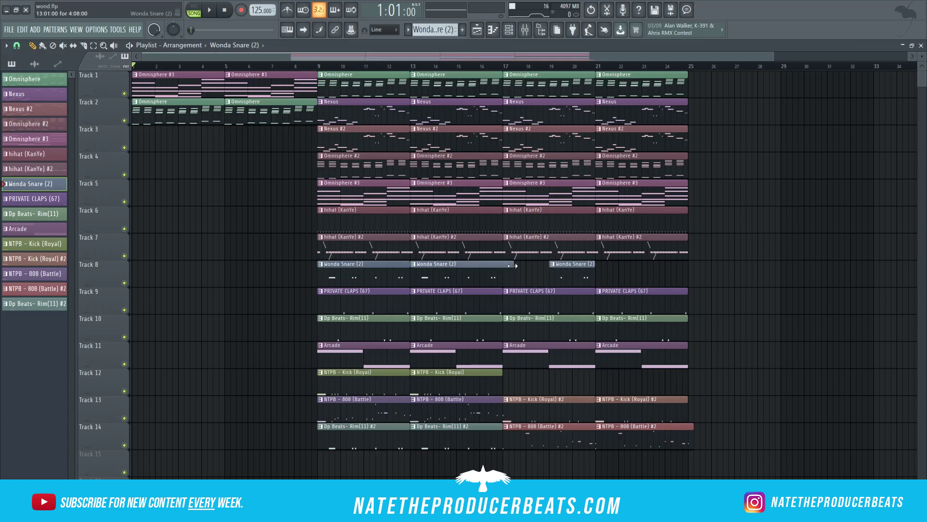
Step: Place a full-length Wonda Snare (2) at bar 21, and trim the bar 17 NTPB – Kick (Royal) #2 and NTPB – 808 (Battle) #2 to start around bar 18
click(654, 274)
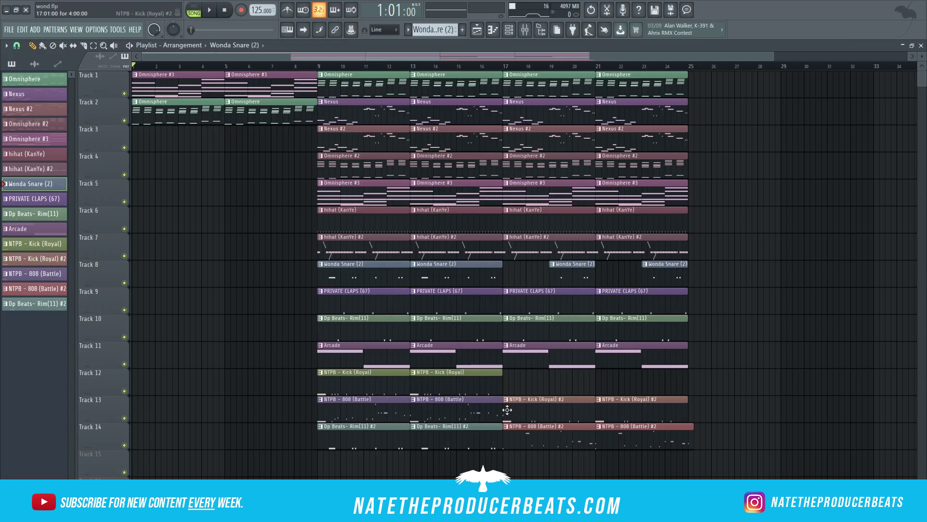
drag(504, 411, 526, 410)
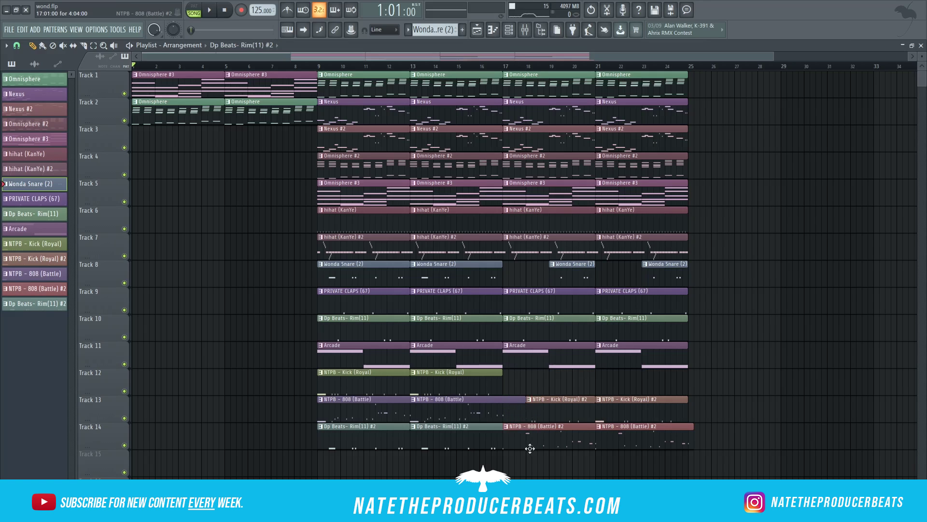
drag(503, 427, 532, 427)
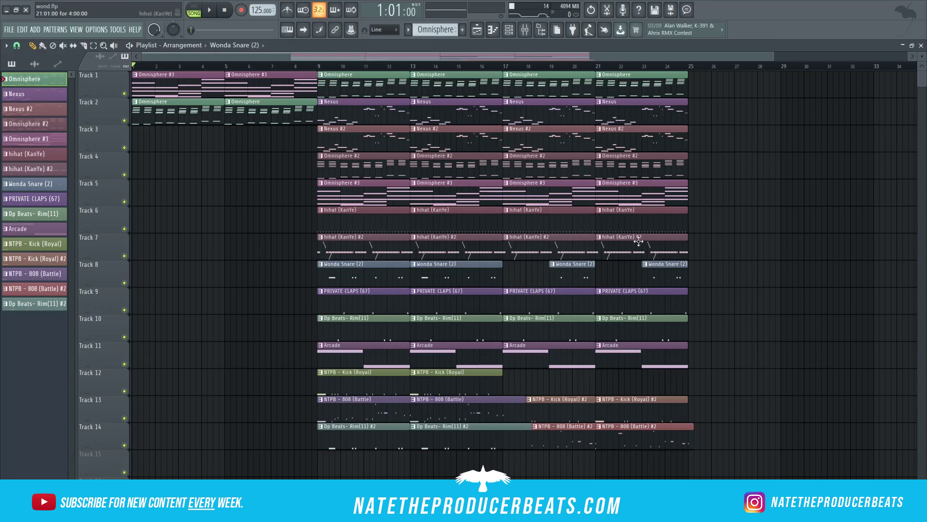
drag(643, 268, 596, 268)
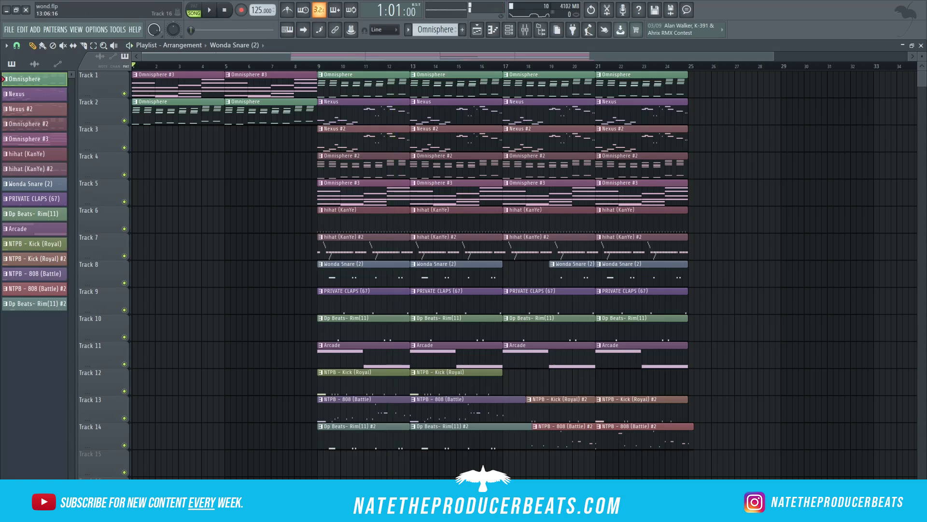
Step: Delete the Arcade clips on Track 11 and the Nexus clips on Track 2 at bars 9 and 13
right_click(381, 362)
right_click(461, 365)
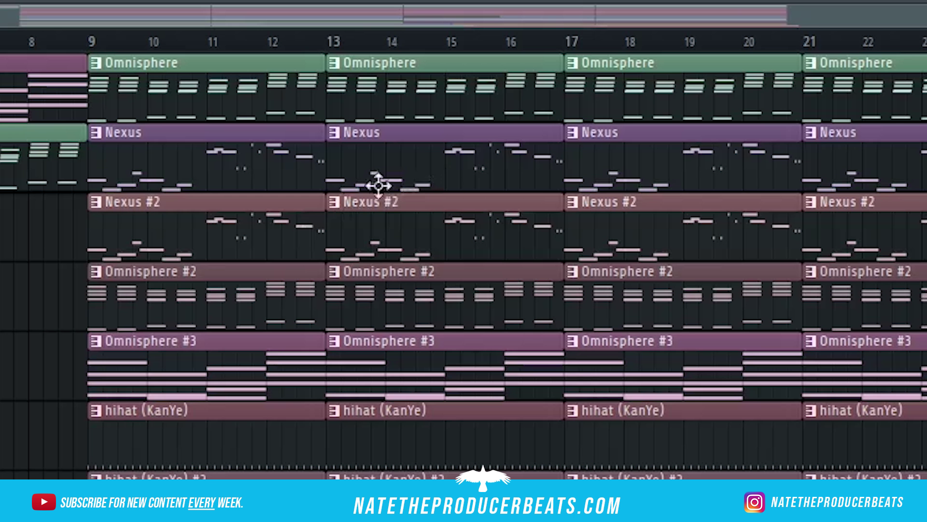
right_click(378, 119)
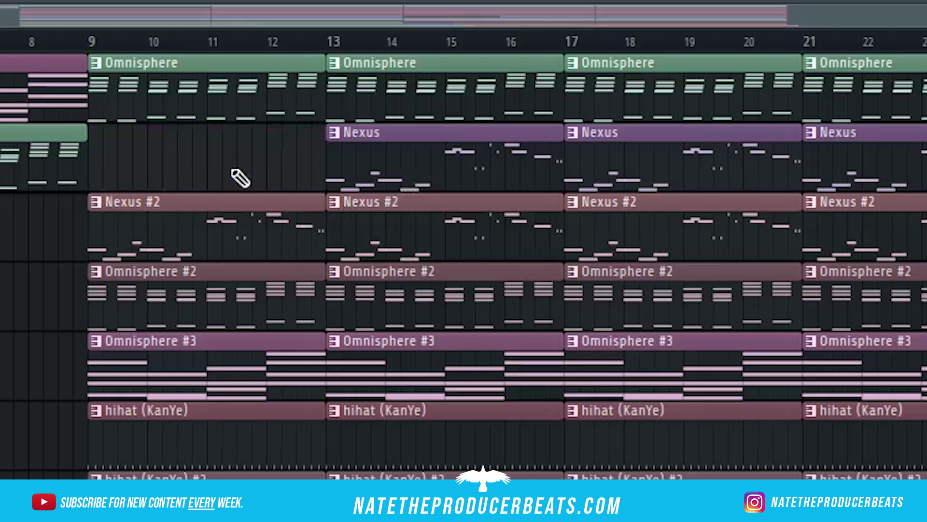
right_click(453, 115)
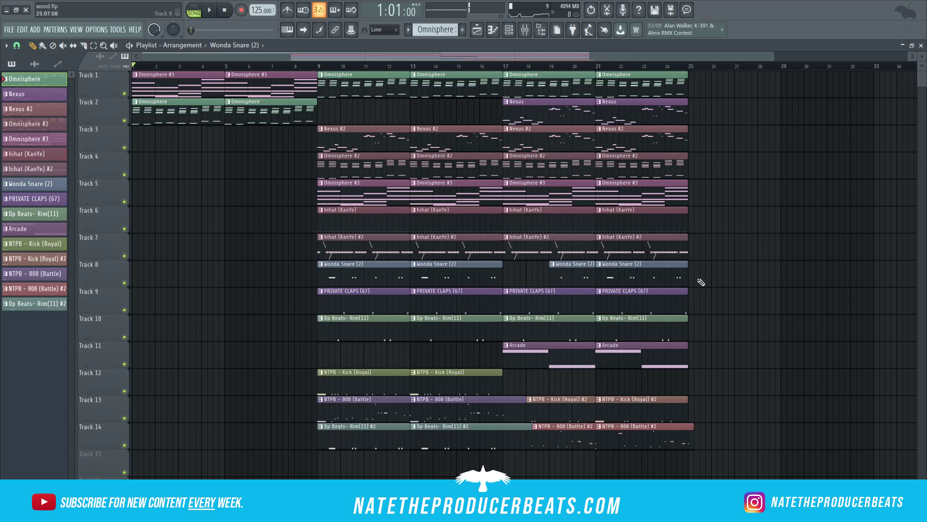
Step: Select the patterns from Omnisphere through Arcade together and place them as a stack at bar 25 on Tracks 1–11
scroll(707, 279, down, 1)
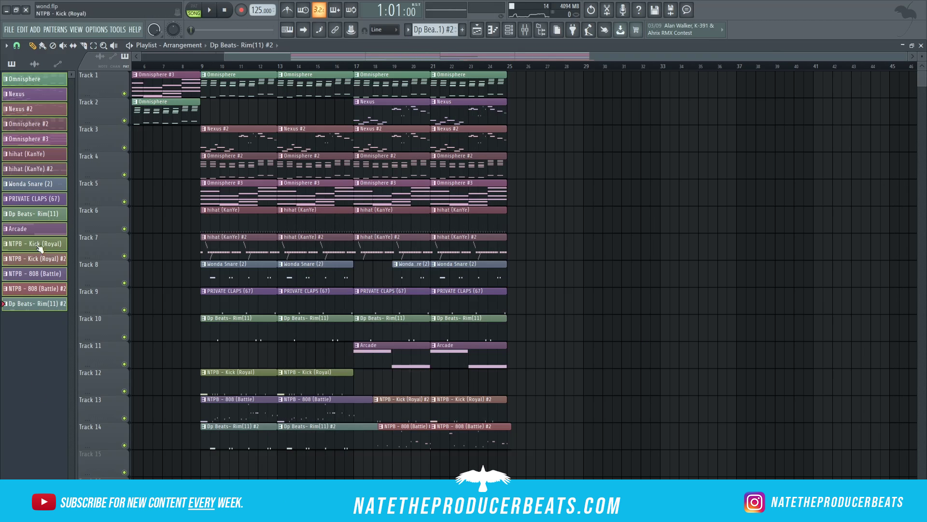
click(42, 230)
click(42, 81)
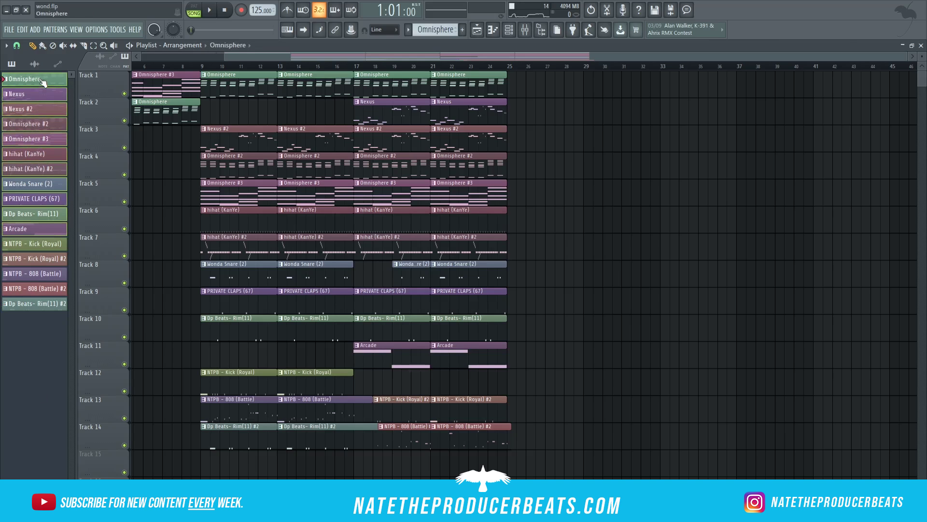
drag(24, 81, 537, 90)
click(647, 119)
right_click(696, 109)
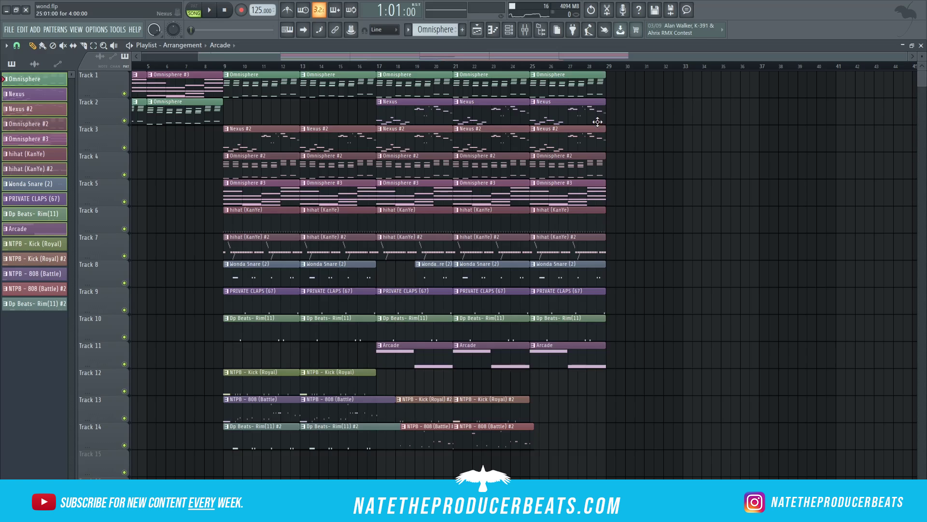
Step: Delete Omnisphere #3, Nexus #2 and Nexus at bar 25, then move that stack's hihat (KanYe) #2 to bar 29 and repeat it at bar 33
right_click(582, 198)
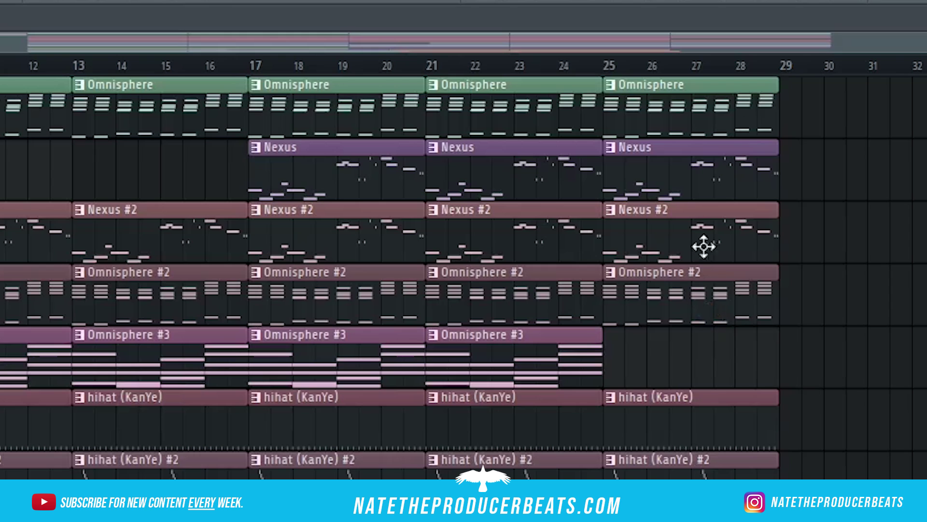
right_click(680, 222)
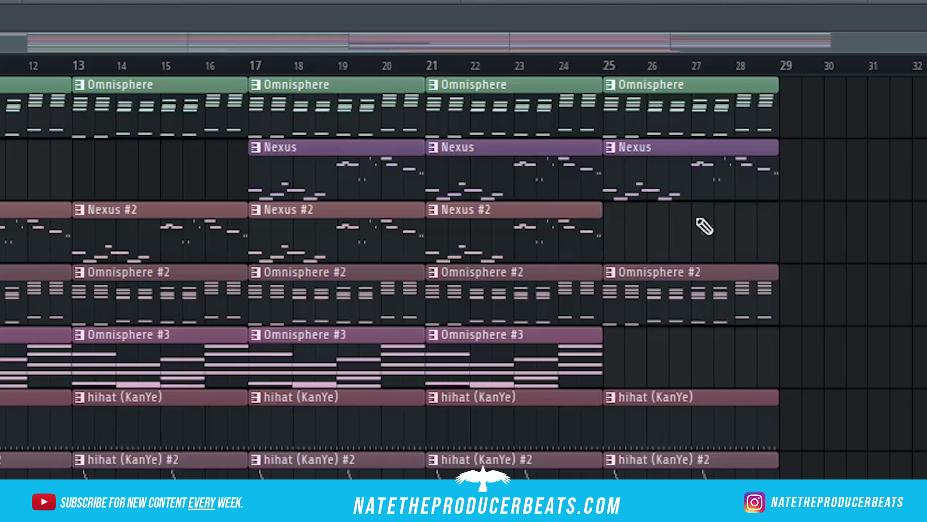
right_click(696, 174)
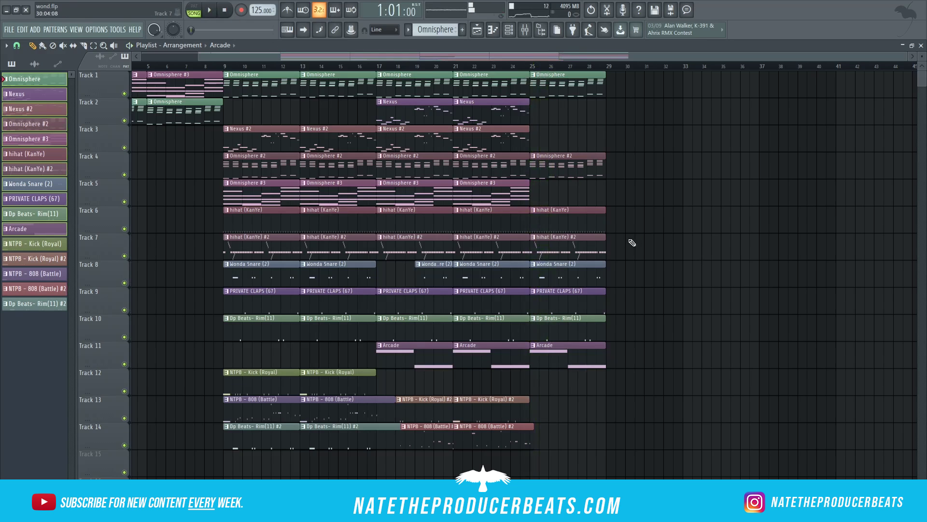
drag(563, 251, 640, 251)
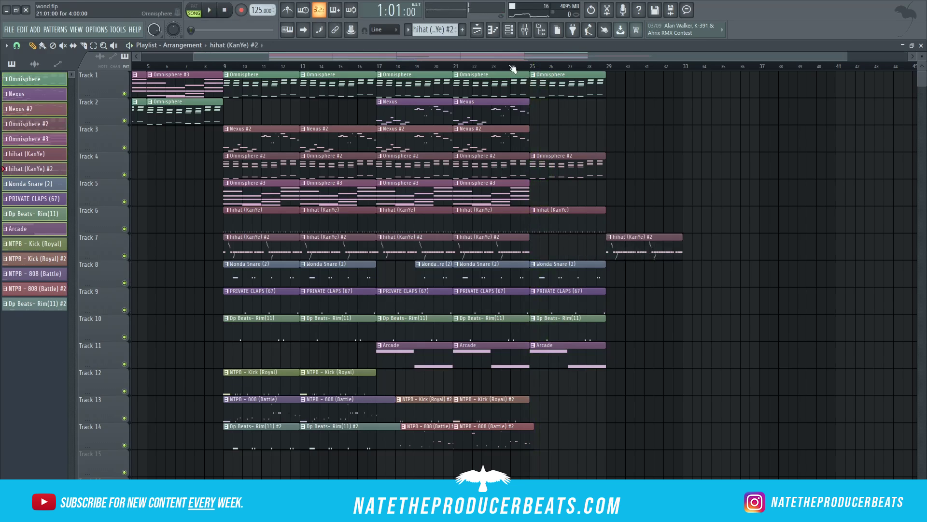
drag(710, 244, 715, 247)
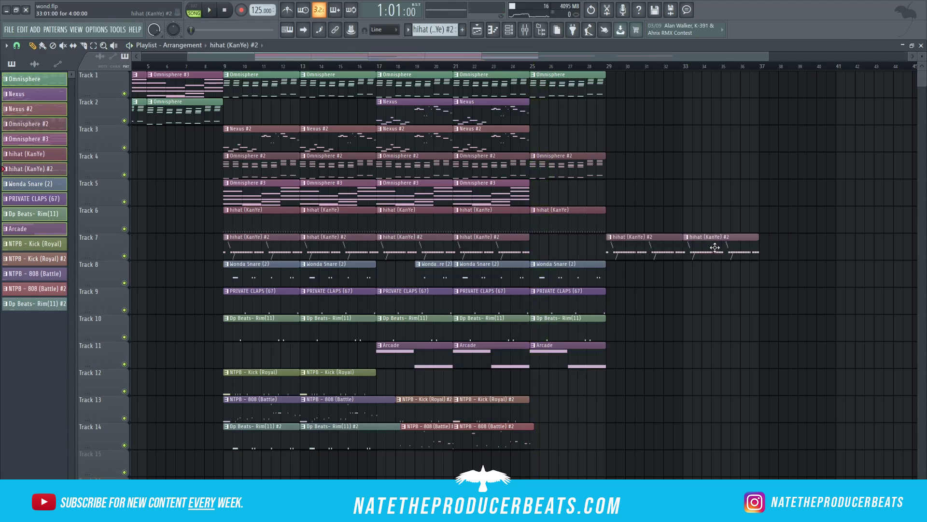
Step: Add NTPB – Kick (Royal) on Track 12 and NTPB – 808 (Battle) on Track 13 at bar 25, and delete the Arcade clip there
click(42, 261)
drag(44, 265, 568, 408)
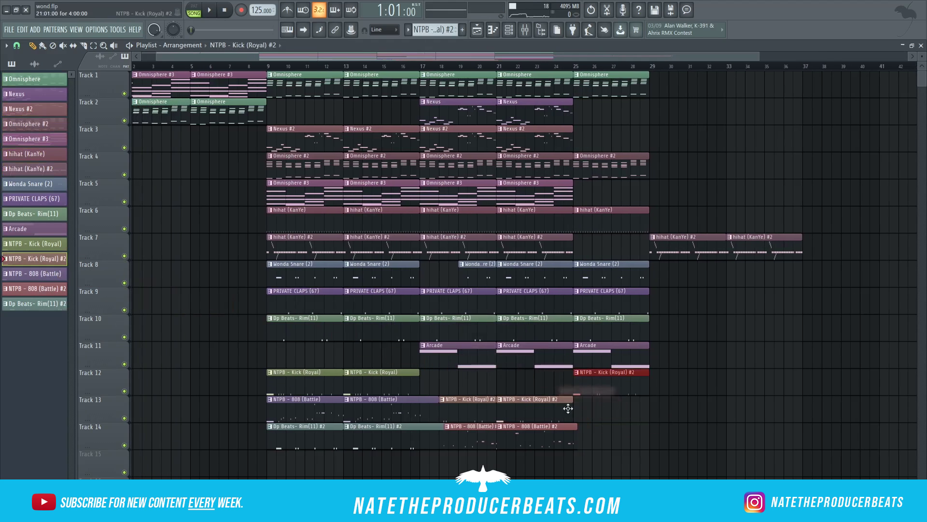
right_click(615, 374)
drag(38, 247, 588, 381)
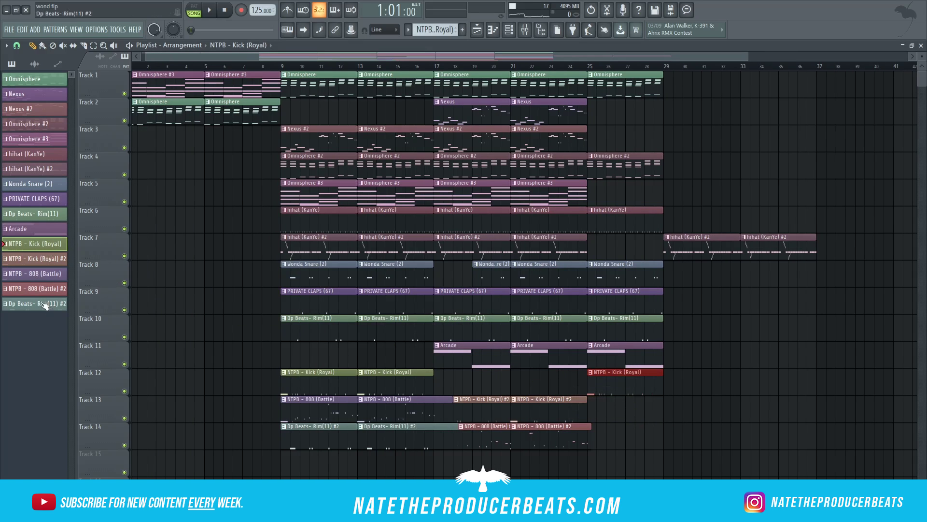
drag(46, 279, 594, 402)
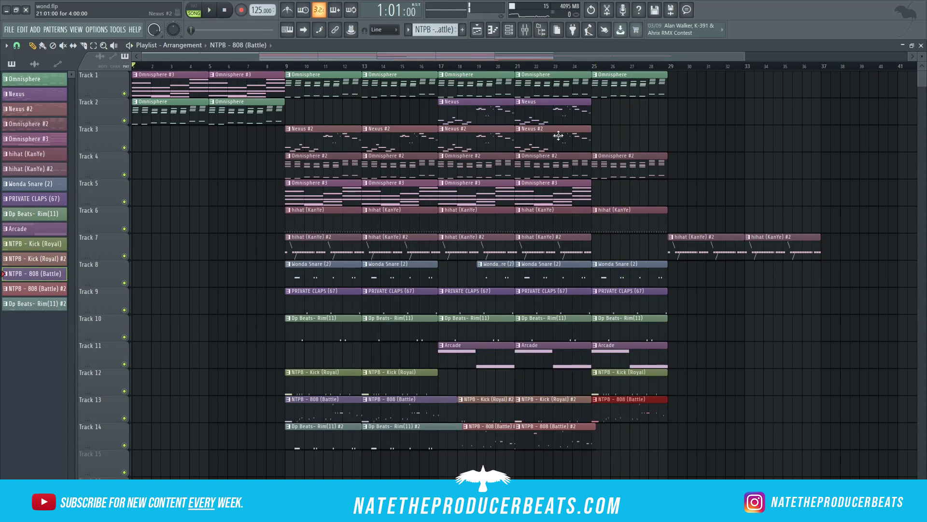
right_click(644, 363)
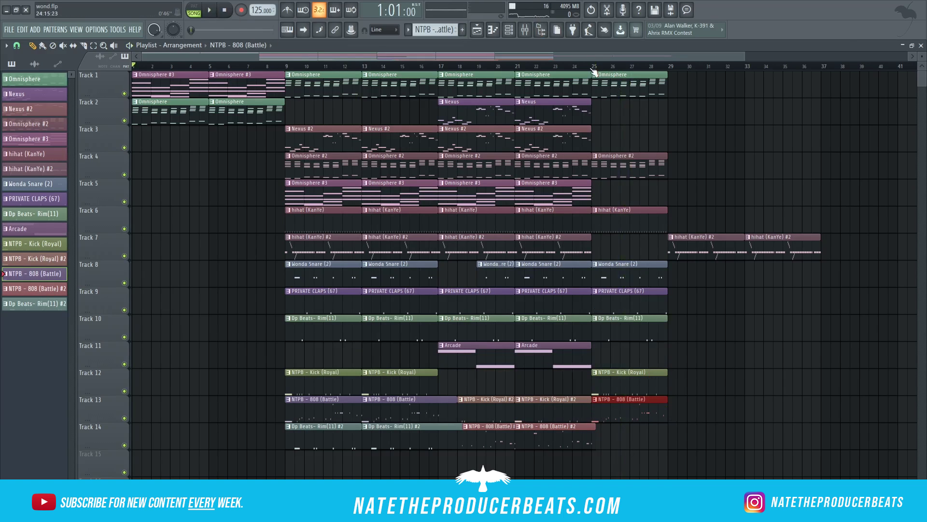
Step: Repeat Omnisphere, Omnisphere #2 and hihat (KanYe) at bar 29 on their tracks, and delete the hihat (KanYe) #2 clip there
click(662, 84)
click(670, 92)
click(636, 155)
click(676, 162)
click(647, 214)
mouse_move(695, 217)
mouse_down()
mouse_move(714, 217)
mouse_move(691, 217)
mouse_up()
right_click(689, 241)
Step: Repeat Wonda Snare (2), PRIVATE CLAPS (67), Dp Beats- Rim(11), NTPB – Kick (Royal) and NTPB – 808 (Battle) at bar 29 on their tracks
click(655, 268)
click(679, 271)
click(695, 329)
click(652, 382)
click(695, 382)
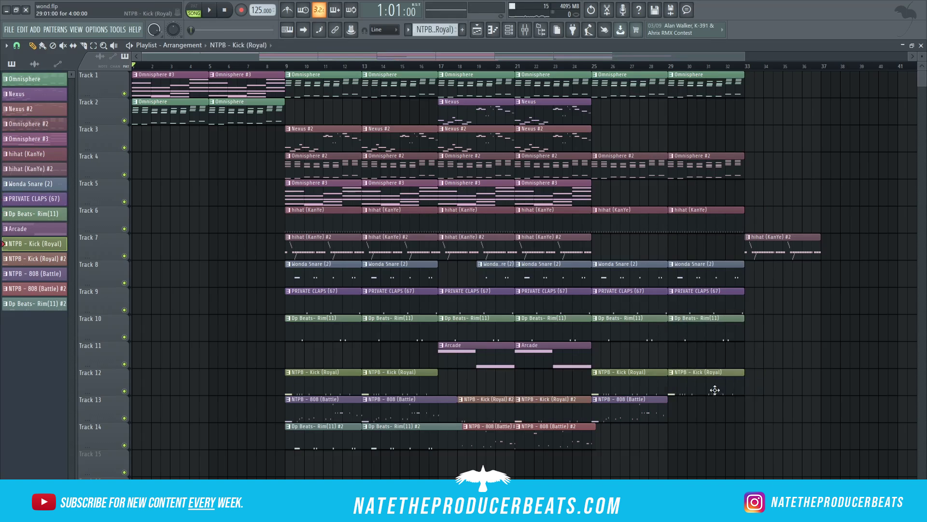
click(652, 408)
click(695, 408)
Step: Delete the hihat (KanYe) #2 clip at bar 33 and duplicate the whole bars 25–32 stack to start at bar 33
drag(627, 57, 750, 57)
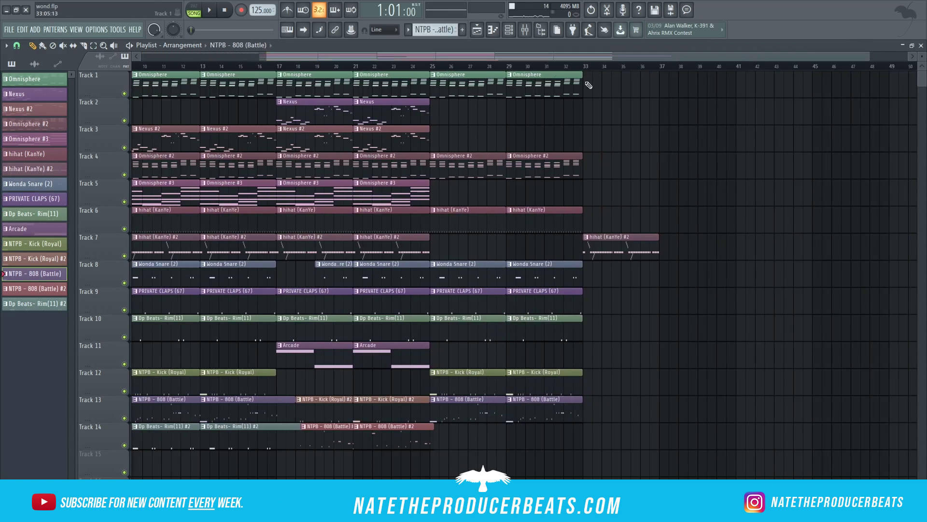
right_click(622, 254)
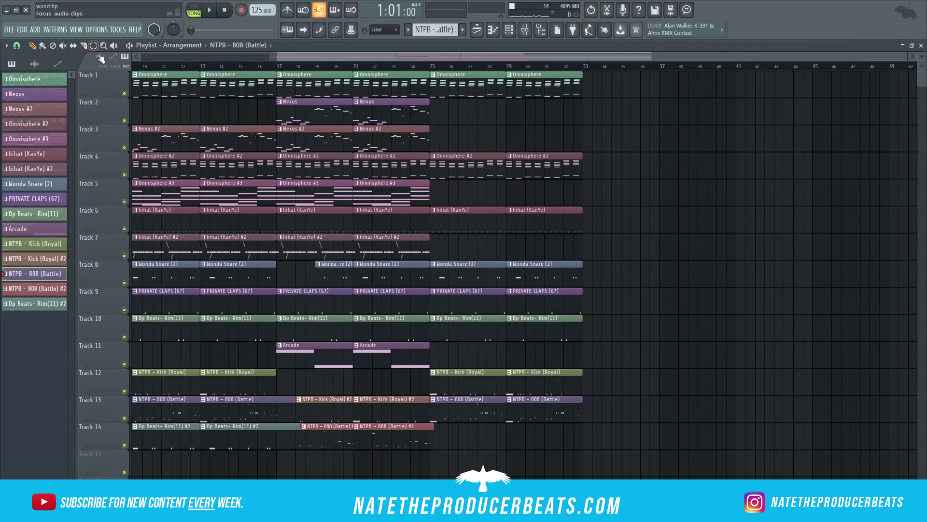
drag(659, 476, 476, 92)
key(ctrl+b)
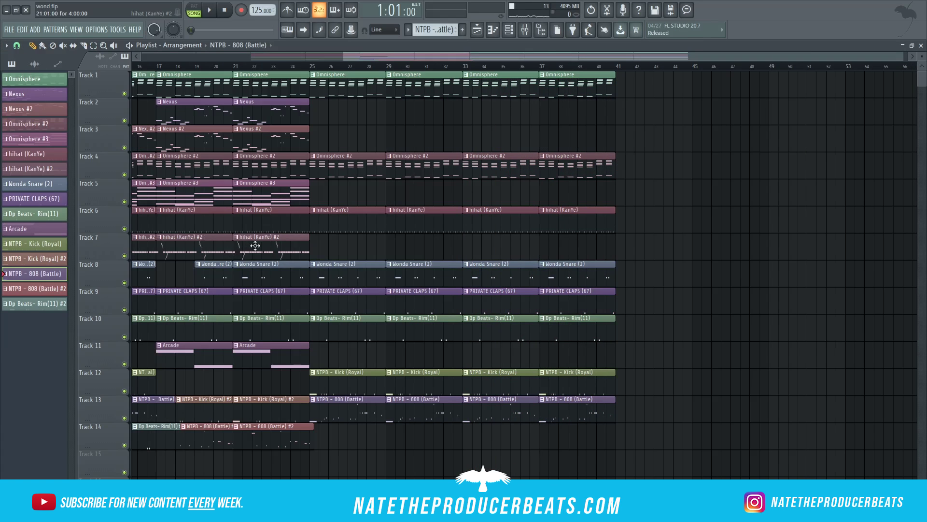
Step: Add a hihat (KanYe) #2 clip at bar 33 on Track 7
click(255, 244)
click(475, 246)
drag(504, 247, 495, 248)
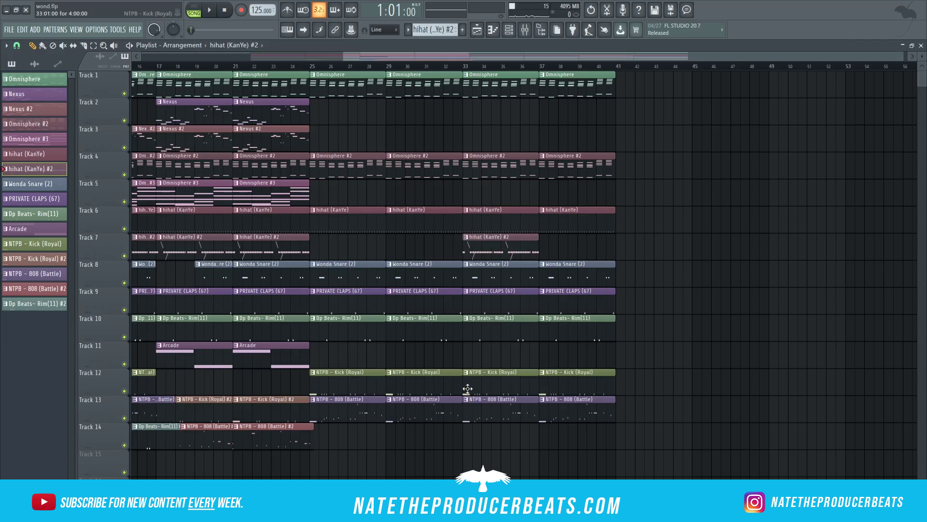
Step: Delete the NTPB – 808 (Battle) clips at bars 33 and 37 and the NTPB – Kick (Royal) clip at bar 37
right_click(502, 419)
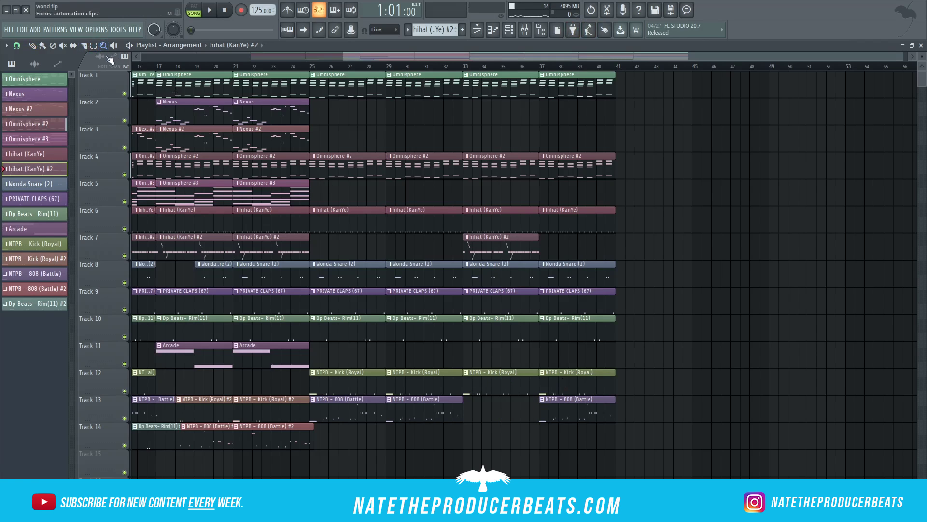
right_click(593, 414)
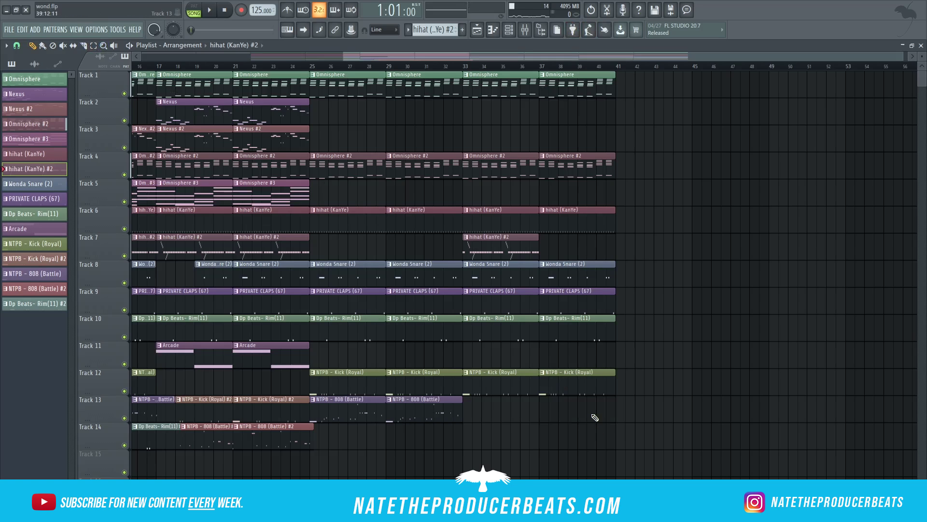
right_click(591, 385)
Step: Move the bars 33–40 stack to start at bar 41, and fill bars 33–40 with a duplicate of the bars 25–32 stack
click(93, 45)
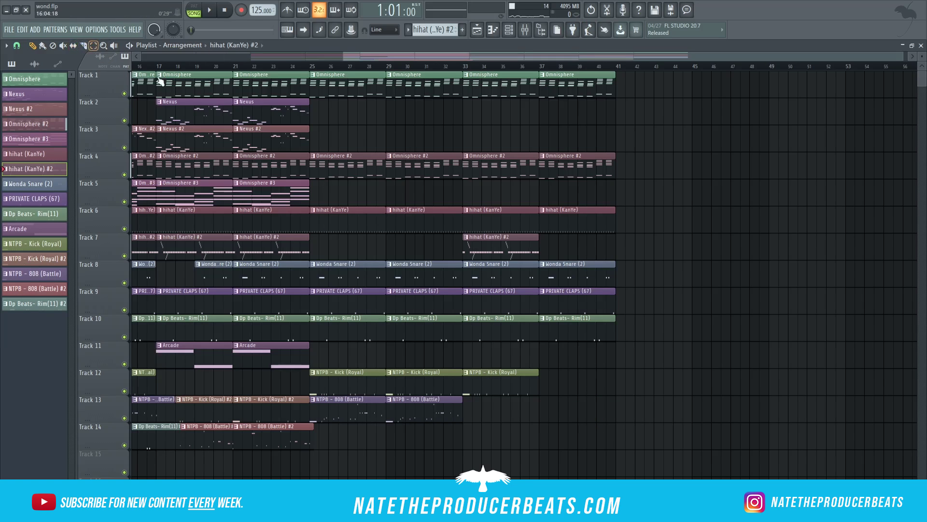
drag(658, 432, 487, 82)
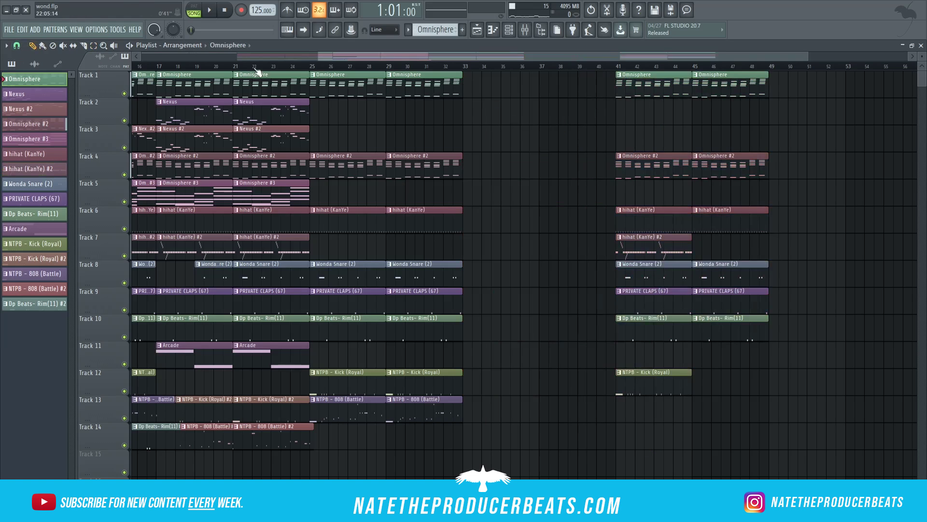
drag(490, 444, 351, 89)
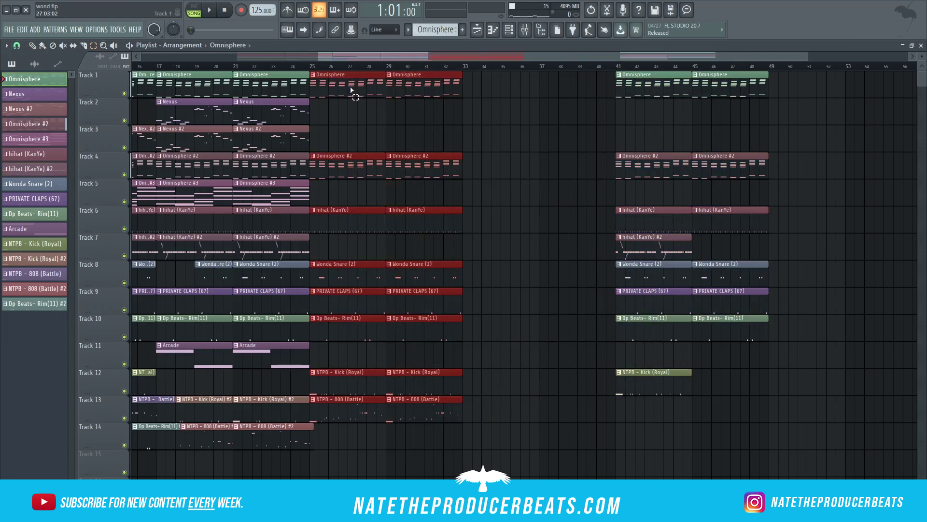
key(ctrl+b)
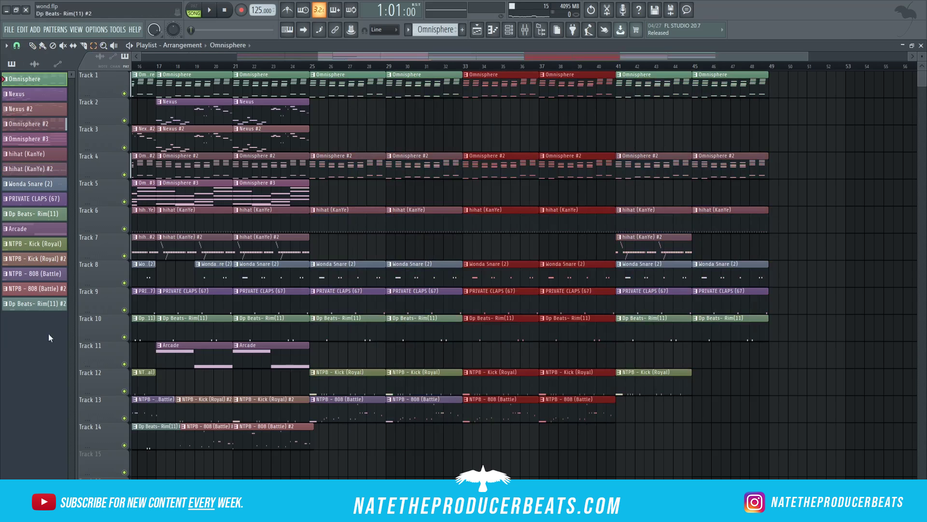
Step: Delete the NTPB – Kick (Royal) and NTPB – 808 (Battle) clips at bars 33 and 37
click(32, 45)
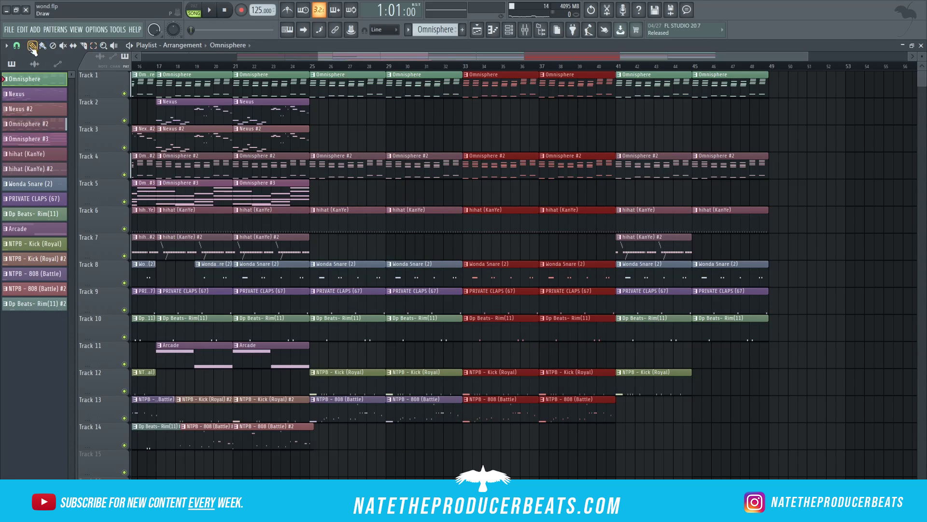
click(478, 429)
right_click(502, 411)
right_click(503, 382)
right_click(570, 382)
right_click(585, 411)
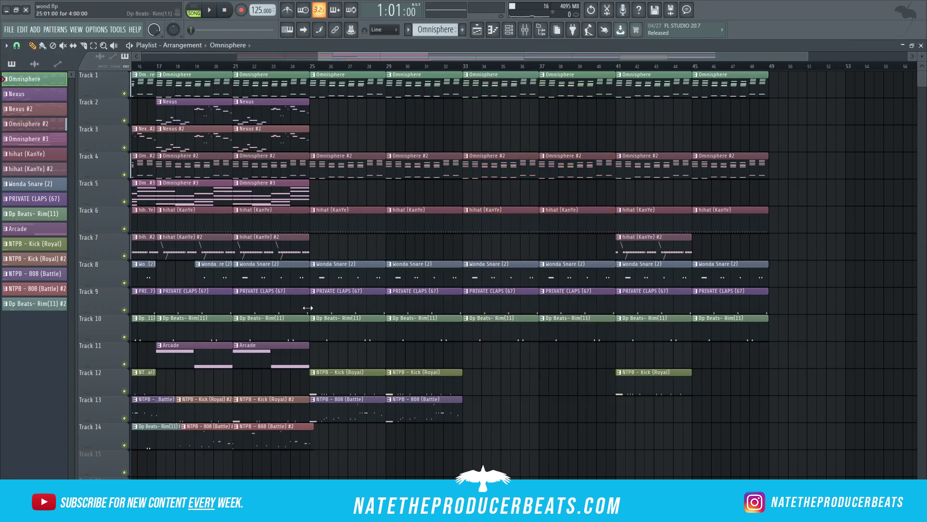
Step: Add NTPB – Kick (Royal) #2 at bars 33 and 37 on Track 12
click(48, 261)
scroll(477, 370, left, 1)
click(477, 373)
click(583, 384)
drag(584, 384, 574, 384)
Step: Add NTPB – 808 (Battle) #2 at bars 33 and 37 on Track 13, and hihat (KanYe) #2 at bar 33 on Track 7
click(49, 288)
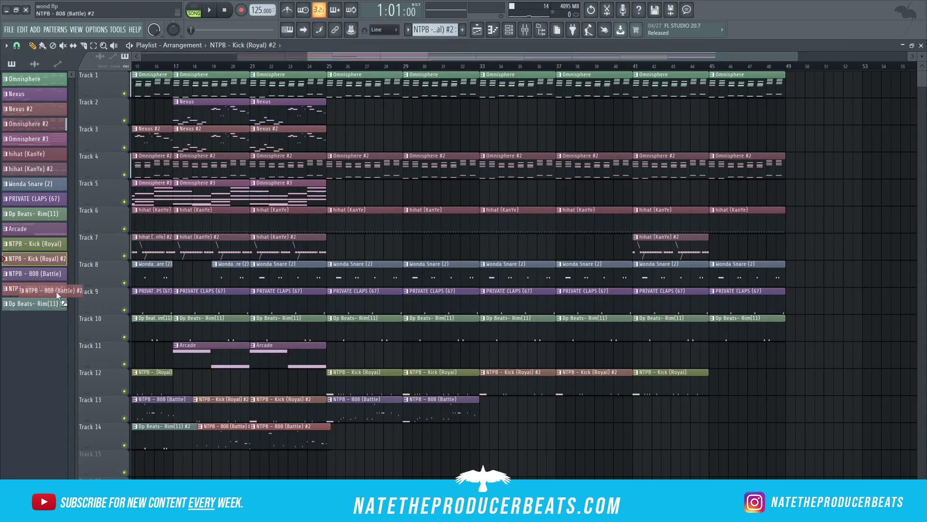
scroll(494, 404, left, 1)
click(494, 403)
click(610, 413)
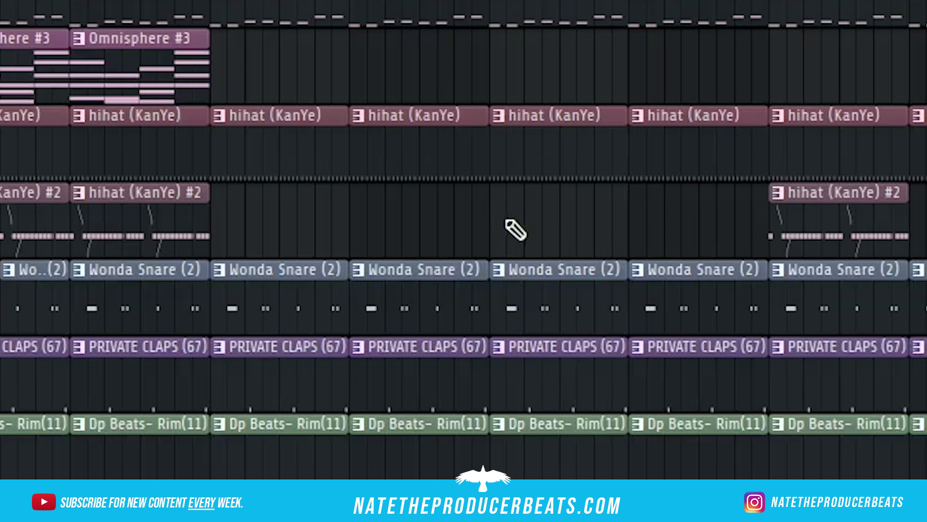
click(533, 250)
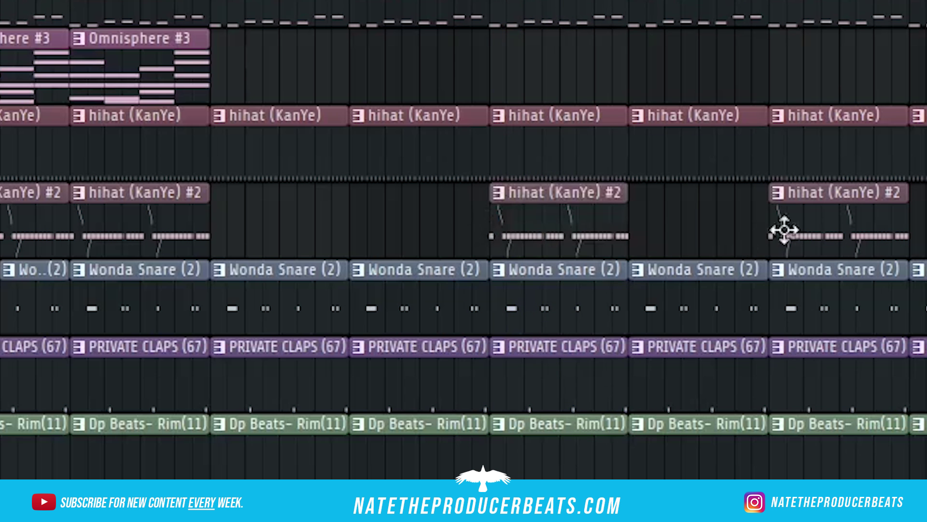
Step: Move the second hihat (KanYe) #2 clip back beside the bar 33 one, and add two-bar Nexus clips at bars 33 and 39 on Track 2
drag(645, 243, 594, 251)
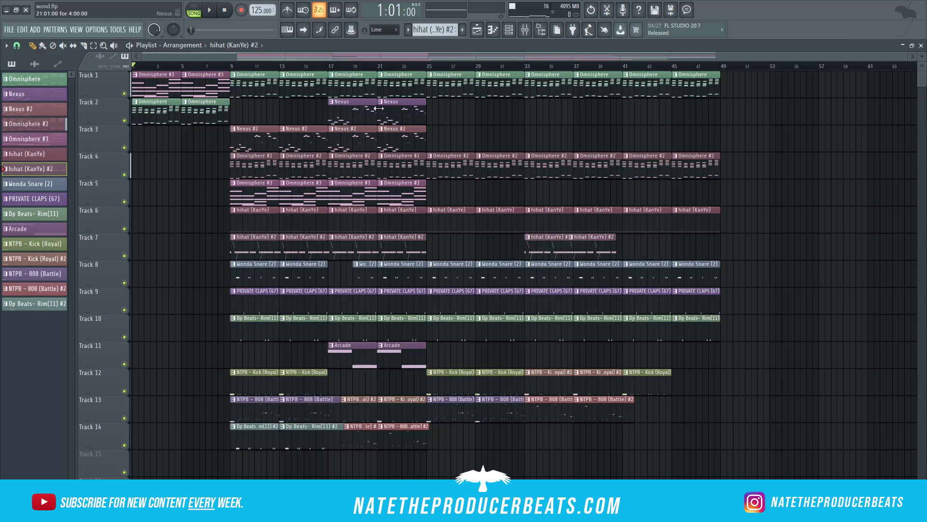
click(357, 110)
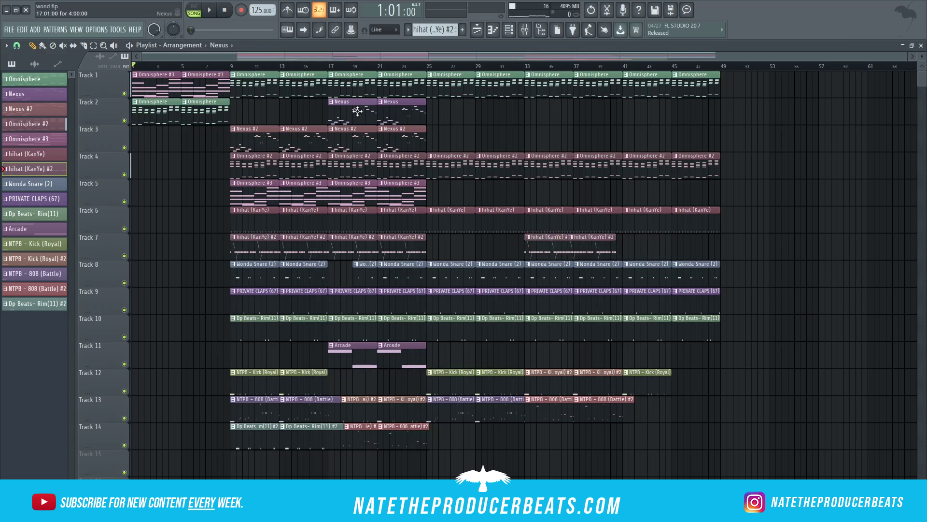
click(529, 115)
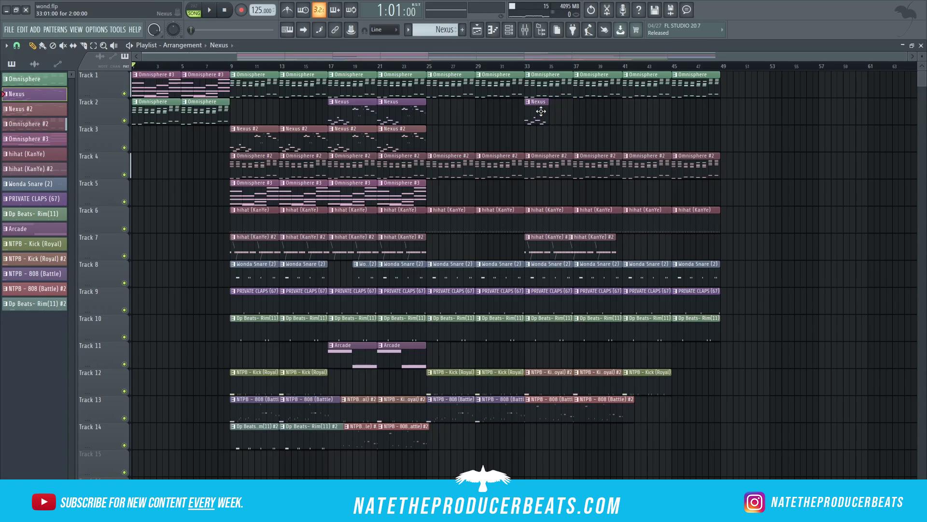
click(580, 113)
mouse_move(596, 119)
mouse_down()
mouse_move(618, 118)
mouse_move(595, 122)
mouse_up()
Step: Add Nexus #2 clips shortened to two bars at bars 33 and 39 on Track 3, and play the section from bar 33
click(525, 66)
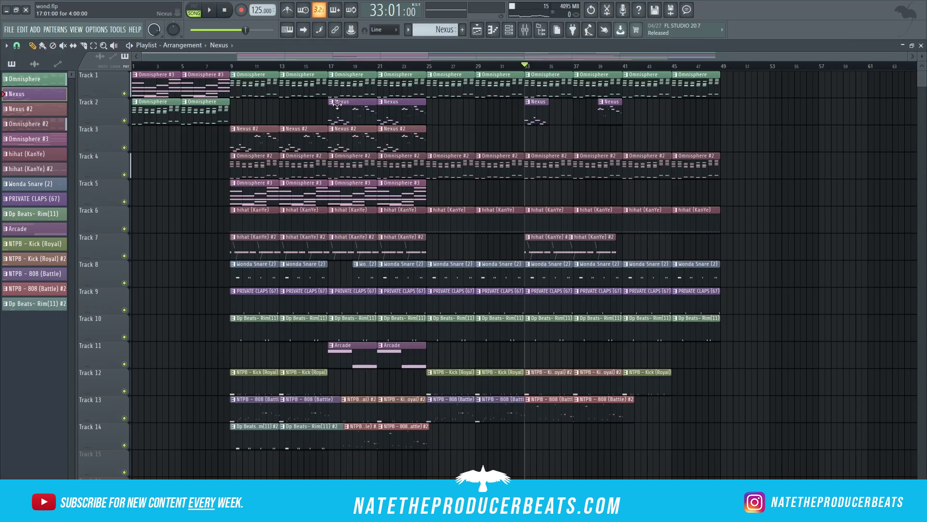
click(335, 140)
click(534, 141)
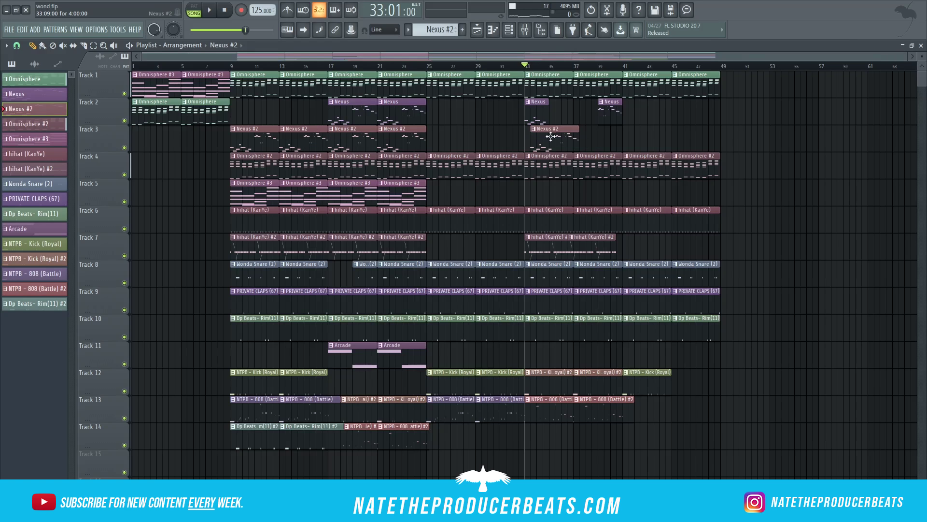
drag(570, 138, 546, 145)
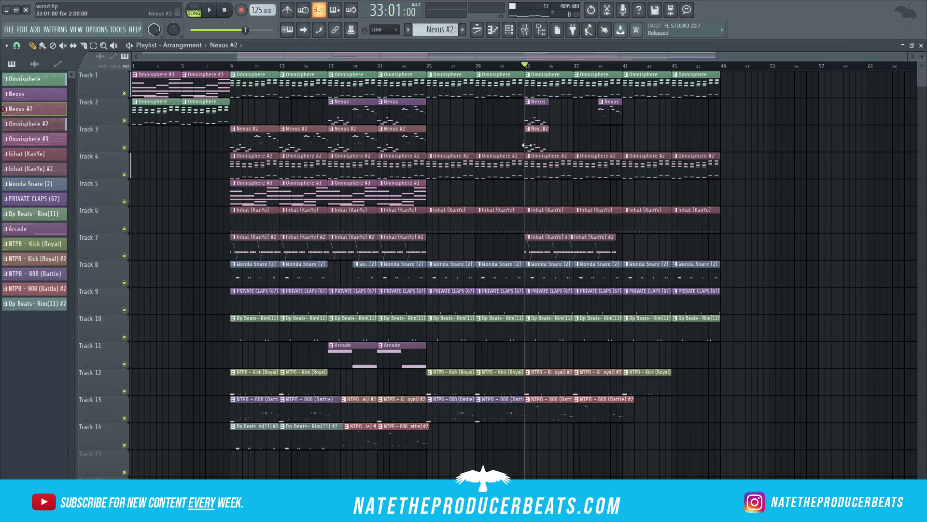
click(602, 143)
mouse_move(604, 140)
mouse_down()
mouse_move(580, 146)
mouse_move(622, 140)
mouse_move(605, 144)
mouse_up()
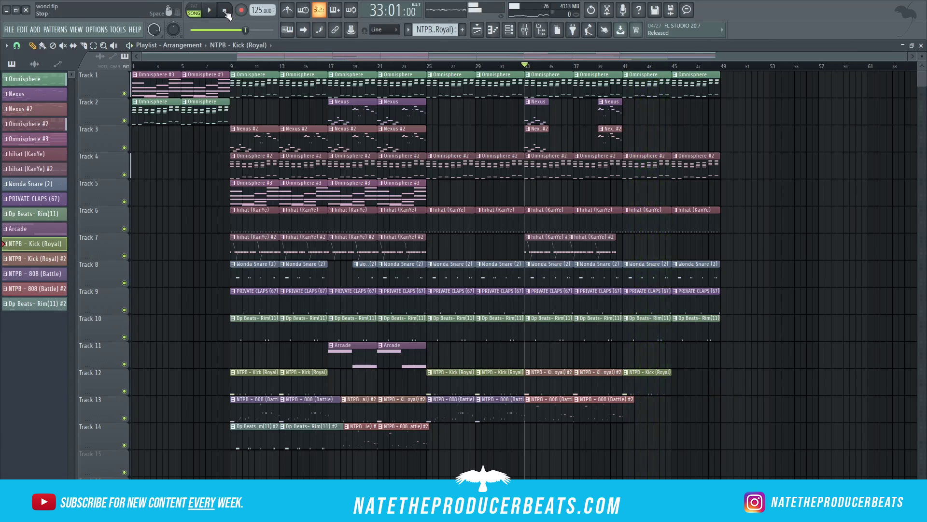
click(225, 10)
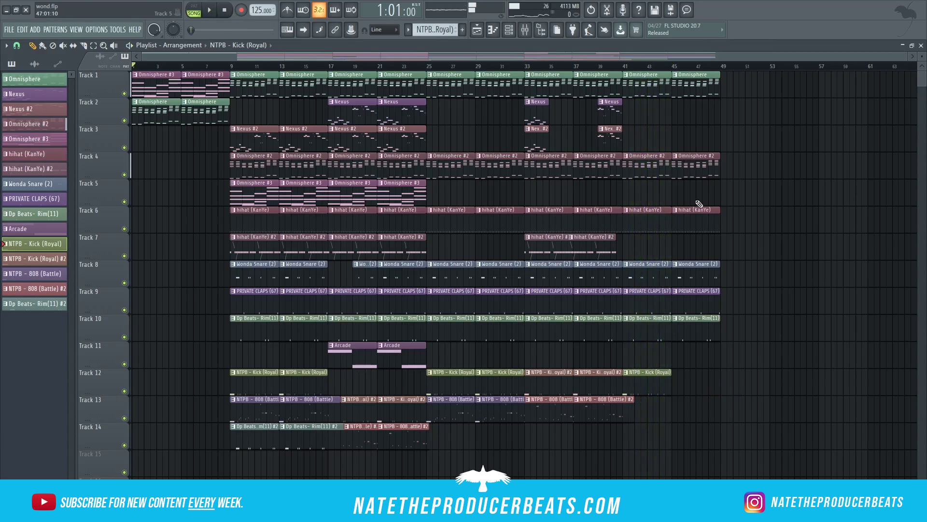
Step: Add a two-bar NTPB – Kick (Royal) clip at bar 45 on Track 12, and place an Omnisphere #3 clip on Track 5
click(679, 383)
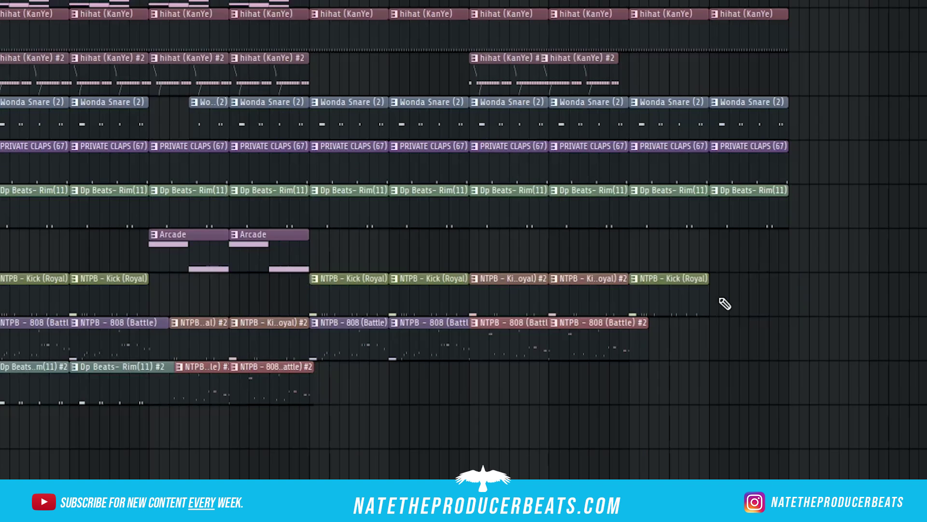
drag(785, 291, 747, 323)
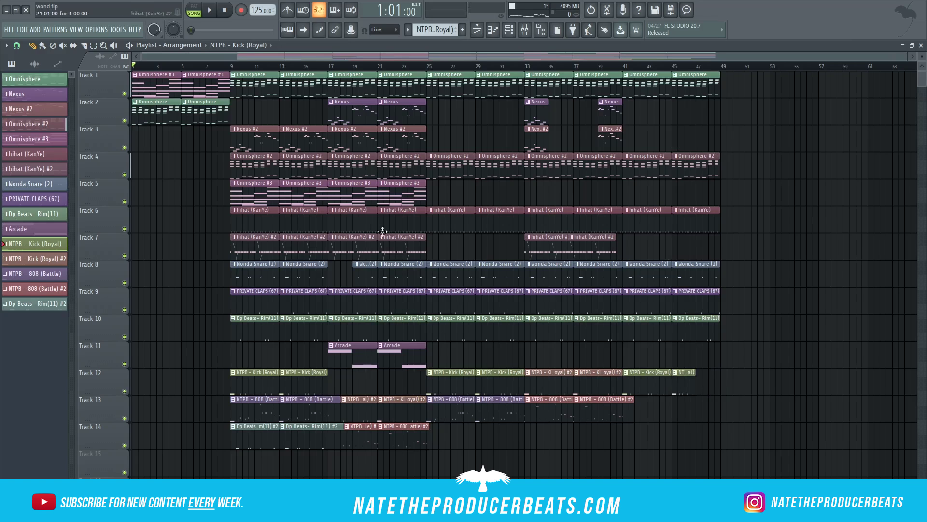
click(393, 200)
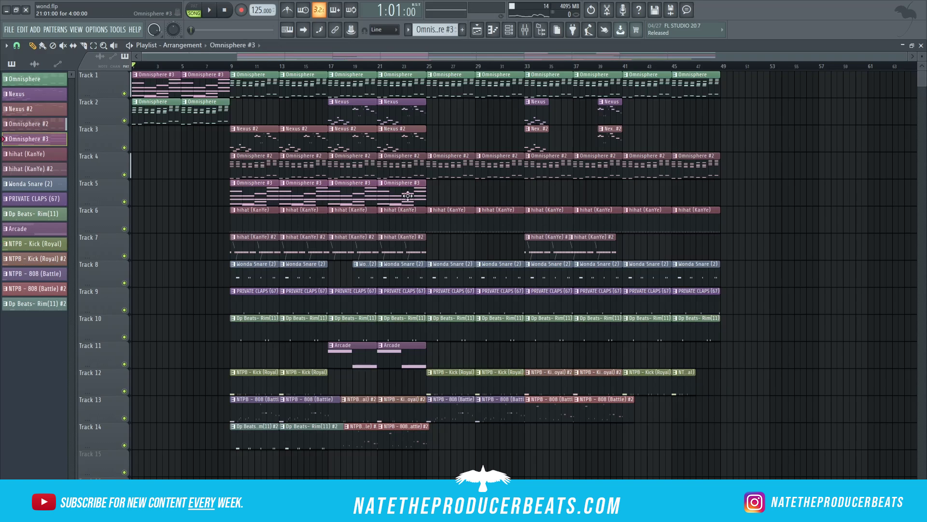
click(681, 198)
Step: Reduce the new Omnisphere #3 clip to bar 48 only, and trim the last hihat, snare, claps and rim clips to end at bar 48
drag(671, 198, 707, 231)
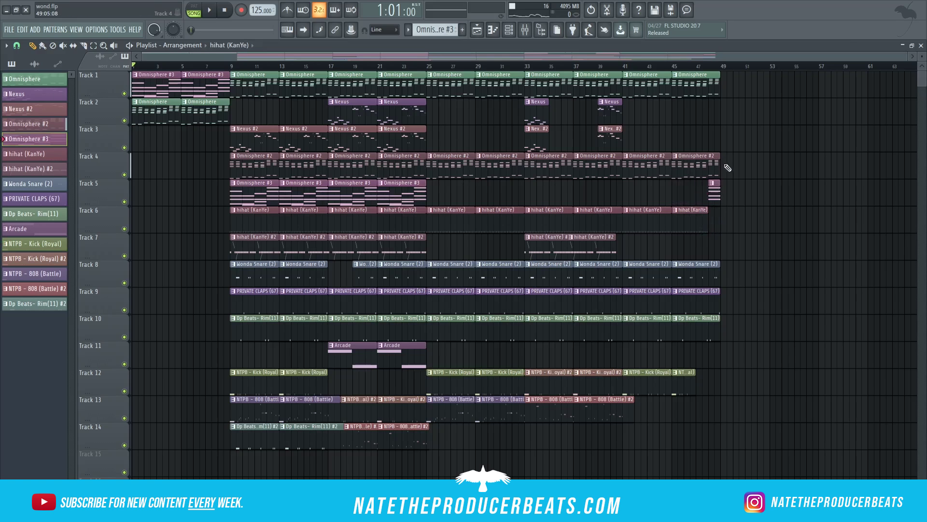
drag(719, 276, 708, 276)
click(717, 302)
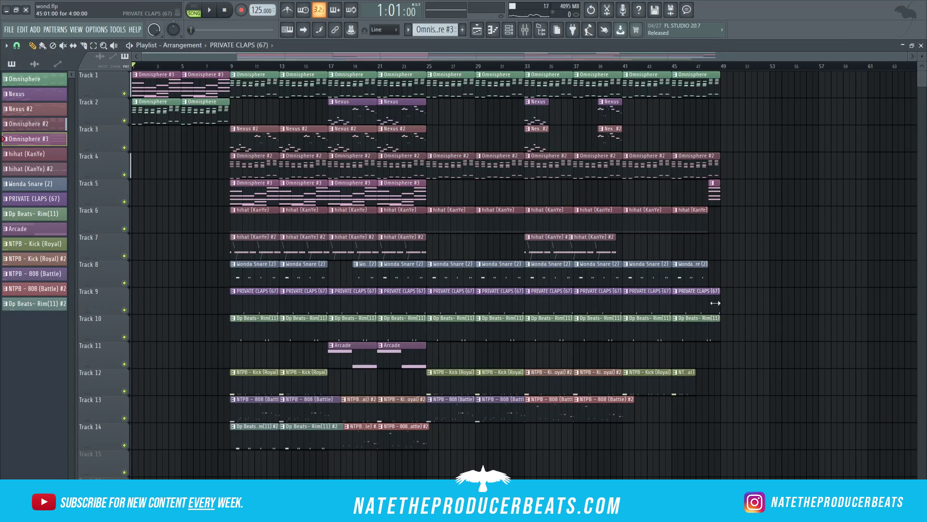
drag(721, 331, 718, 333)
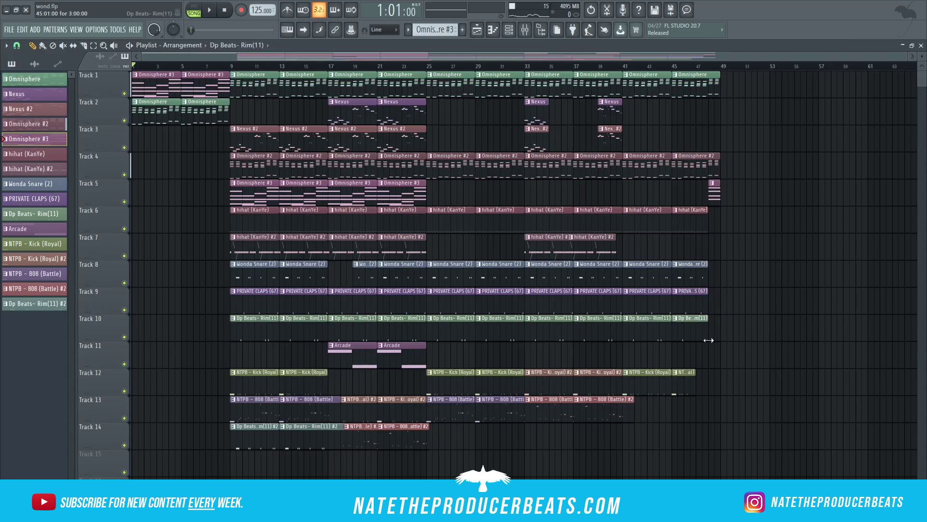
Step: Duplicate the whole bars 9–48 section to bar 49, and duplicate the bars 9–24 section to bar 89
click(93, 46)
drag(776, 477, 263, 72)
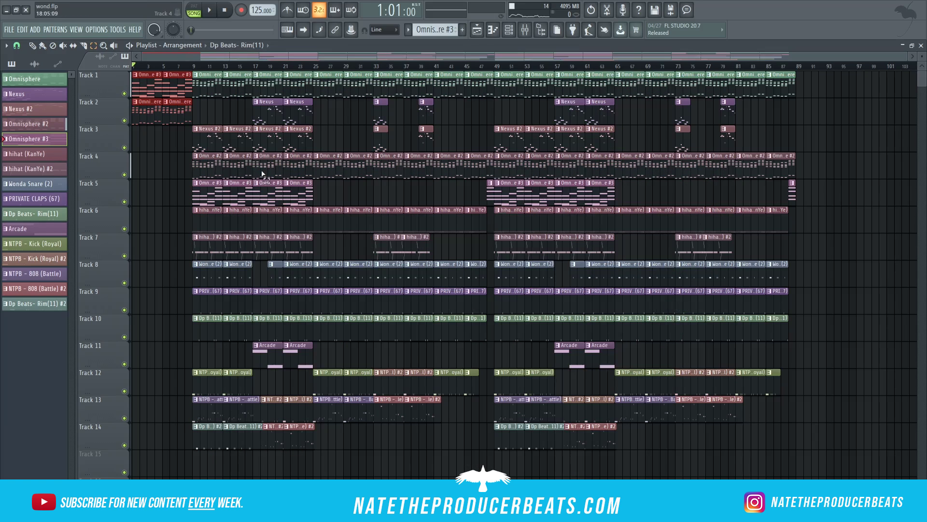
drag(305, 474, 205, 73)
key(ctrl+b)
drag(363, 142, 842, 144)
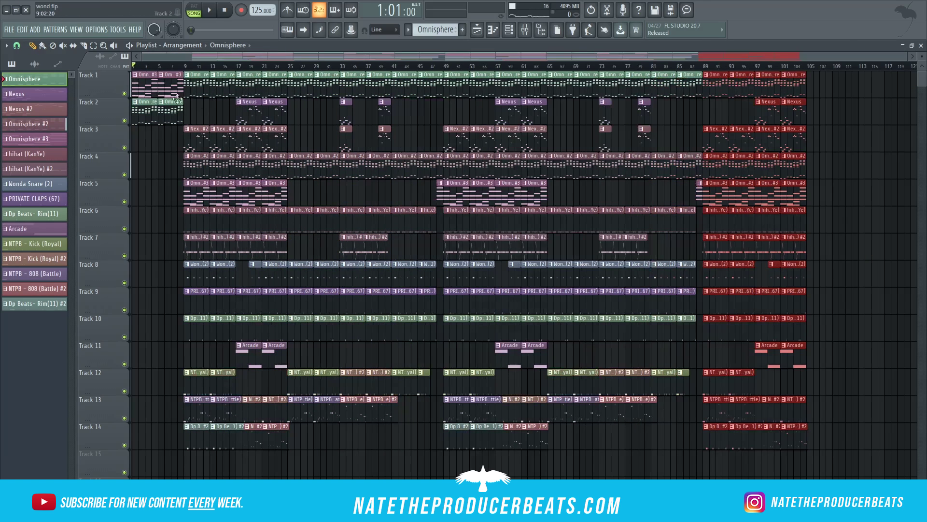
Step: Place a copy of the bars 1–8 Omnisphere intro clips at bar 105 as the outro
drag(166, 148, 150, 95)
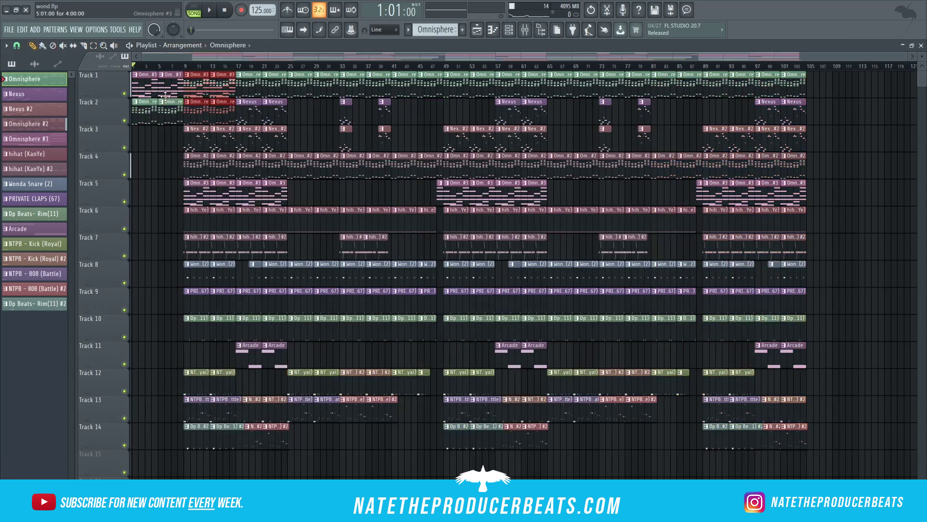
scroll(845, 256, down, 1)
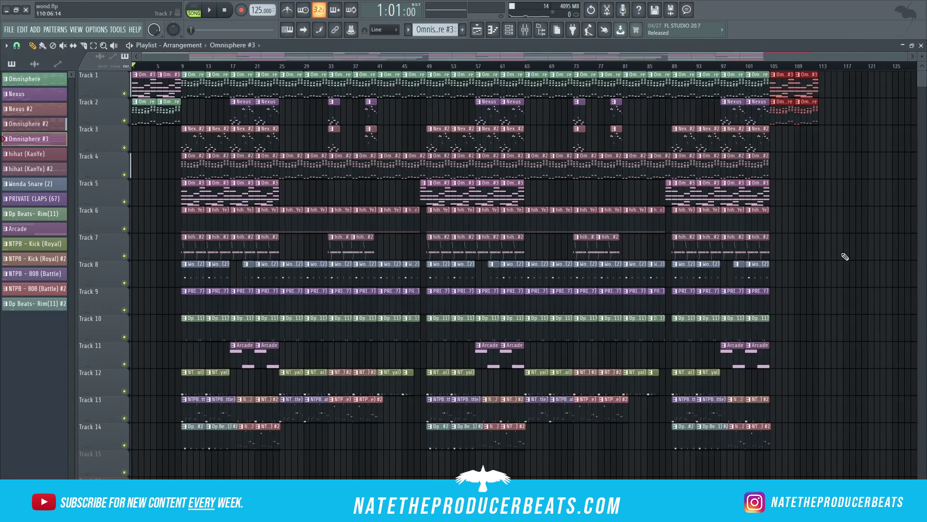
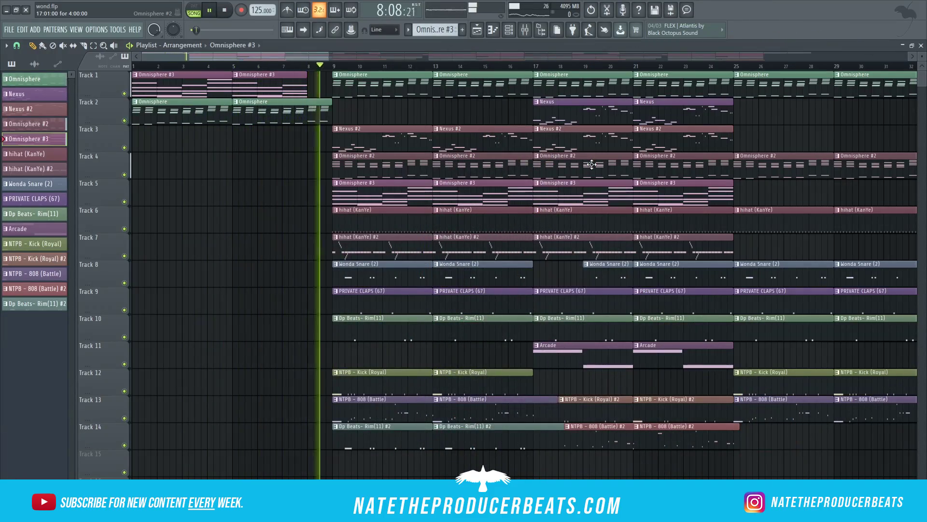
Step: Set up Neutron 3 Elements on mixer Insert 17 and audition its kick presets Clean Up and Fatten and Kick Enhancer
key(F9)
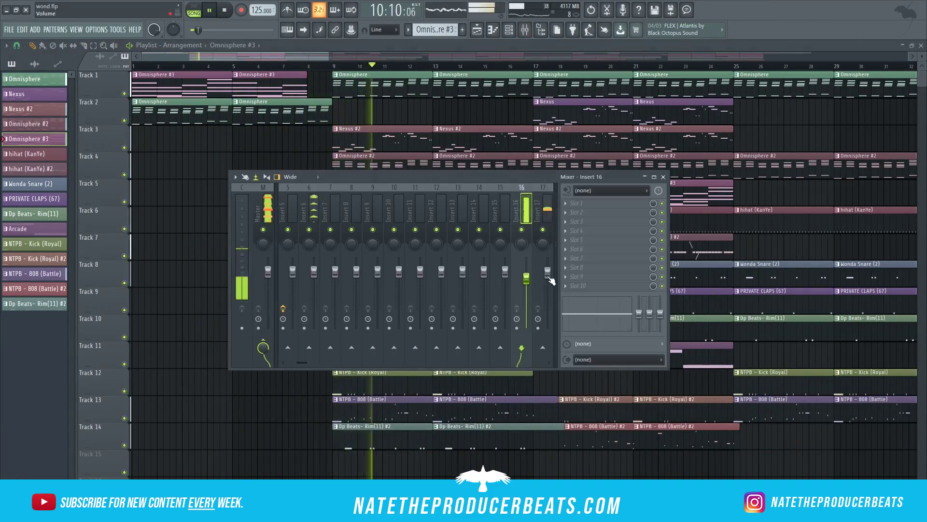
key(F9)
key(F5)
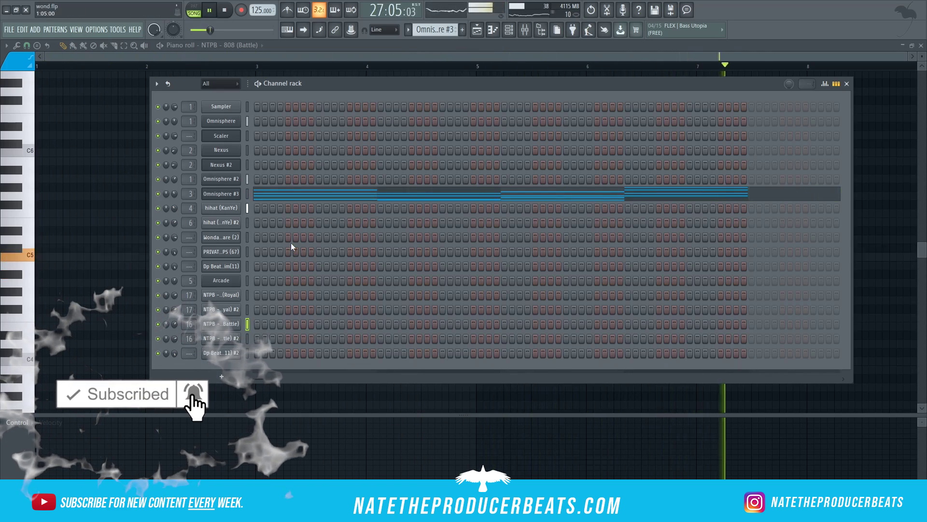
click(525, 30)
click(263, 207)
click(566, 203)
mouse_move(639, 214)
click(704, 17)
double_click(367, 191)
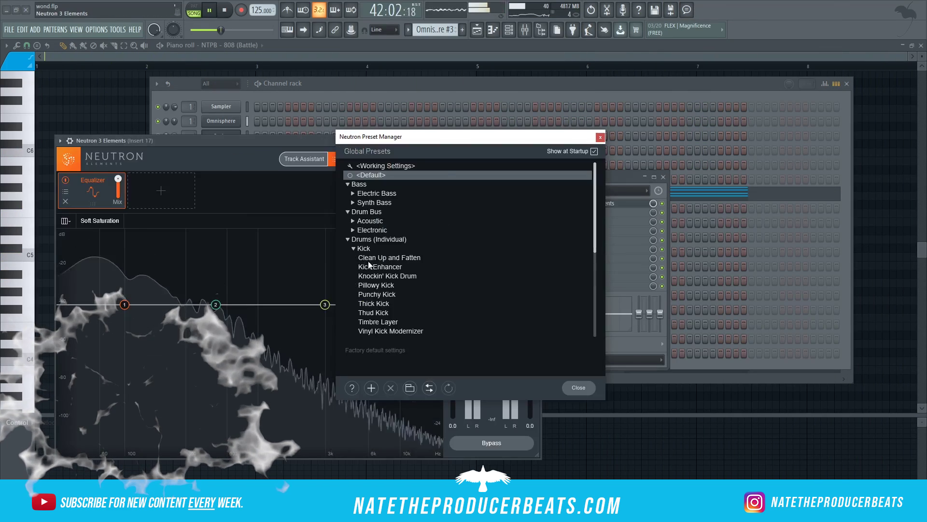
click(370, 260)
click(403, 267)
Step: Open Ozone 8 on the Master track and audition the Brighten Overall Mix, Clean Low End and Clear Transients presets
click(627, 174)
click(251, 211)
click(615, 205)
click(449, 247)
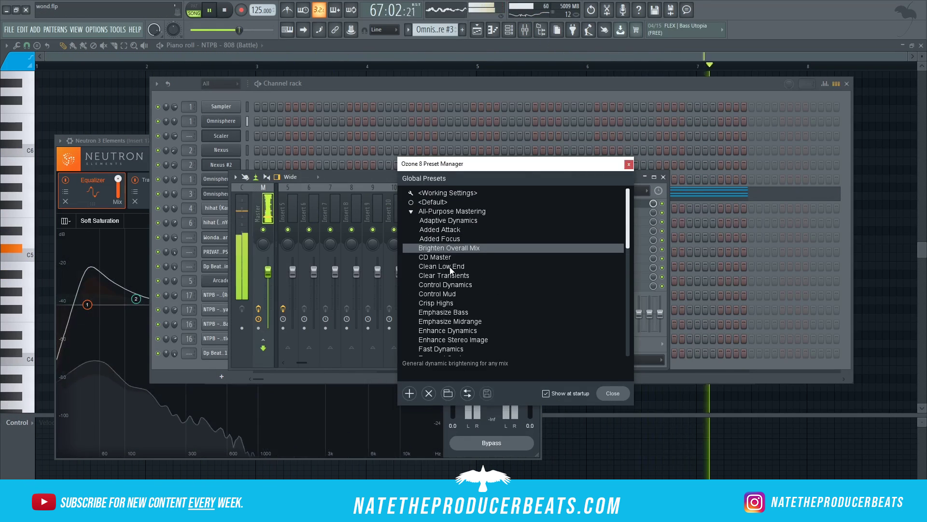
click(452, 266)
click(459, 275)
Step: Audition Ozone 8's Control Dynamics and Enhance Stereo Image presets, and return to Brighten Overall Mix
click(598, 99)
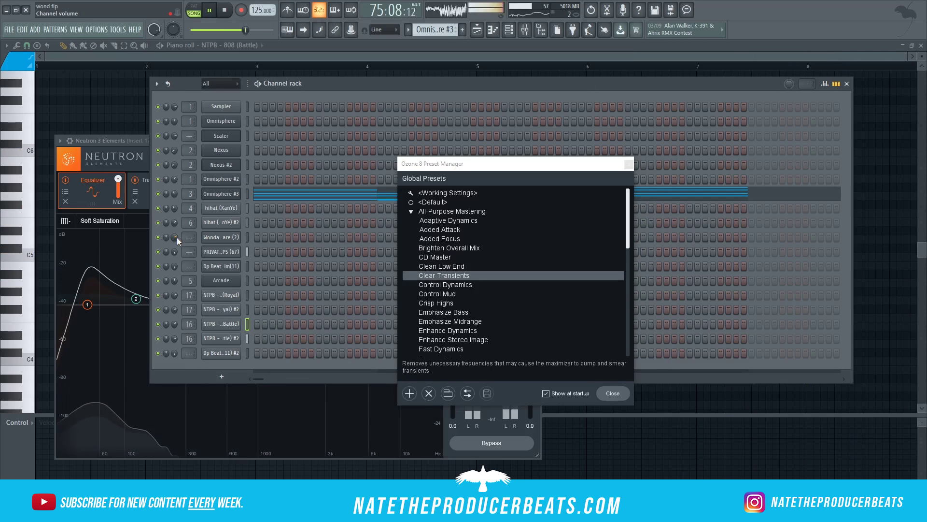
click(439, 284)
click(462, 339)
scroll(462, 339, down, 2)
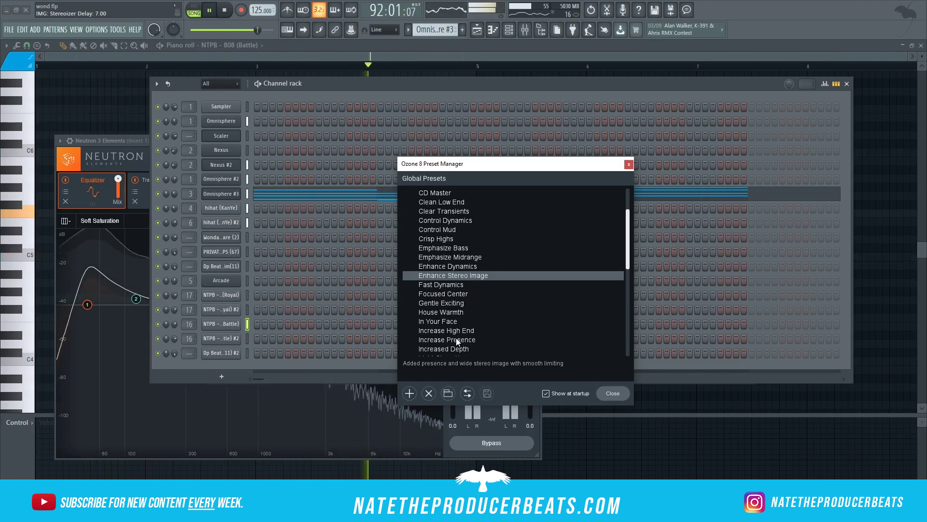
scroll(445, 271, up, 2)
click(456, 248)
Step: Audition Neutron's Thud Kick, Thick Kick, Pillowy Kick and Clean Up and Fatten presets, and load Knockin' Kick Drum
click(508, 30)
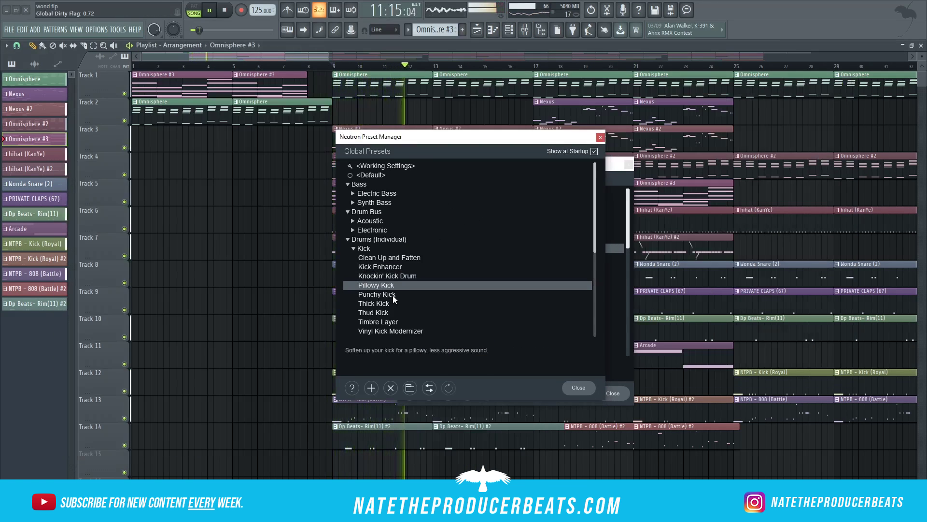
click(374, 312)
click(374, 304)
click(376, 285)
click(390, 258)
click(387, 276)
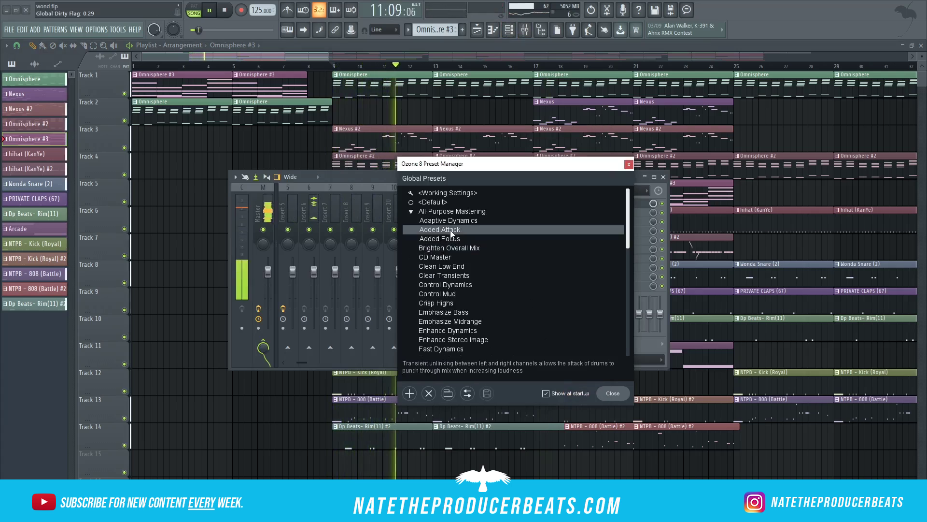
Step: Audition Ozone 8 mastering presets from Adaptive Dynamics, Control Mud and Enhance Dynamics down to Light Clean Up
click(451, 220)
click(457, 294)
click(470, 330)
scroll(476, 328, down, 2)
click(471, 321)
scroll(480, 338, down, 1)
click(464, 321)
click(460, 340)
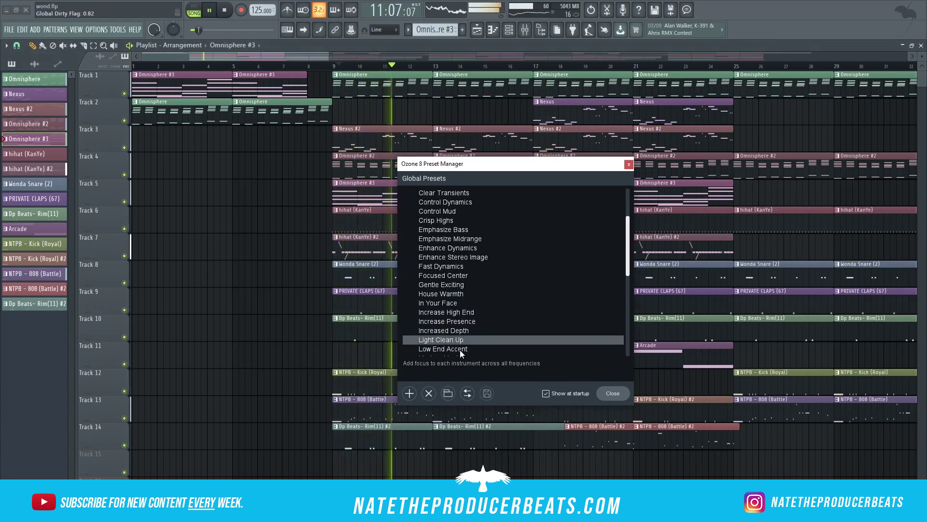
Step: Audition the remaining Ozone 8 all-purpose mastering presets, and go back to Added Attack
scroll(460, 348, down, 3)
click(457, 276)
click(455, 285)
click(454, 294)
click(450, 321)
click(437, 312)
scroll(431, 324, down, 1)
click(451, 347)
scroll(448, 338, down, 1)
click(444, 330)
scroll(459, 319, up, 9)
click(478, 275)
click(481, 239)
click(476, 229)
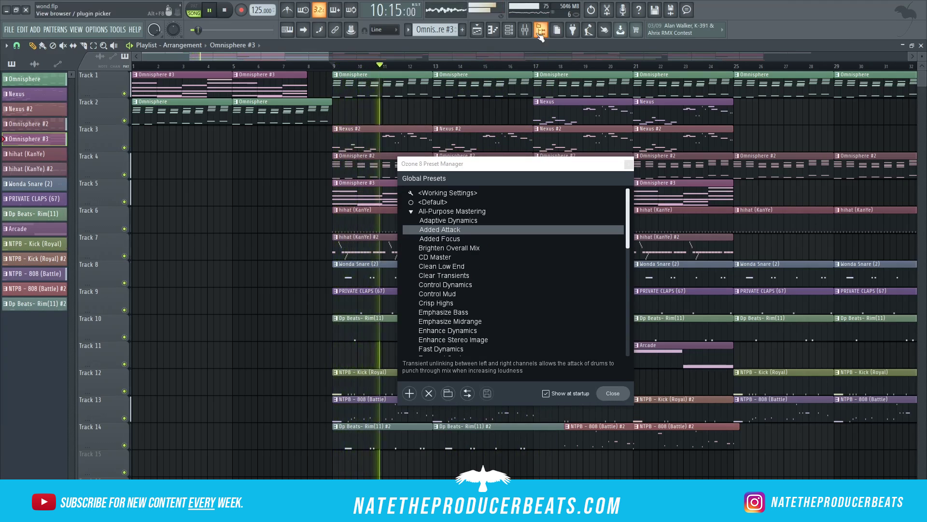
Step: Play the song from bar 9 and review the kick channel's routing and the mixer levels
click(509, 29)
double_click(188, 295)
click(235, 66)
click(334, 66)
click(525, 29)
click(290, 207)
click(509, 30)
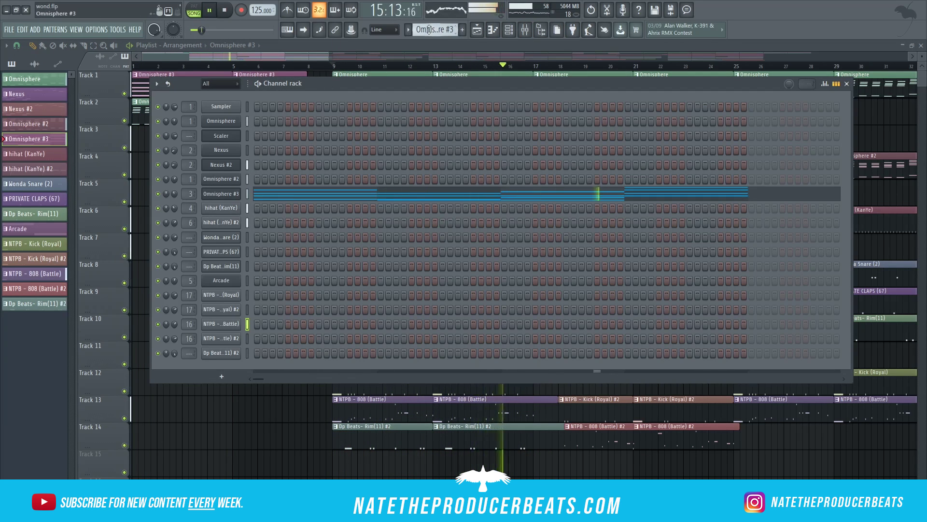
Step: Switch to the Omnisphere pattern and look over the mixer effects and the piano roll
scroll(429, 29, up, 4)
click(525, 29)
click(620, 205)
drag(317, 213, 322, 213)
click(524, 29)
click(508, 29)
click(493, 29)
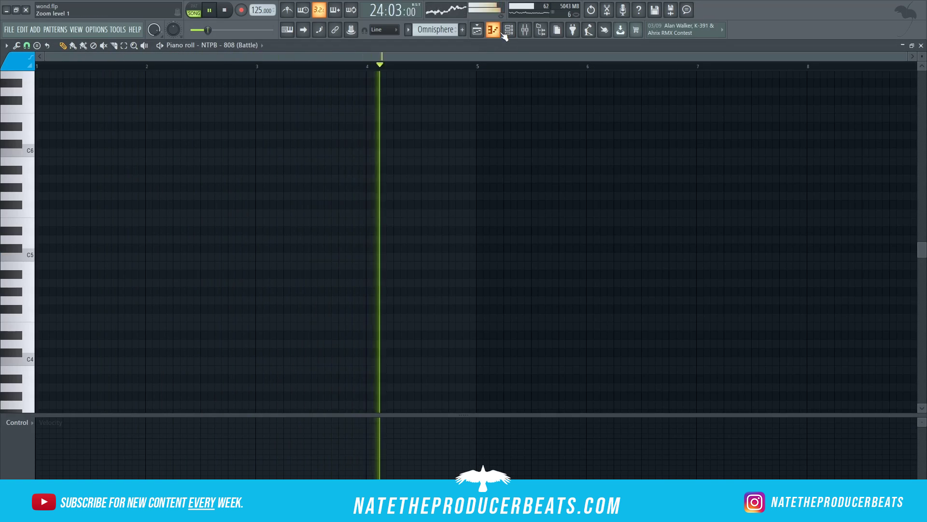
Step: Audition Adaptive Dynamics, Brighten Overall Mix and CD Master in Ozone 8 on the Master track, and load Control Mud
click(508, 29)
click(524, 30)
click(267, 209)
click(620, 205)
click(528, 126)
click(448, 220)
click(449, 247)
click(435, 257)
click(437, 293)
Step: Move the Ozone 8 preset list clear of the mixer and raise Insert 17's volume slightly
click(525, 29)
drag(473, 159, 541, 308)
click(550, 269)
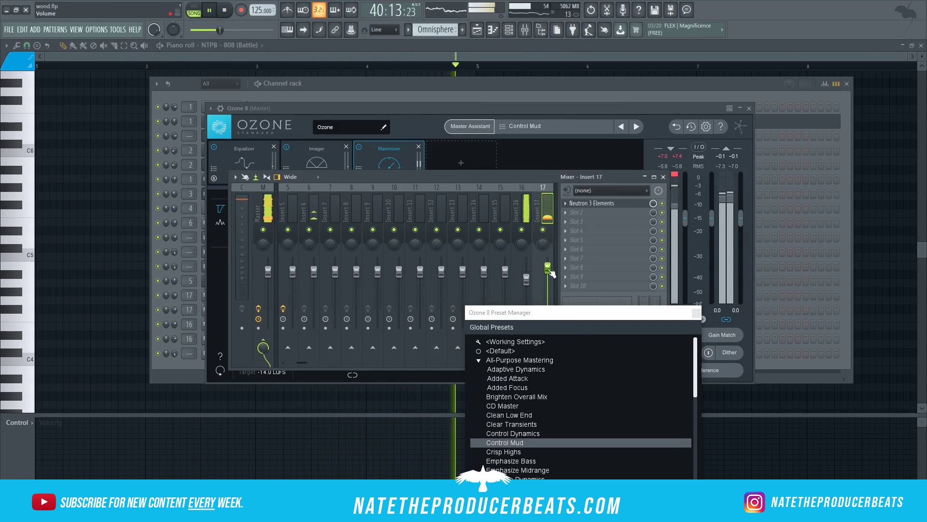
click(402, 88)
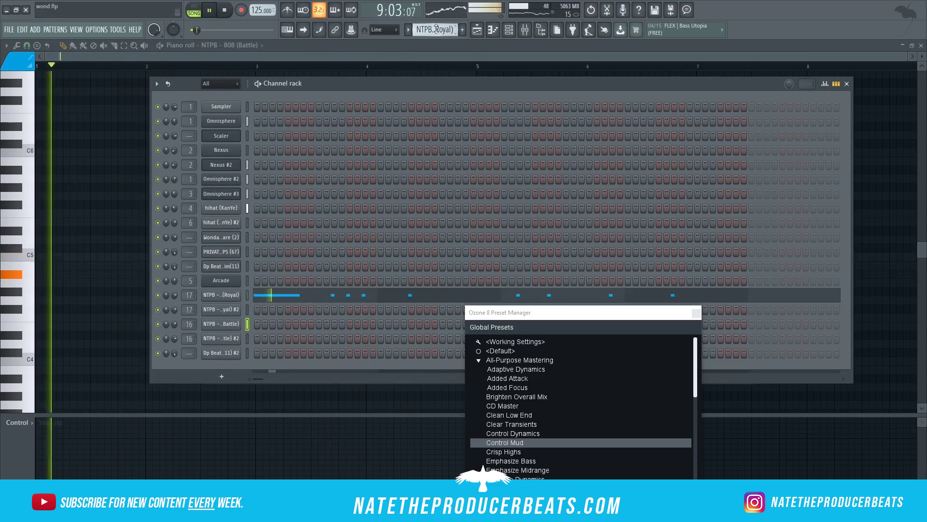
Step: Open the NTPB – Kick (Royal) notes in the piano roll and check them with playback
right_click(205, 291)
click(211, 292)
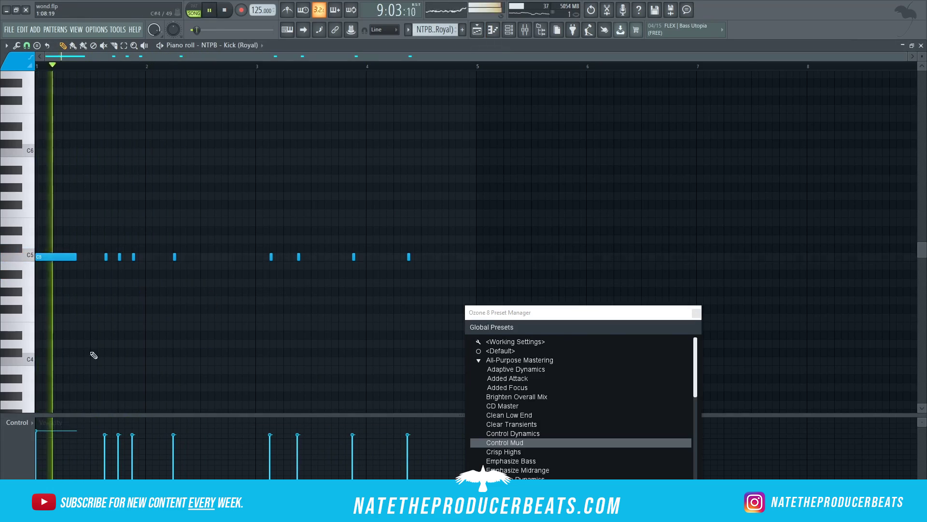
click(300, 259)
drag(573, 314, 583, 213)
key(space)
key(F6)
key(space)
Step: Select the Wonda Snare (2) pattern and add Fruity parametric EQ 2 to the snare's mixer track, Insert 21
scroll(434, 30, down, 3)
key(F9)
click(706, 212)
click(565, 203)
click(701, 290)
drag(207, 139, 369, 136)
click(221, 136)
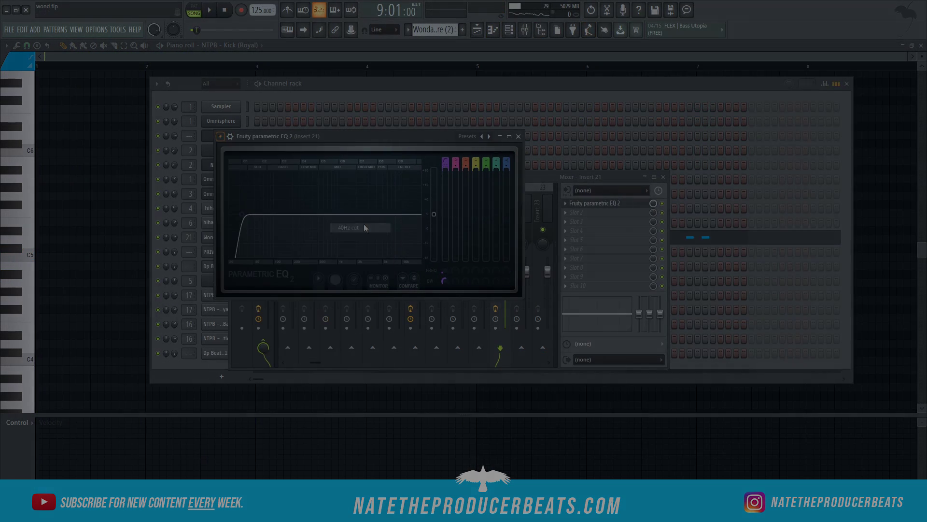
Step: Apply the 40Hz cut preset to the snare's EQ and shift its low-cut band to a higher frequency during playback
click(364, 228)
key(space)
drag(283, 216, 295, 214)
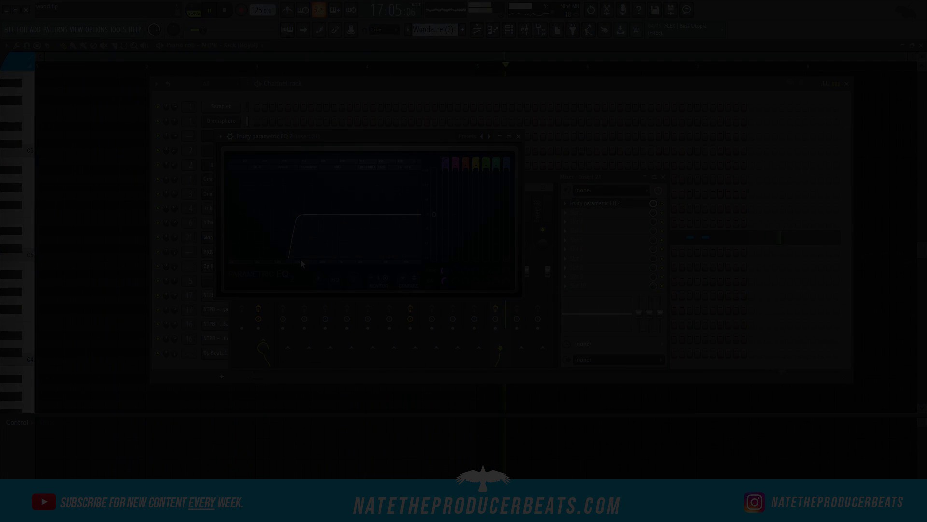